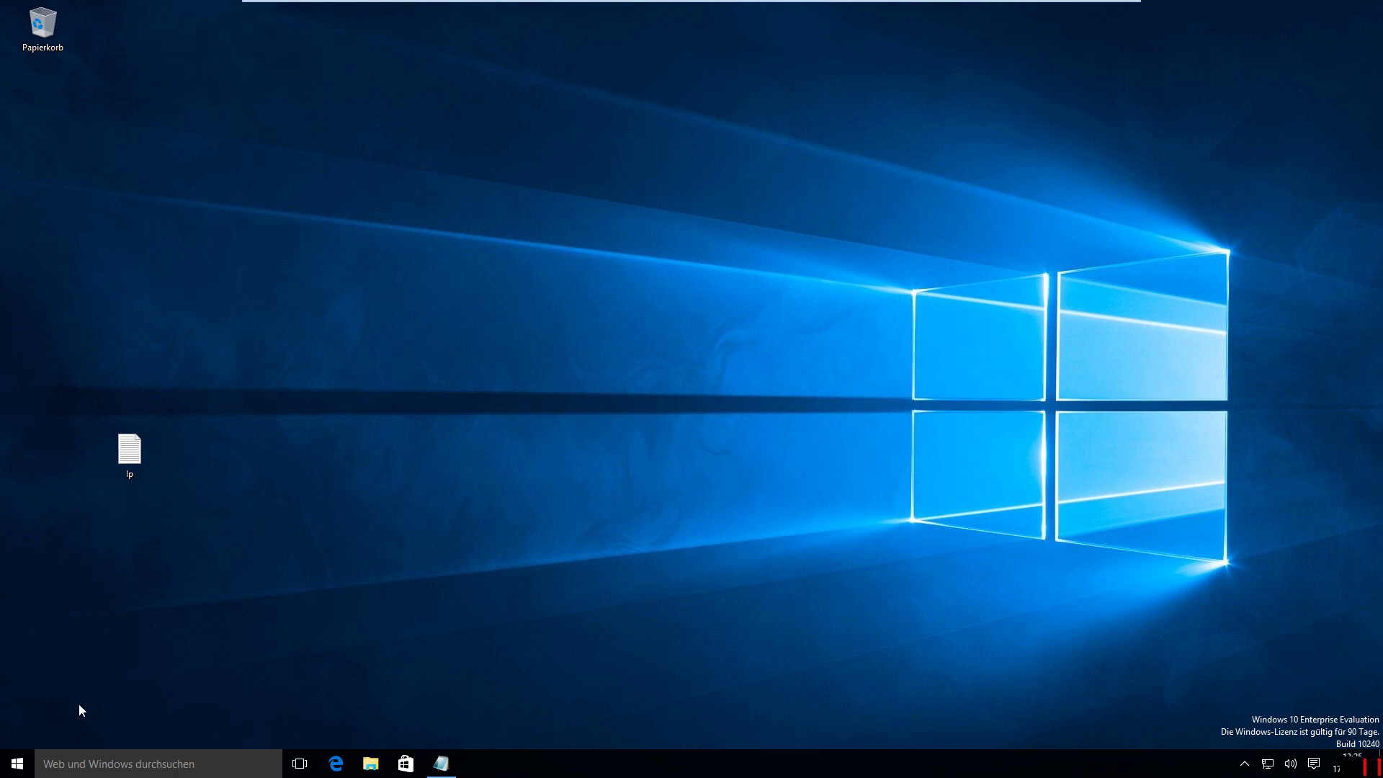
In the Datenschutz settings under Allgemein, turn off the advertising ID, the sending of typing information and website access to the language list.
click(17, 762)
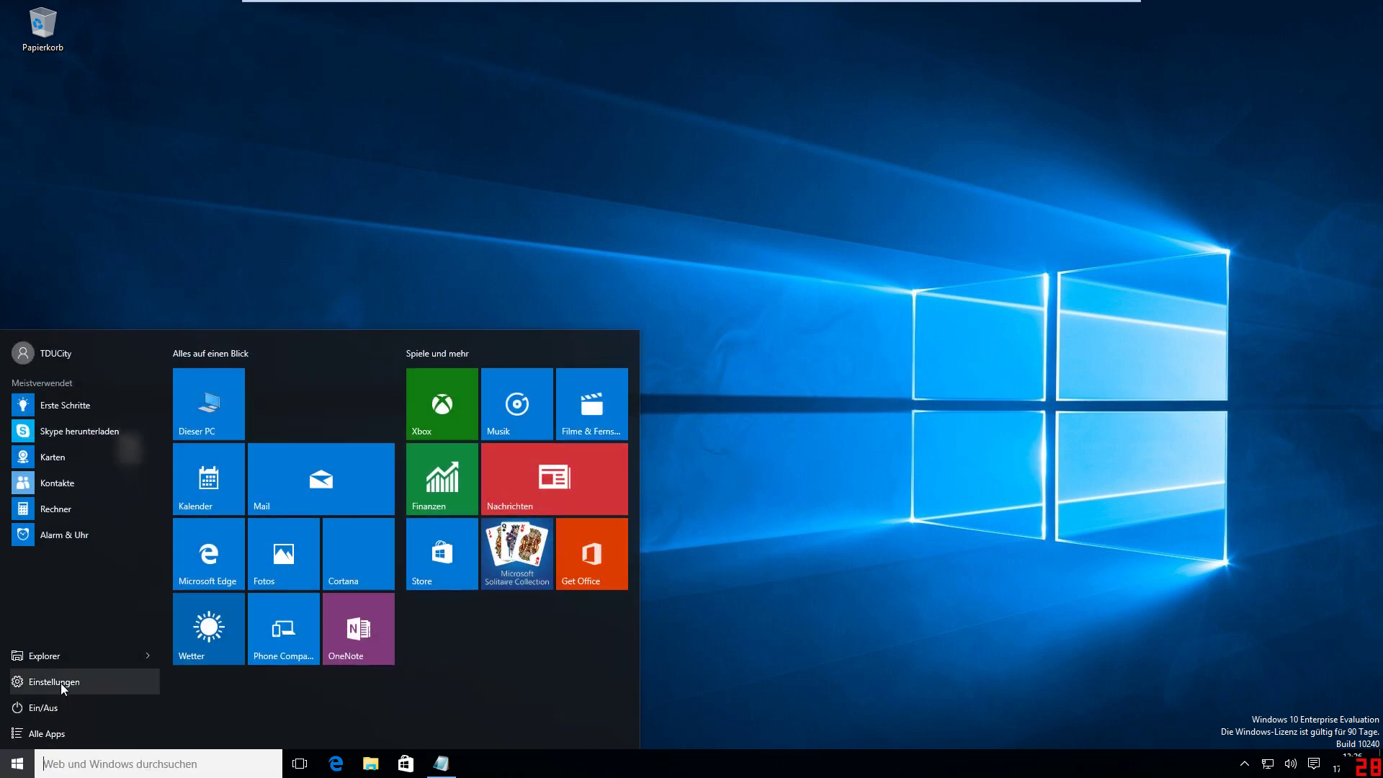
click(61, 685)
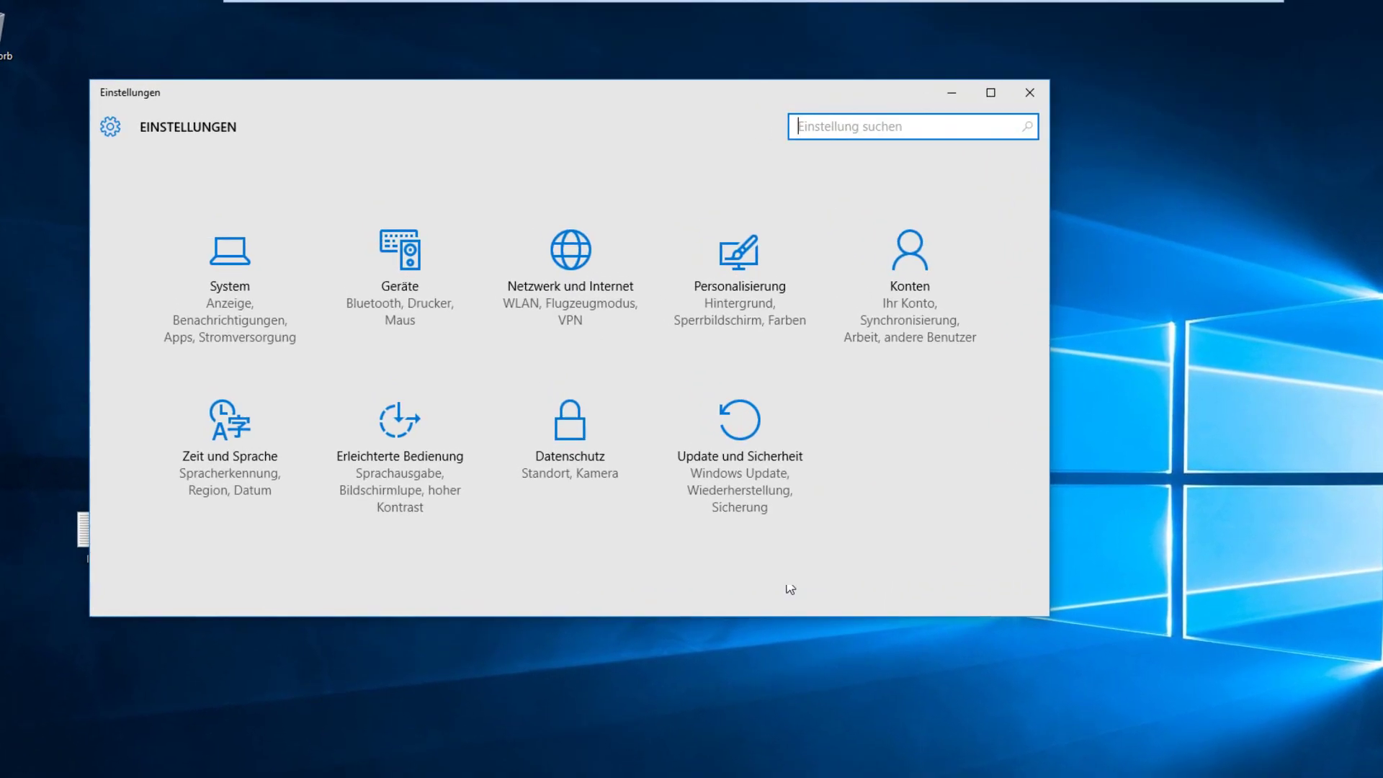
click(569, 431)
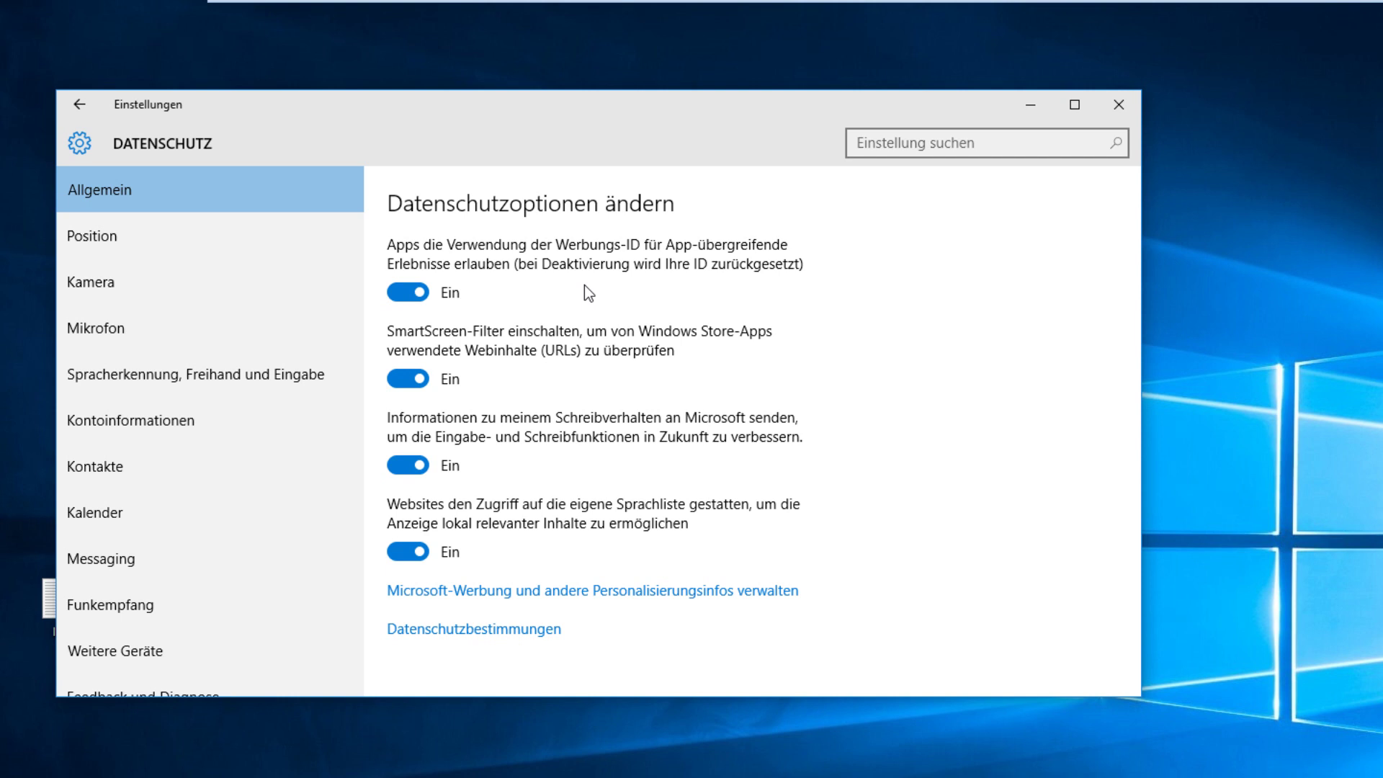
click(415, 294)
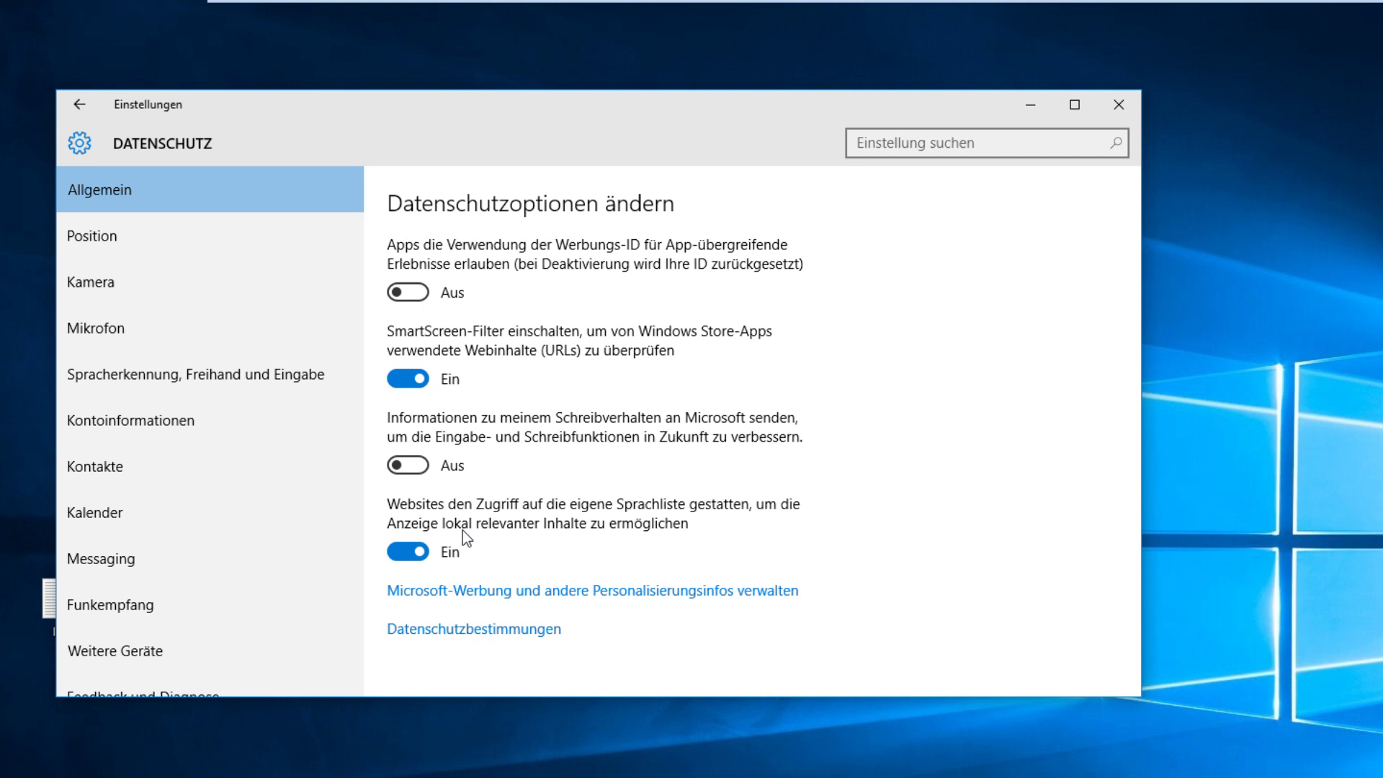
click(420, 560)
In the Mikrofon privacy settings, turn off the permission for apps to use the microphone.
click(192, 329)
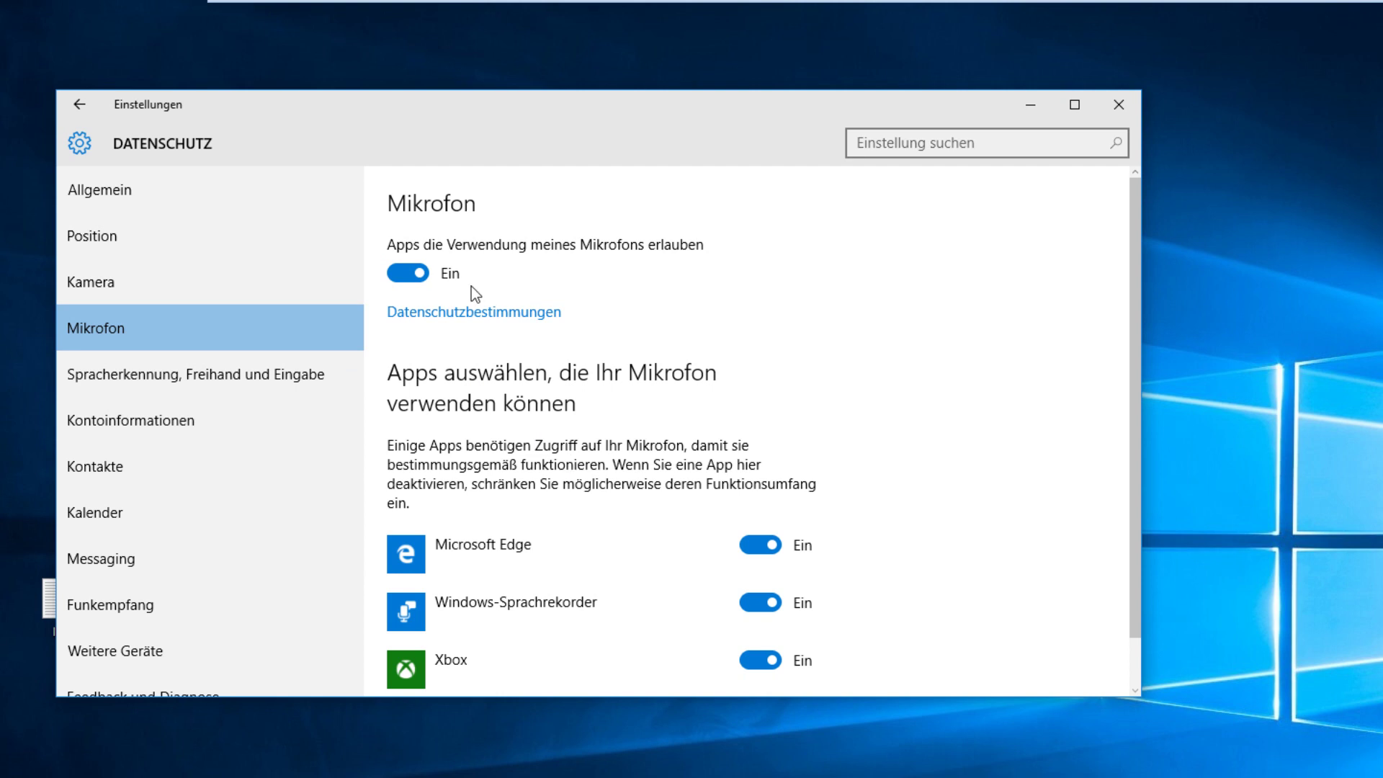
scroll(1027, 480, down, 2)
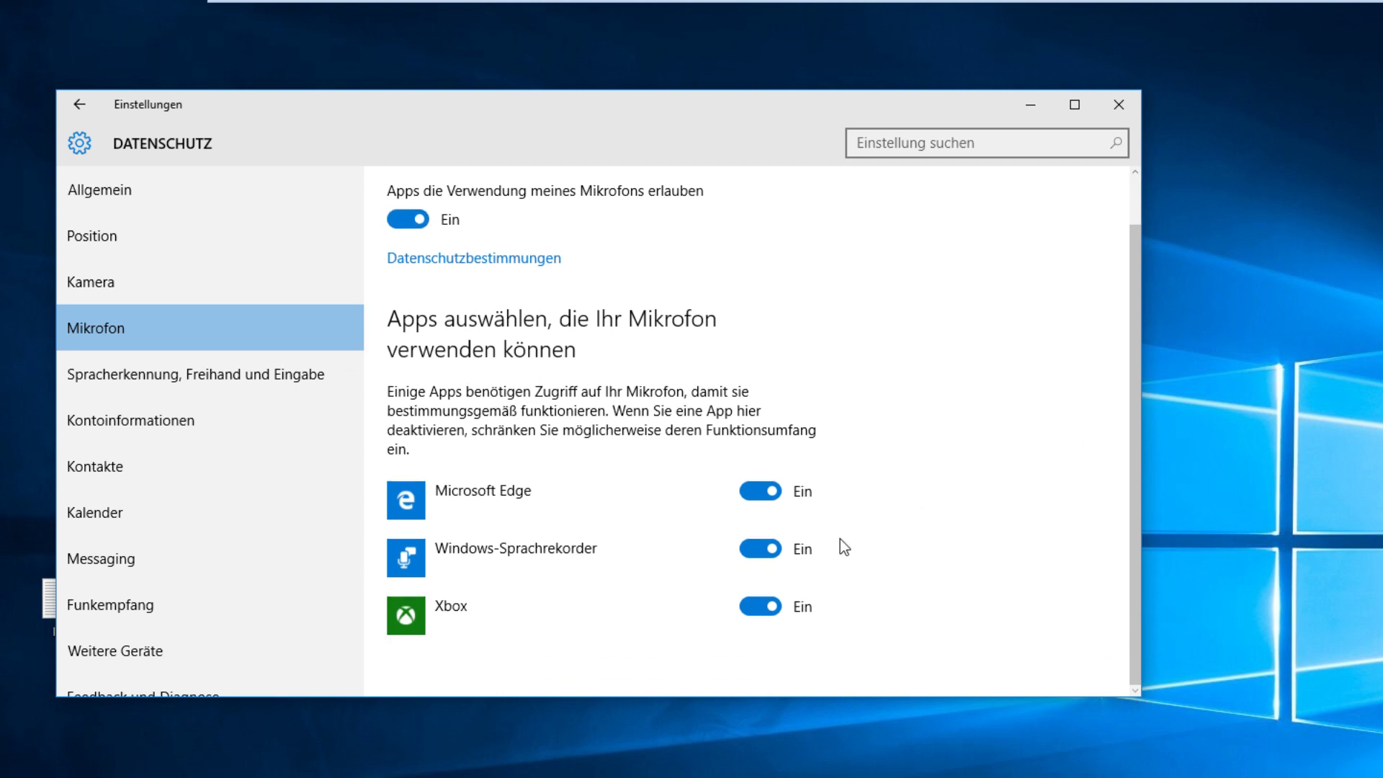
scroll(778, 576, up, 2)
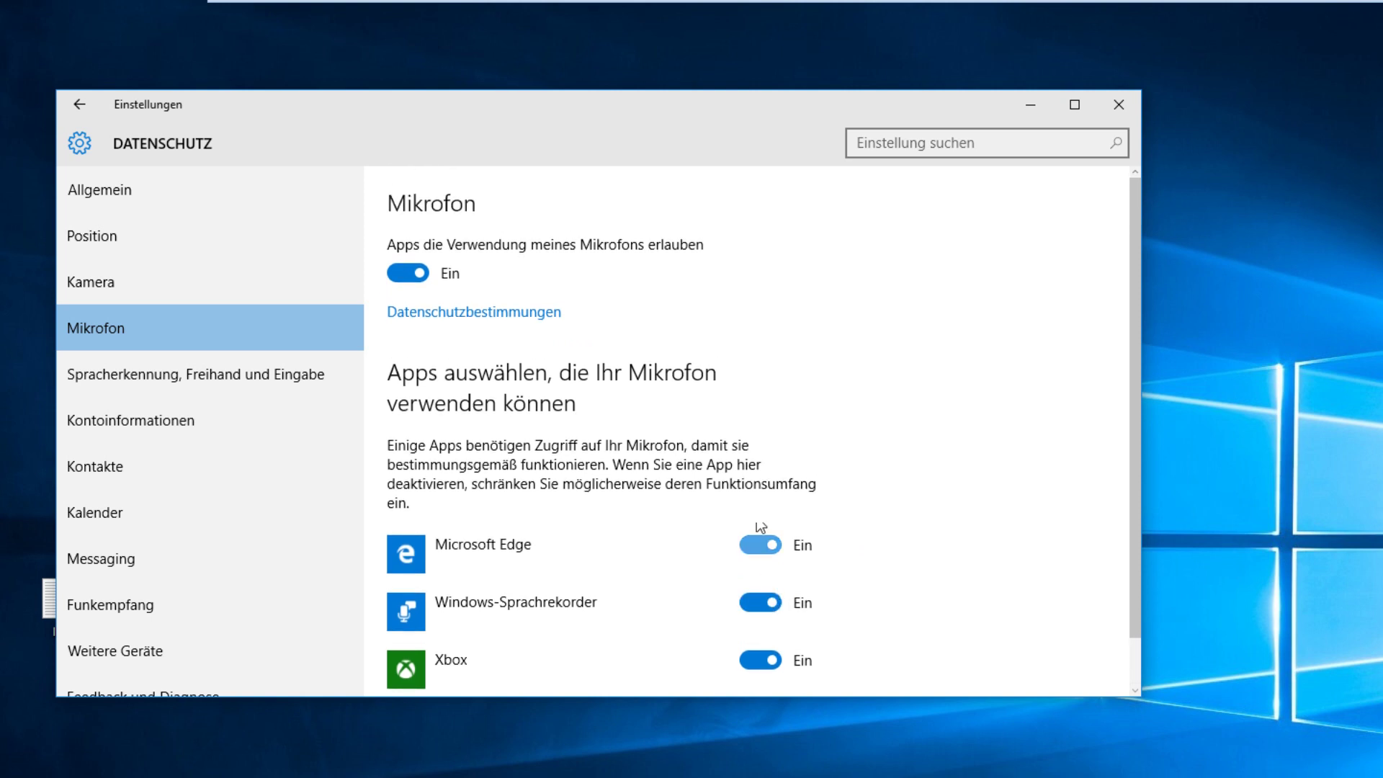
click(425, 275)
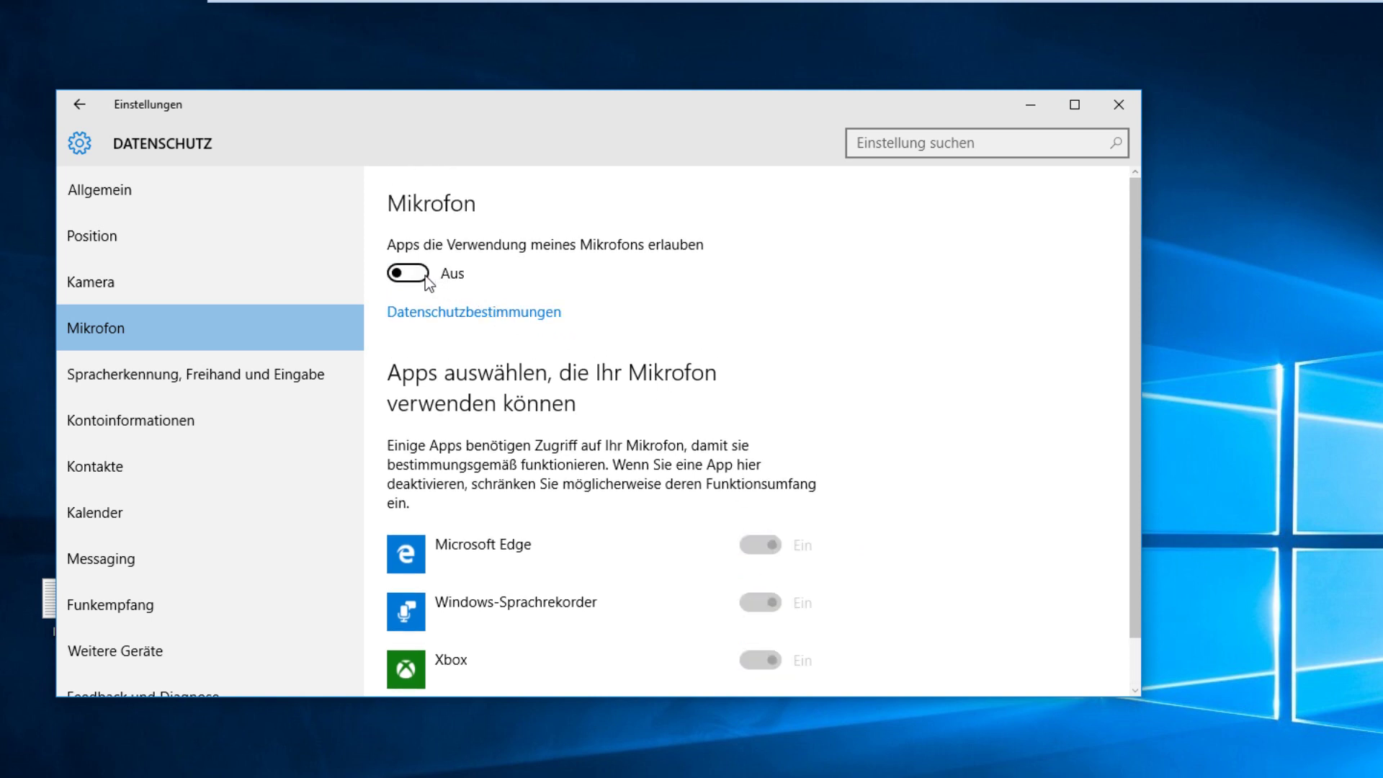
Under Feedback und Diagnose, set the feedback frequency to Nie and keep the diagnostic data level at Vollständig (empfohlen).
scroll(357, 564, down, 3)
scroll(356, 565, down, 1)
click(267, 550)
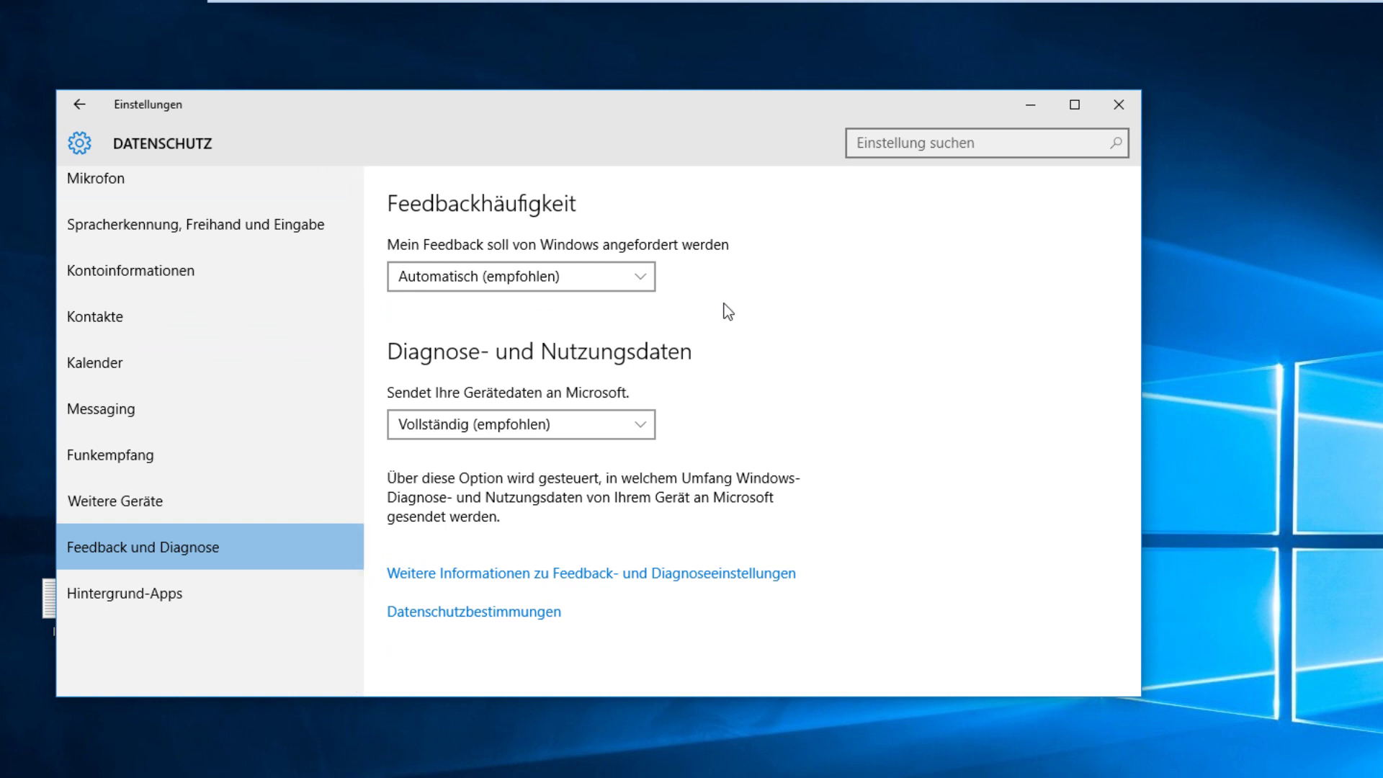
click(633, 276)
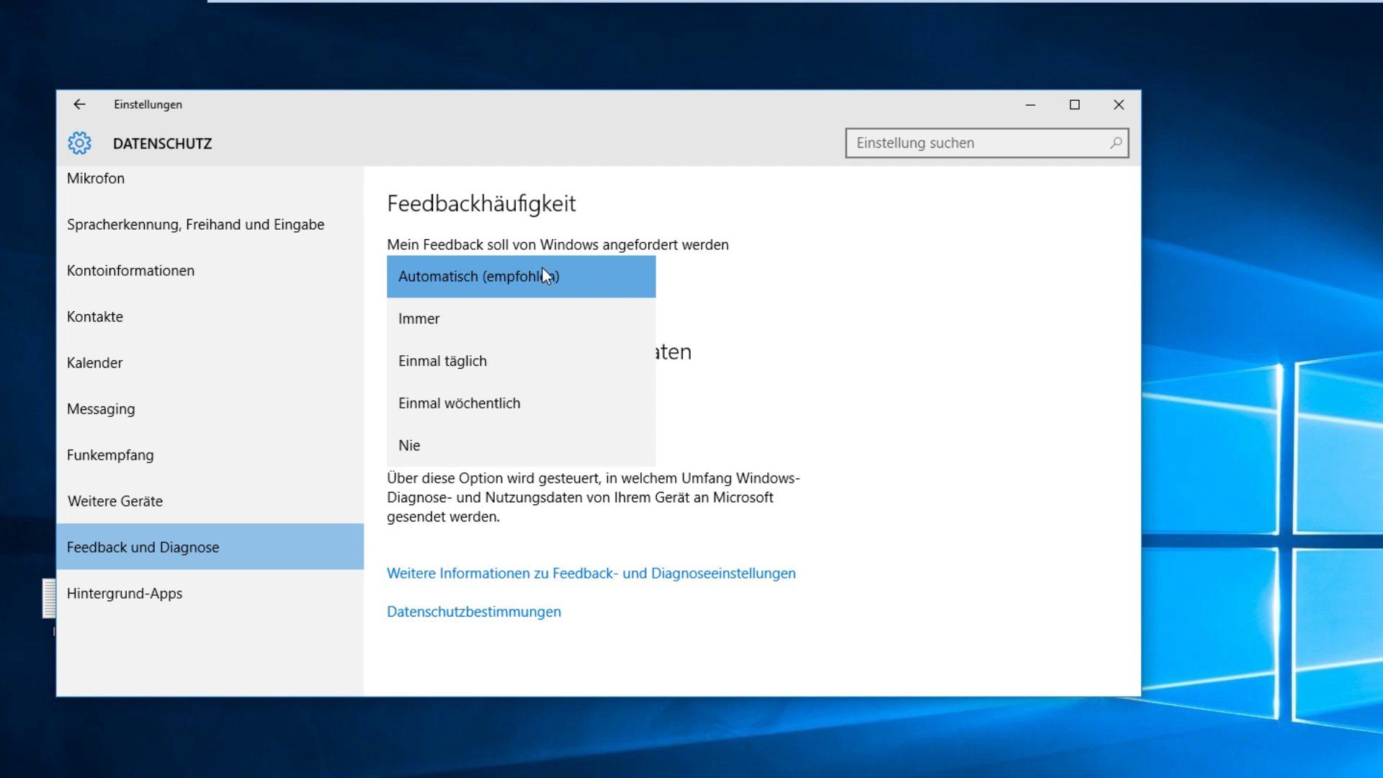
click(495, 444)
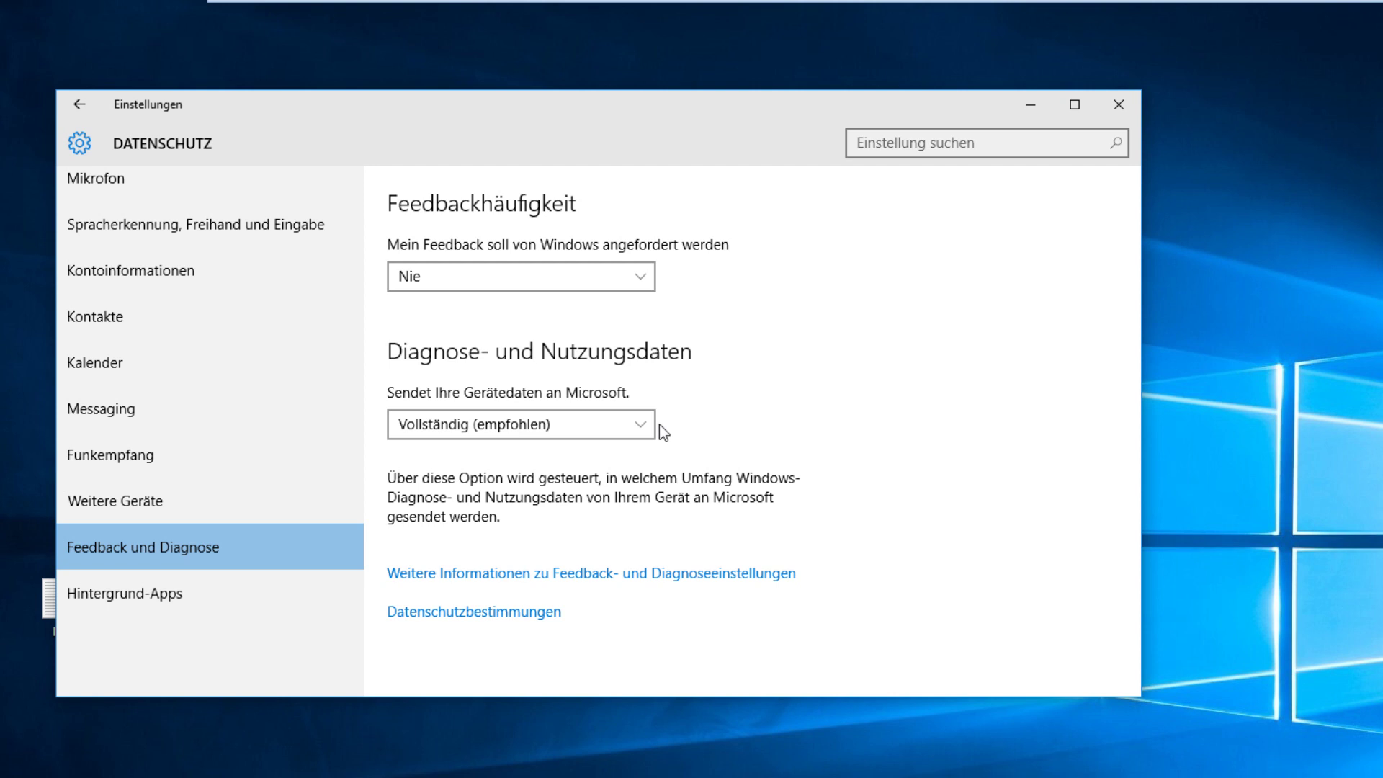
click(620, 425)
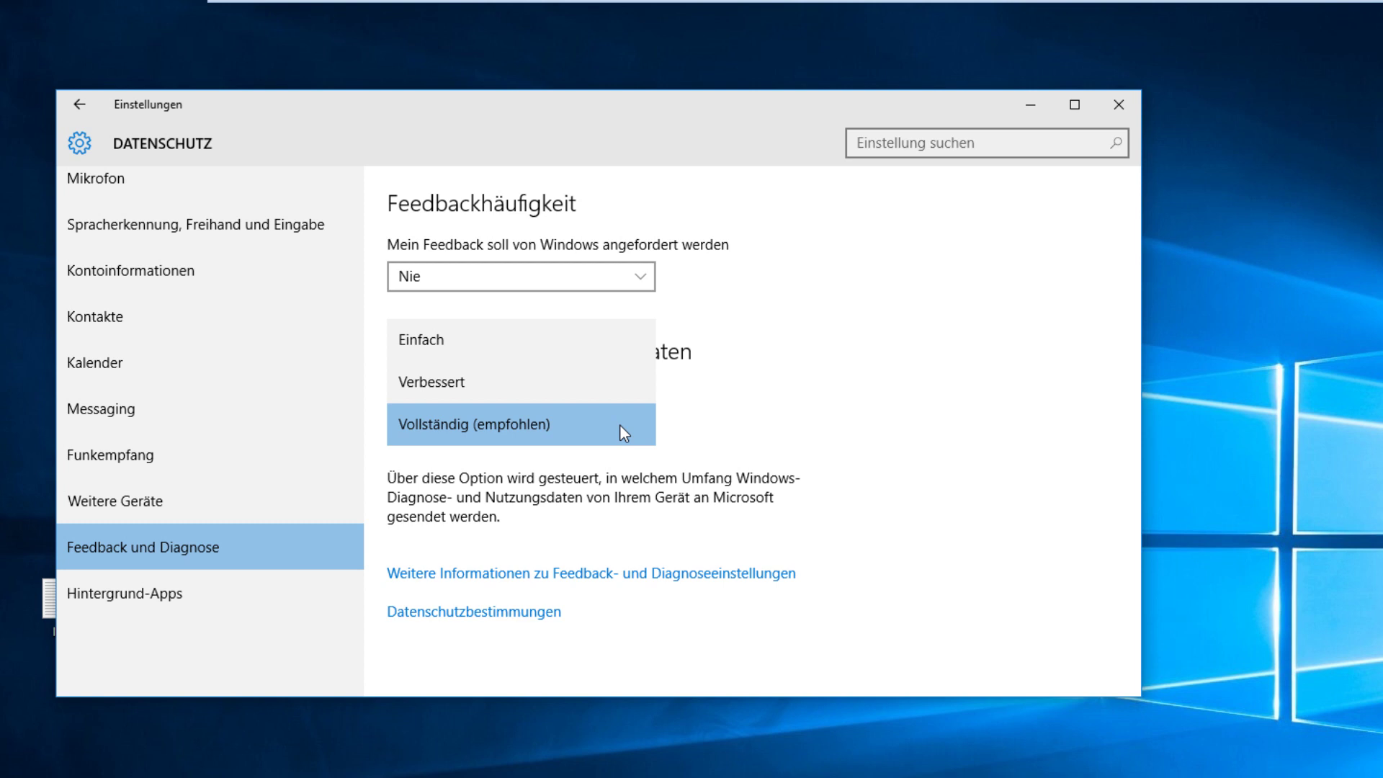
click(620, 425)
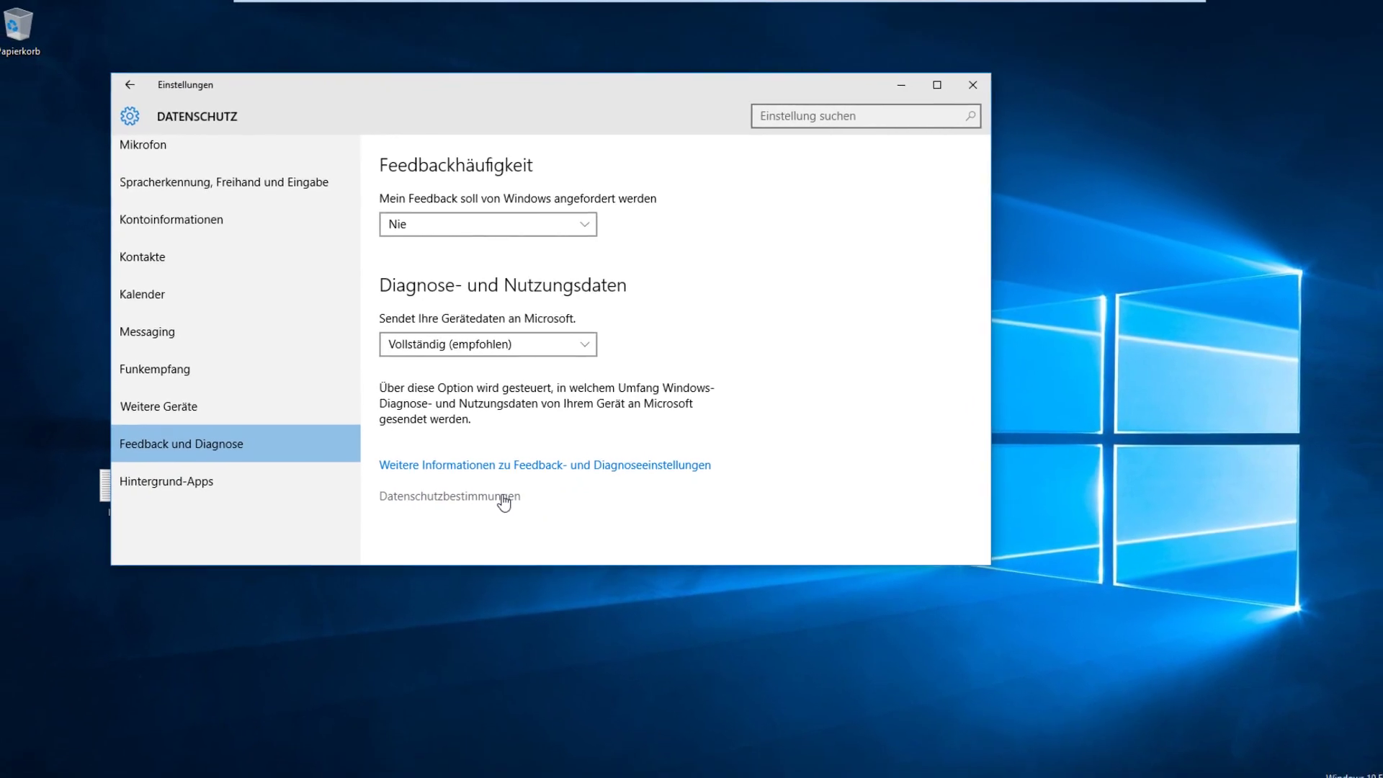
Open Microsoft's Datenschutzbestimmungen web page and expand the section "Gründe, Warum Wir Personenbezogene Daten Teilen".
click(491, 461)
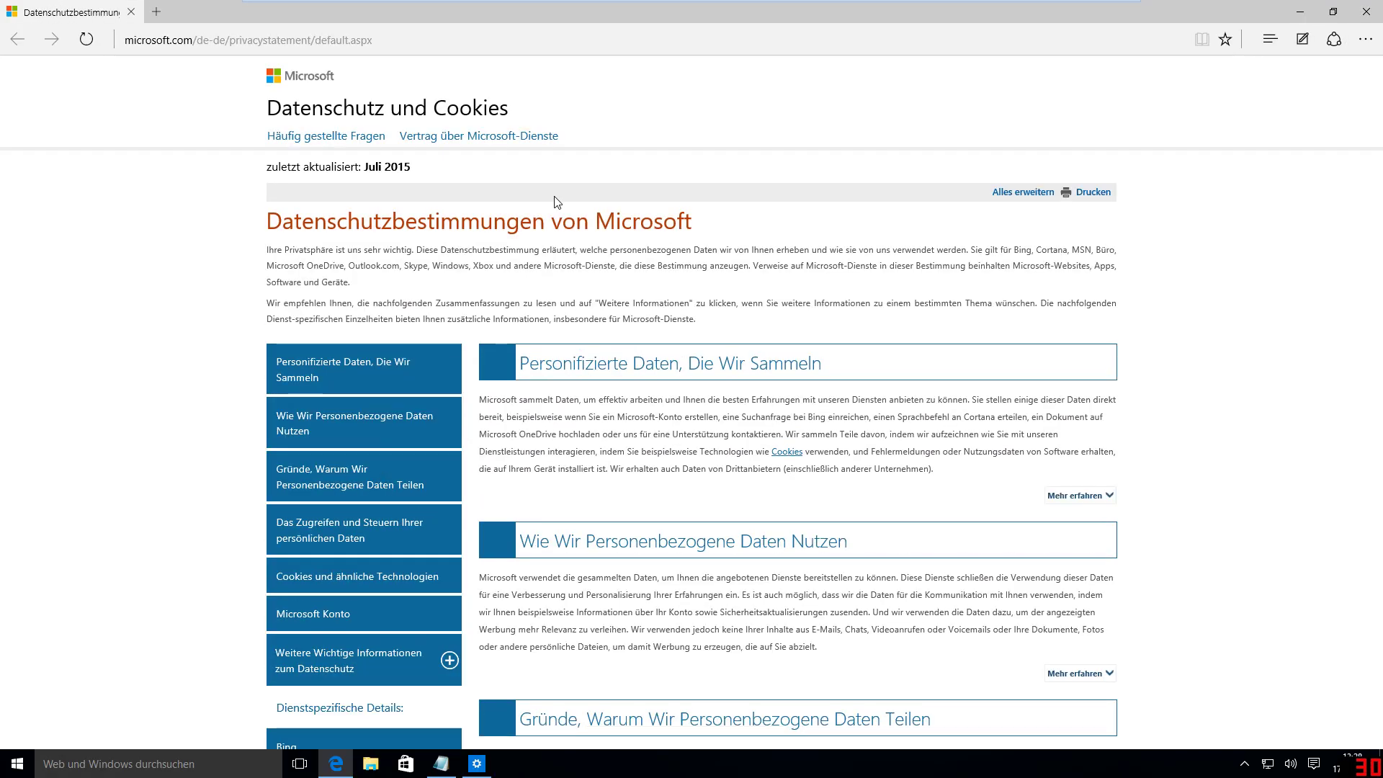
scroll(698, 371, down, 4)
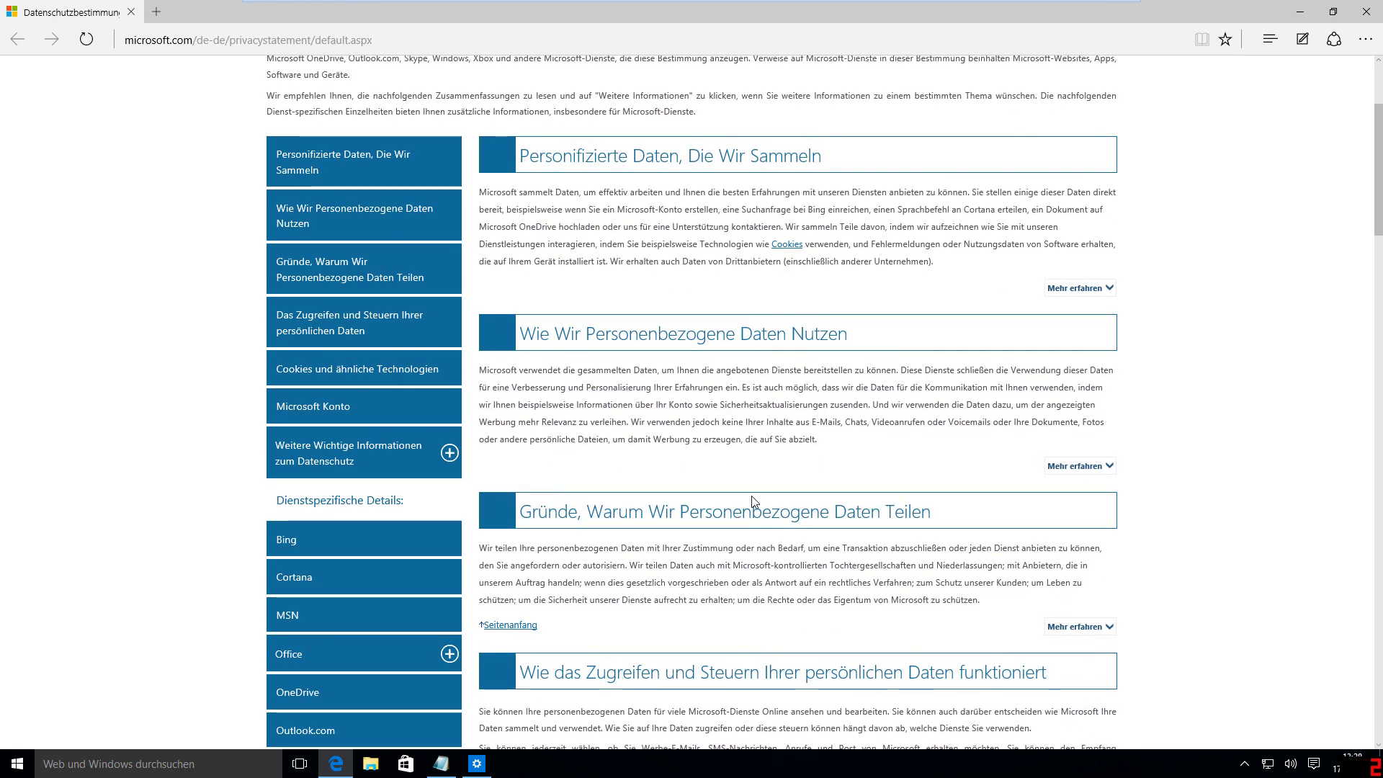
scroll(751, 500, down, 1)
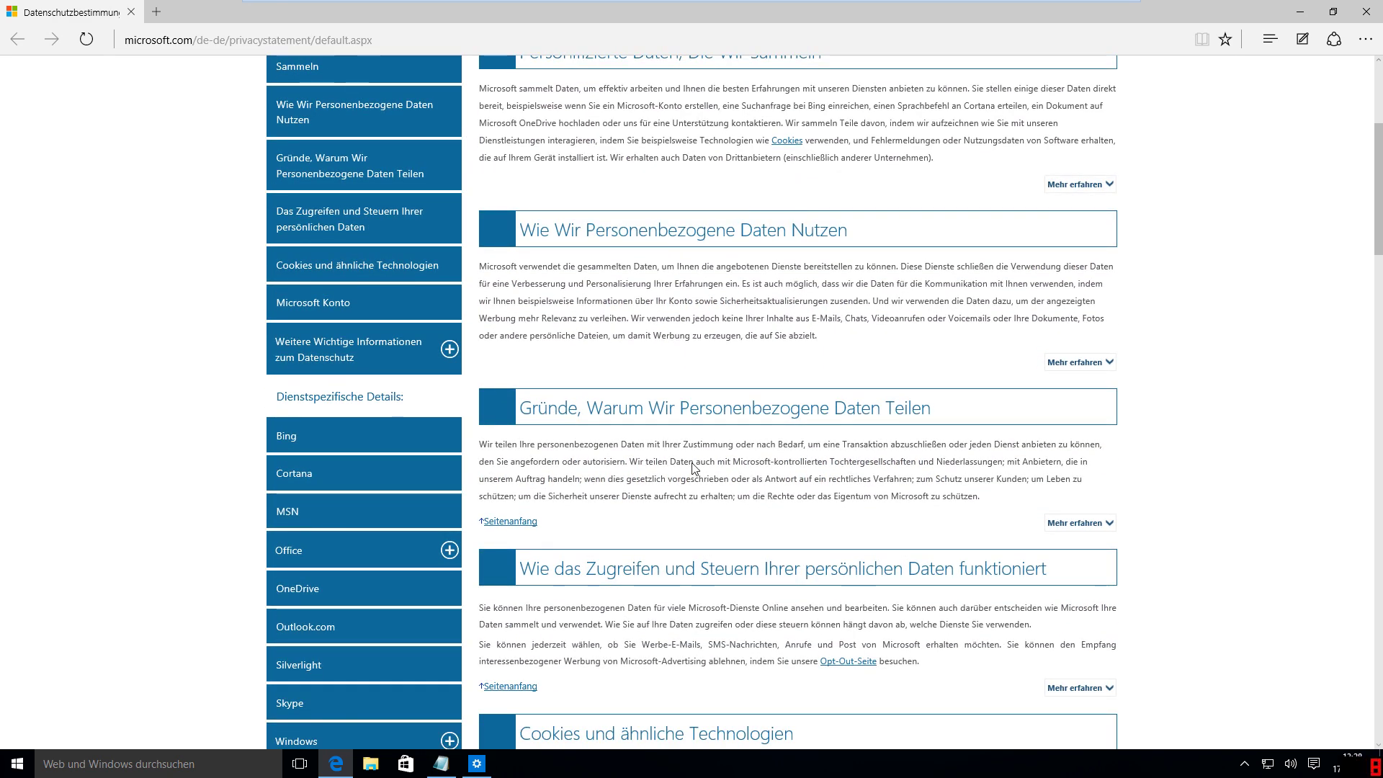
scroll(663, 429, down, 1)
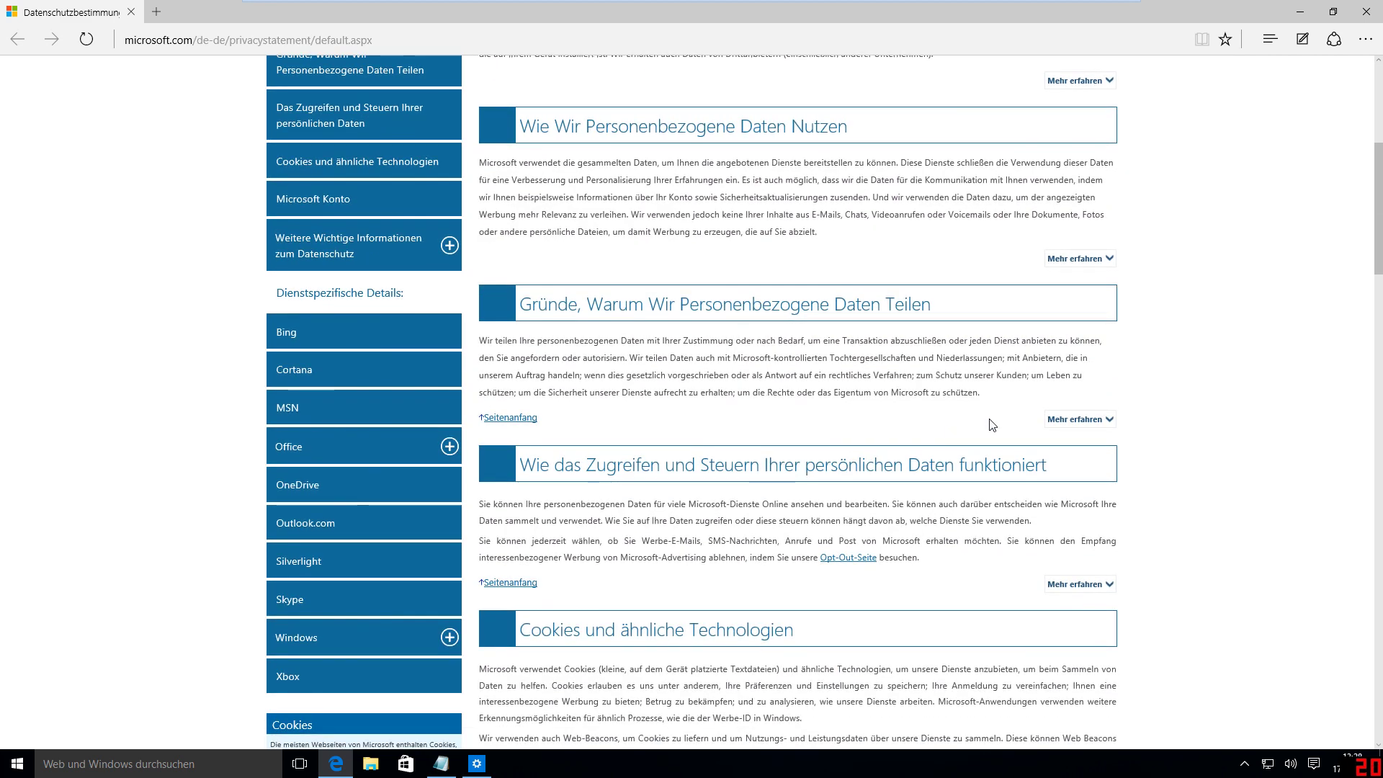
click(1077, 420)
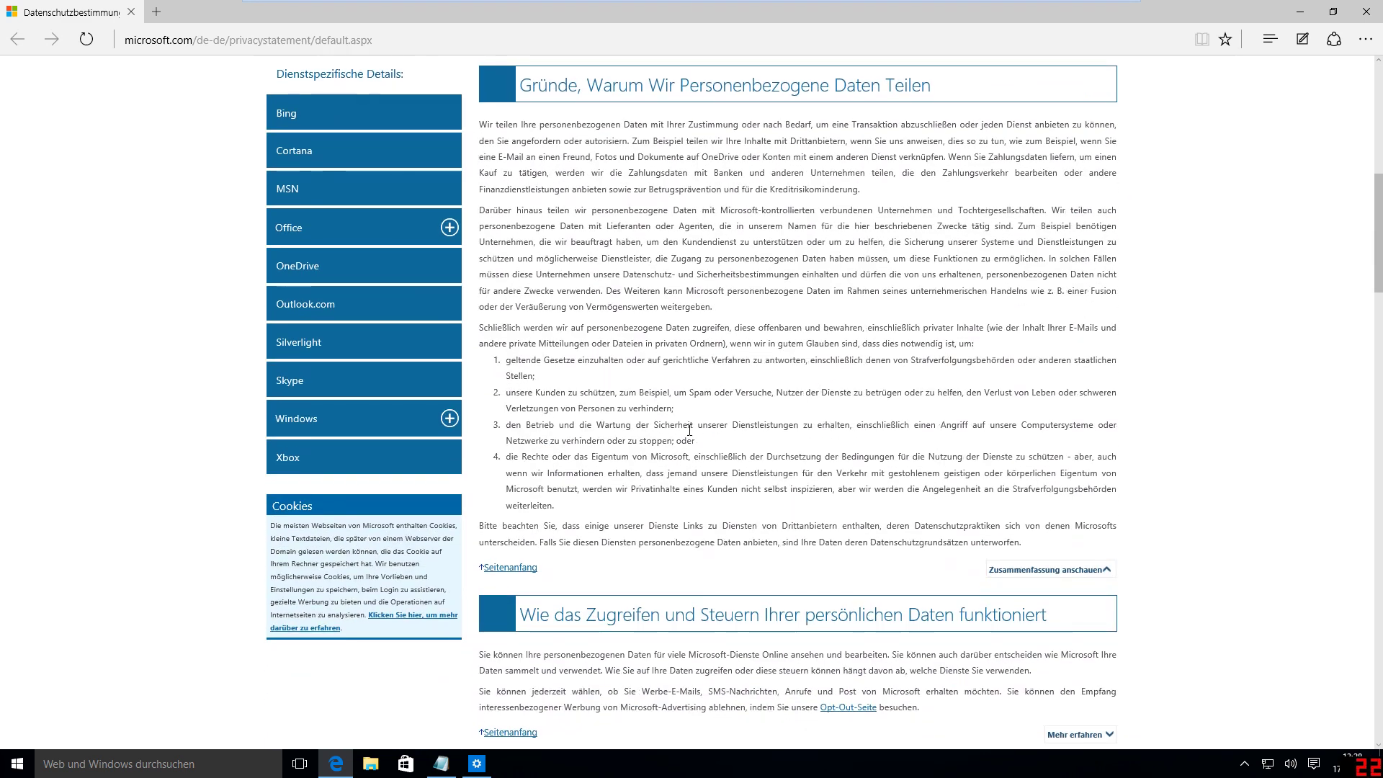
Enlarge the text and read the reasons for sharing personal data in the expanded section, and close the web page.
ctrl+scroll(730, 443, up, 5)
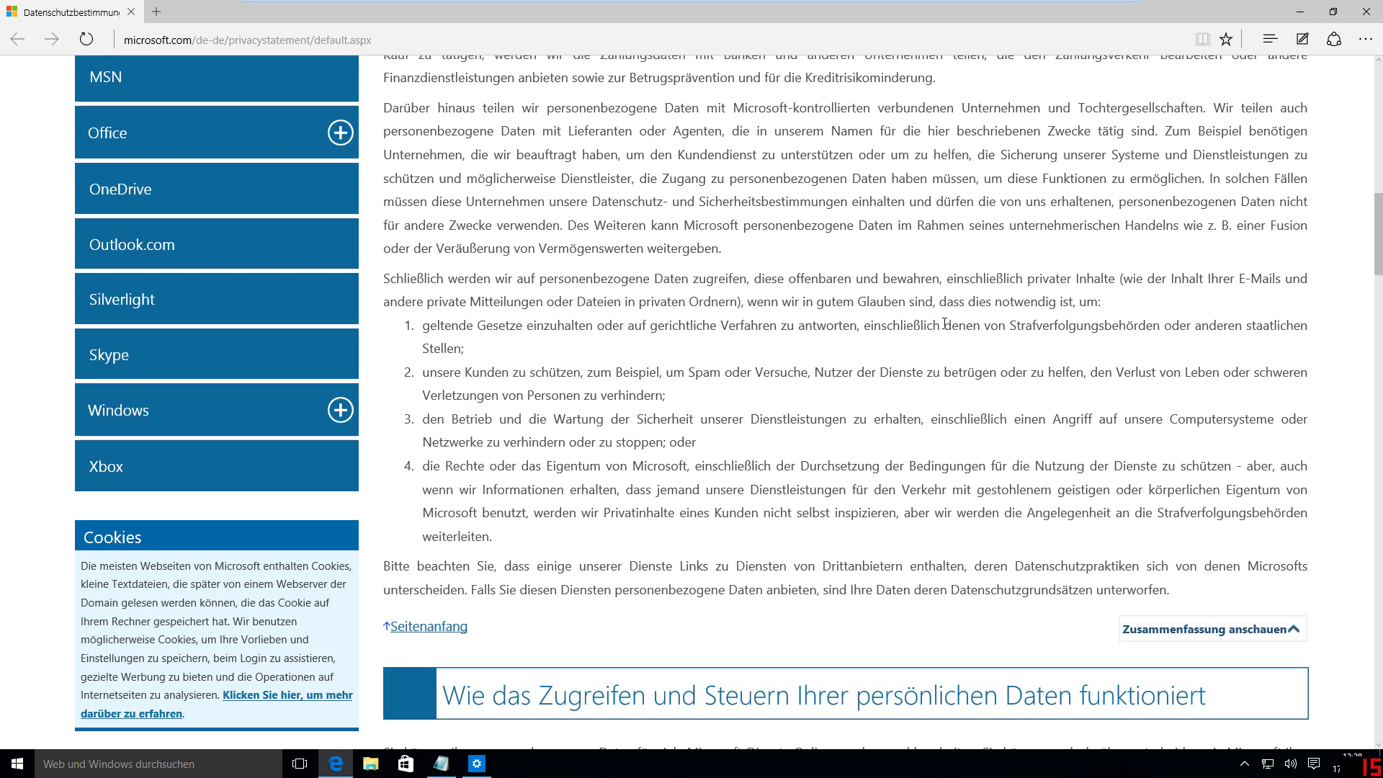
scroll(944, 323, down, 2)
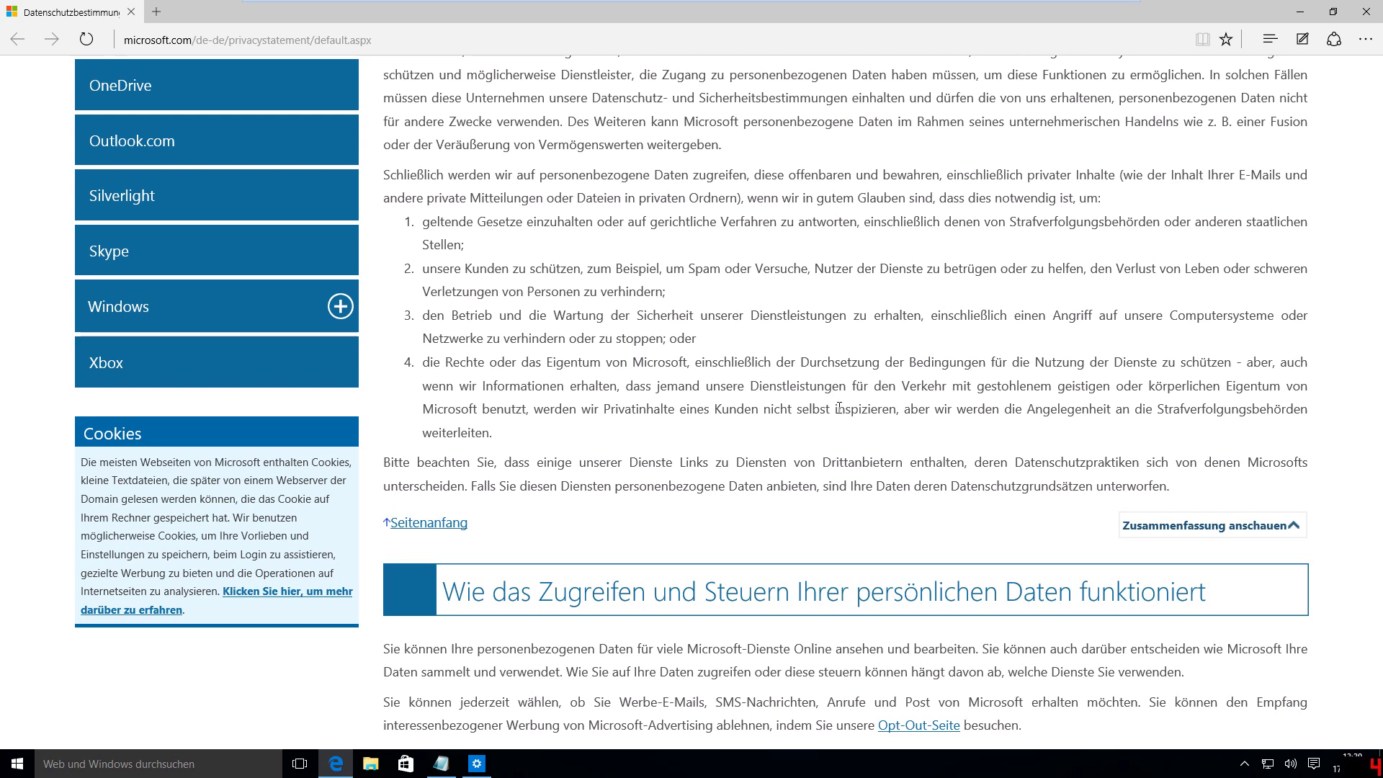
scroll(840, 409, up, 3)
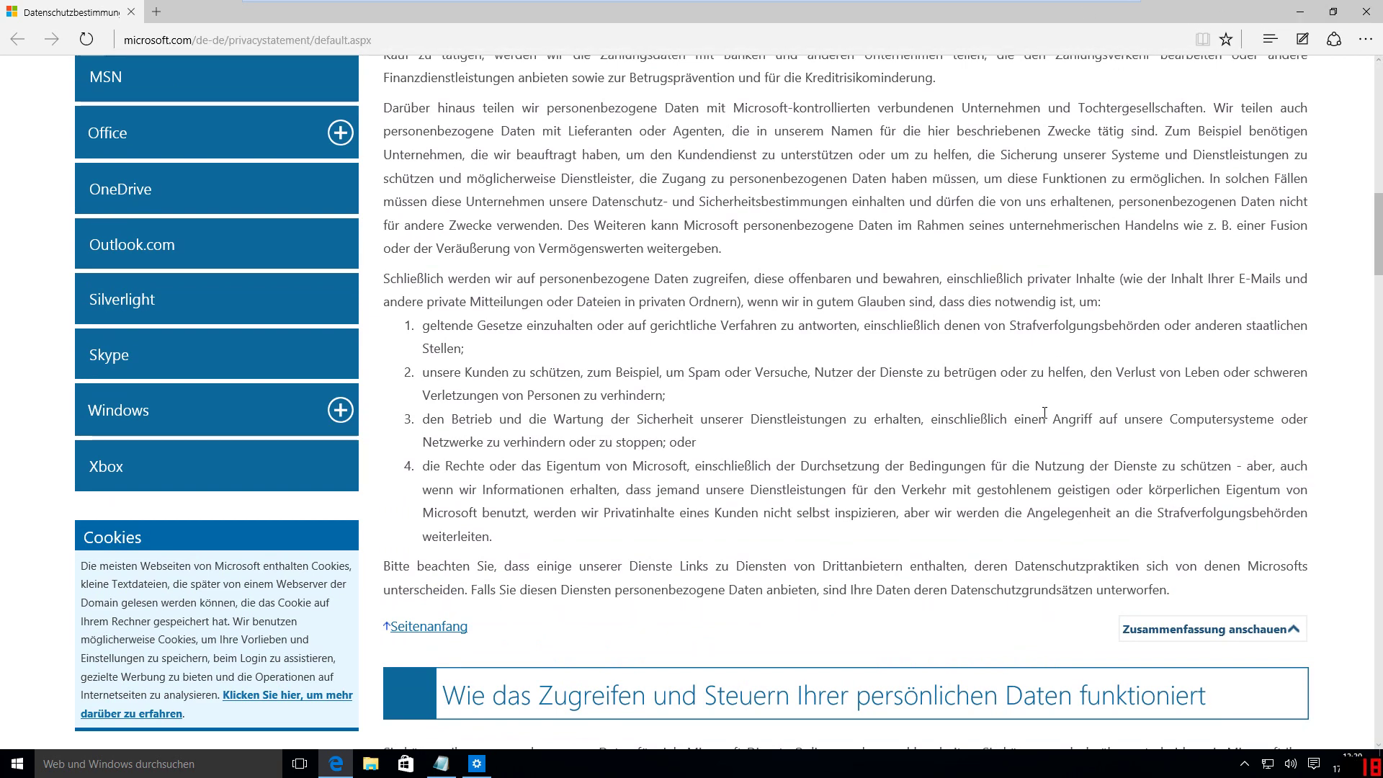
scroll(1379, 108, down, 2)
scroll(1380, 113, up, 3)
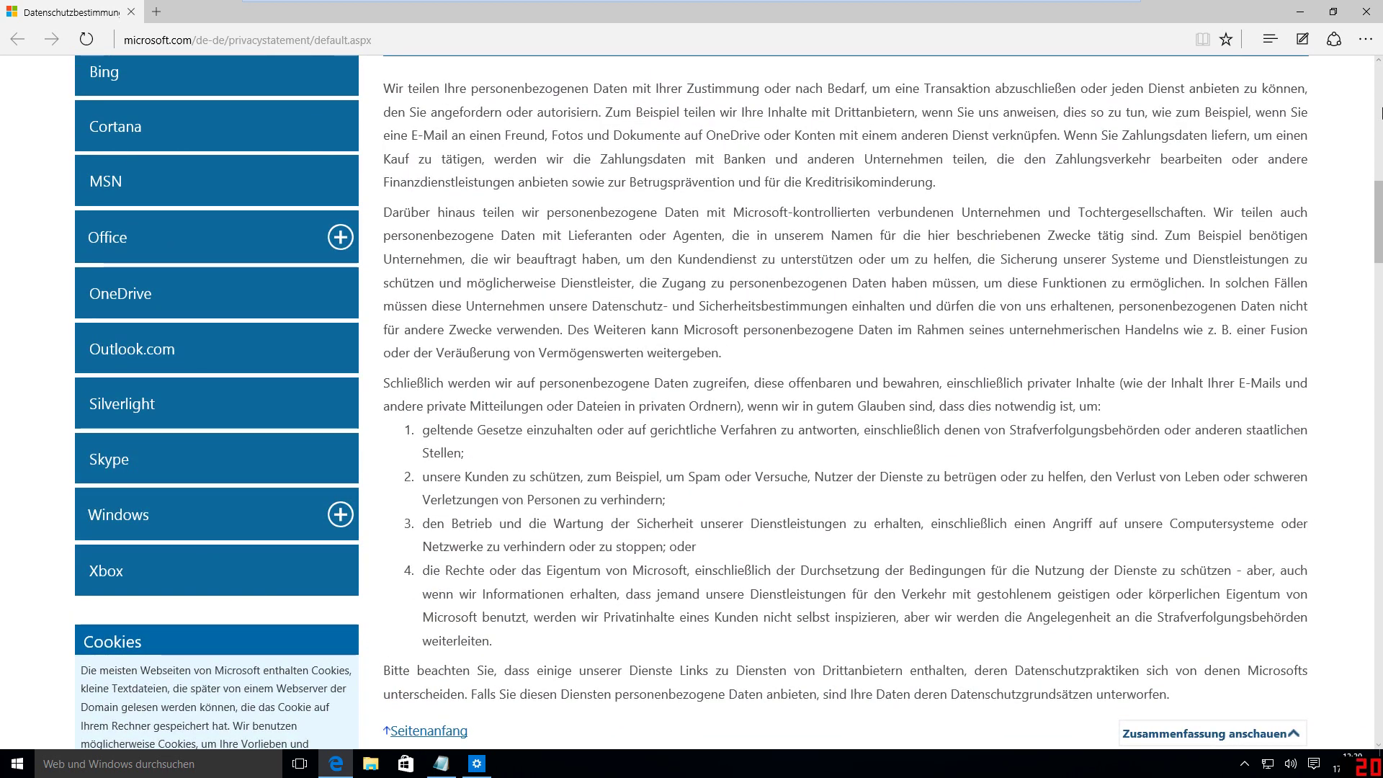
click(1373, 9)
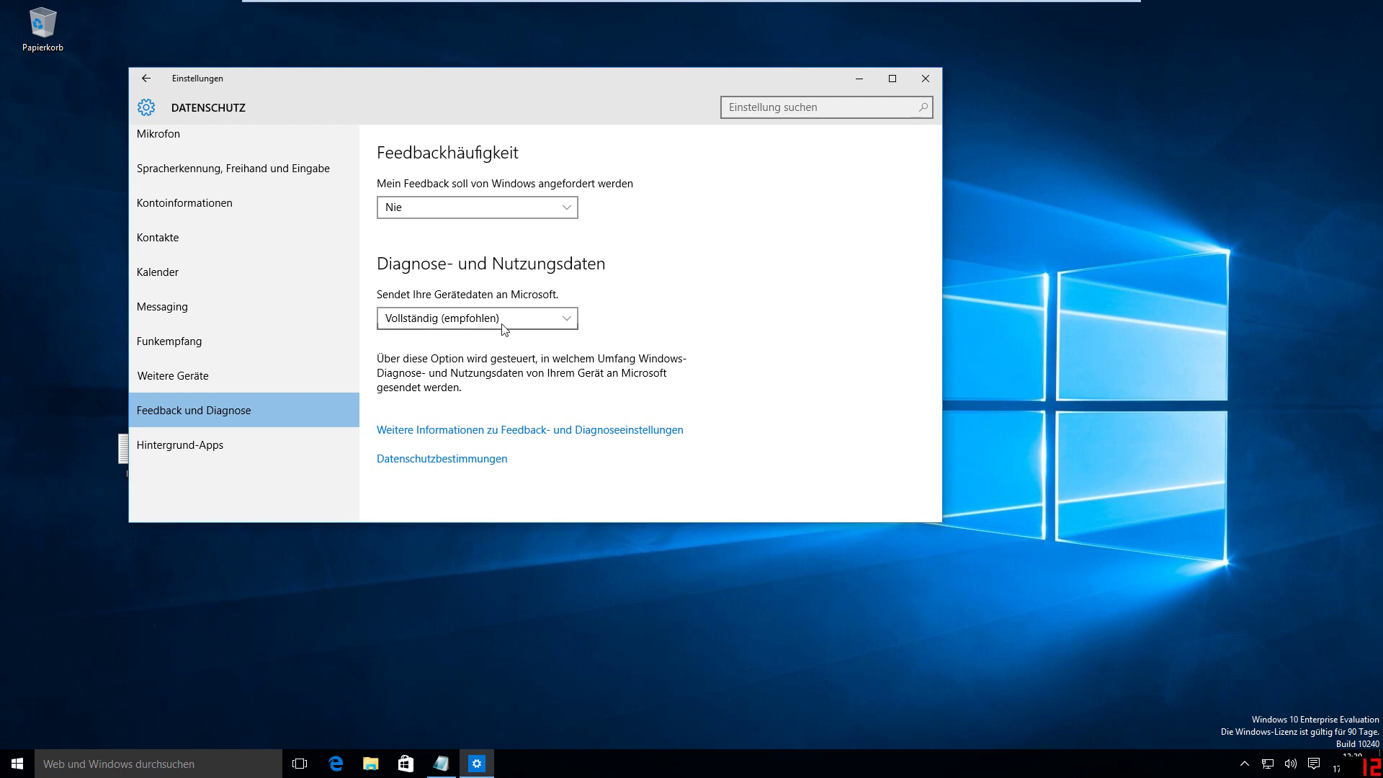
Check the available levels for Diagnose- und Nutzungsdaten and close the Einstellungen window without changing the level.
click(476, 320)
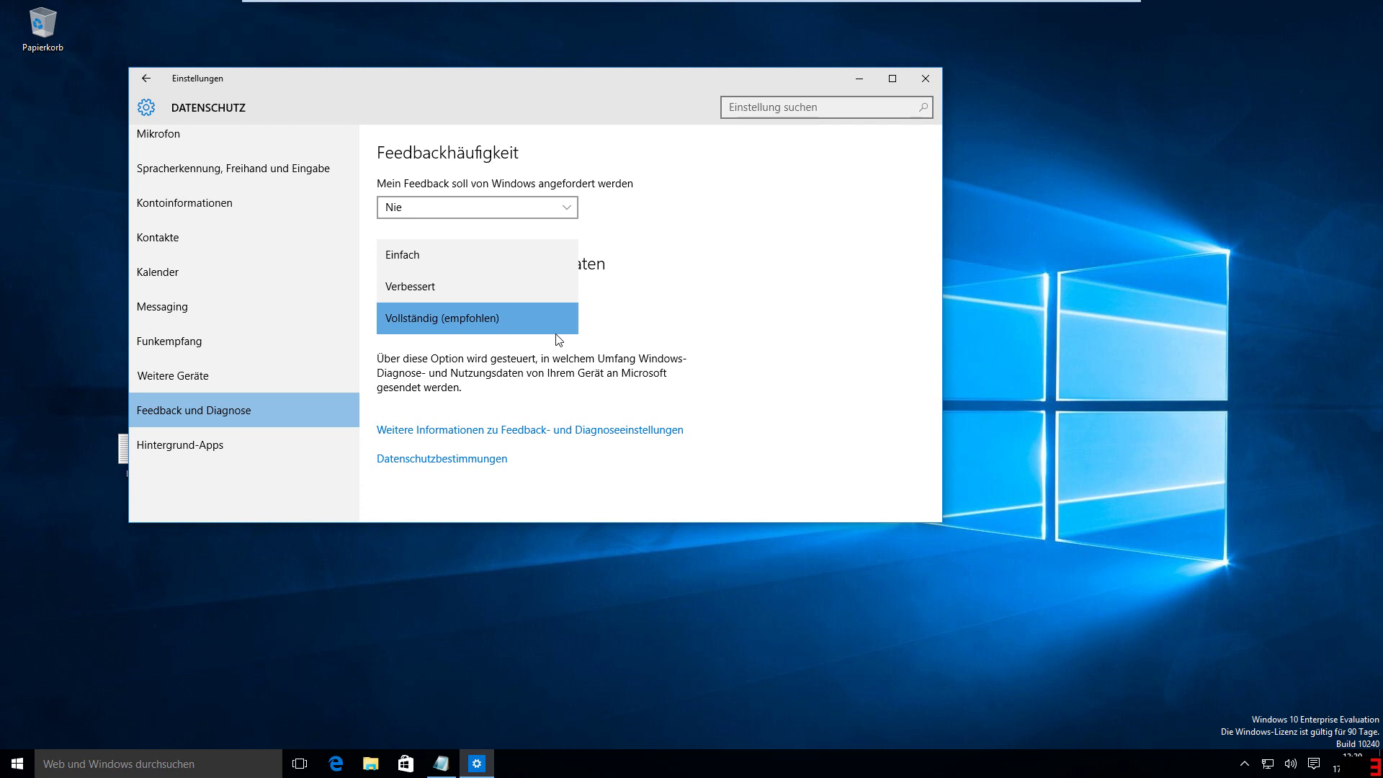
click(925, 80)
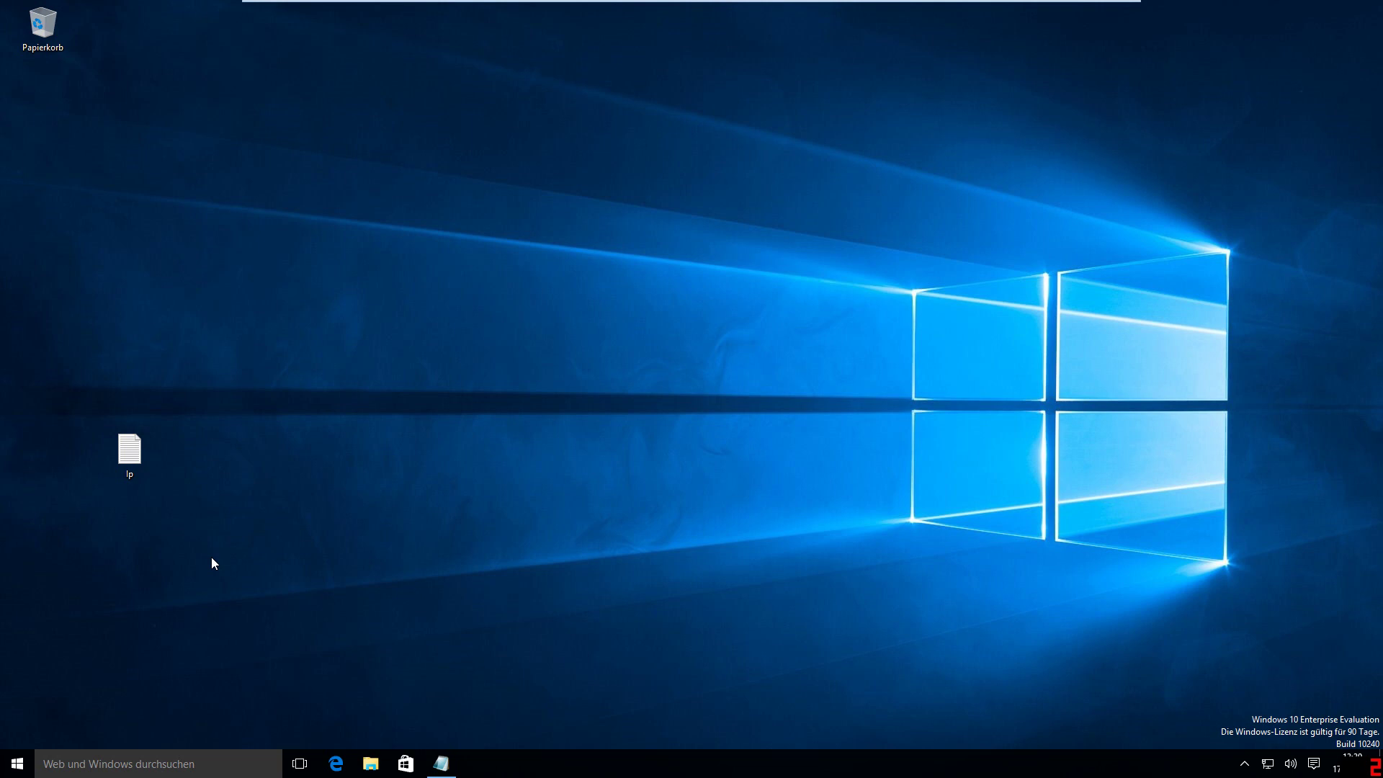
Open the local Group Policy Editor by running gpedit.msc.
key(super+r)
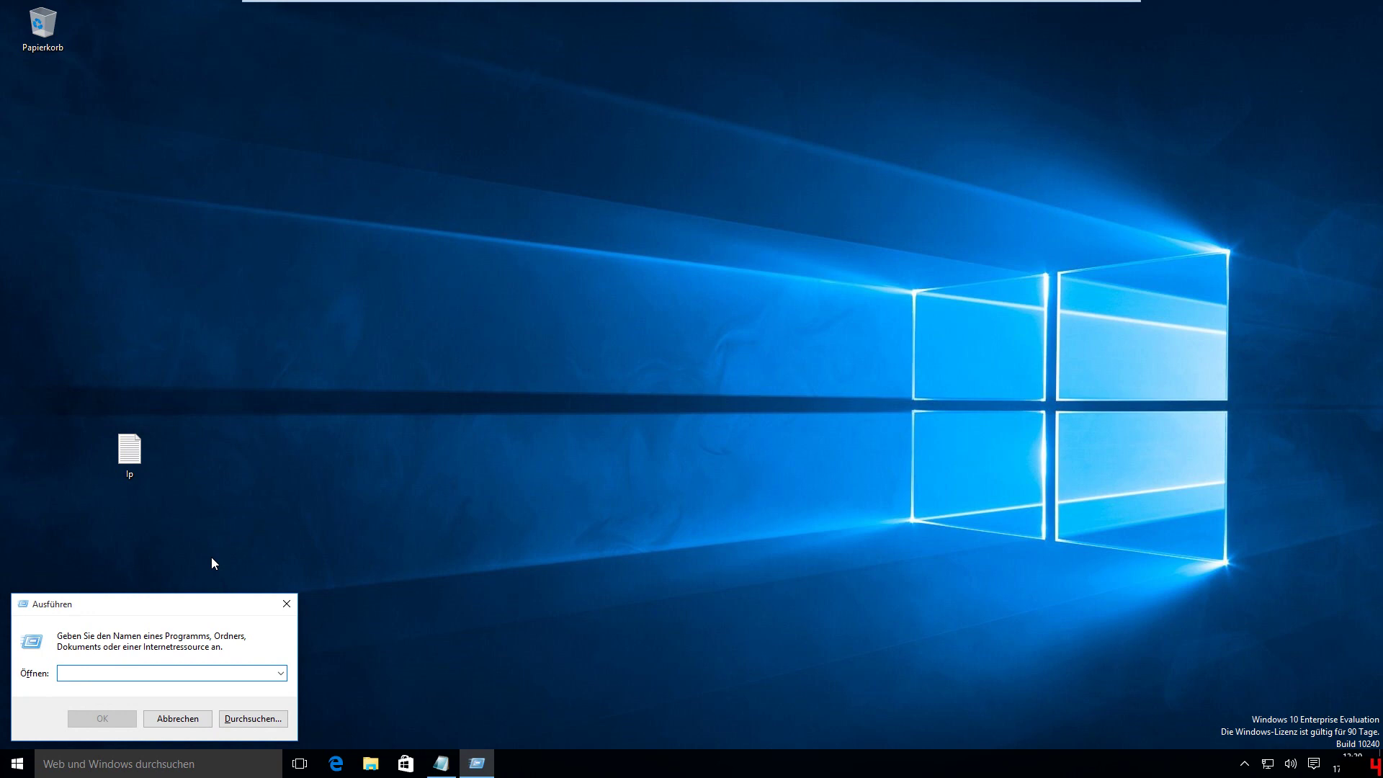
text(gped)
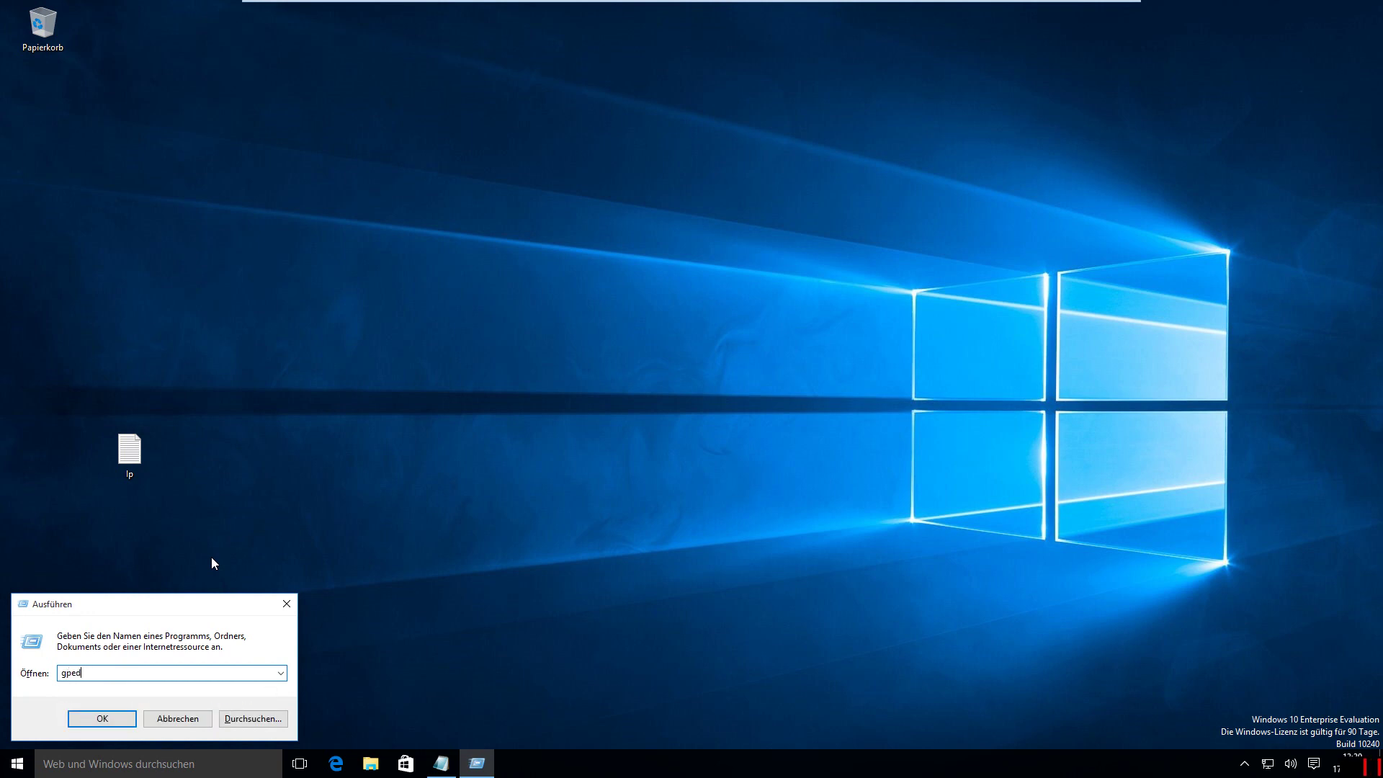
text(it.msc)
key(Return)
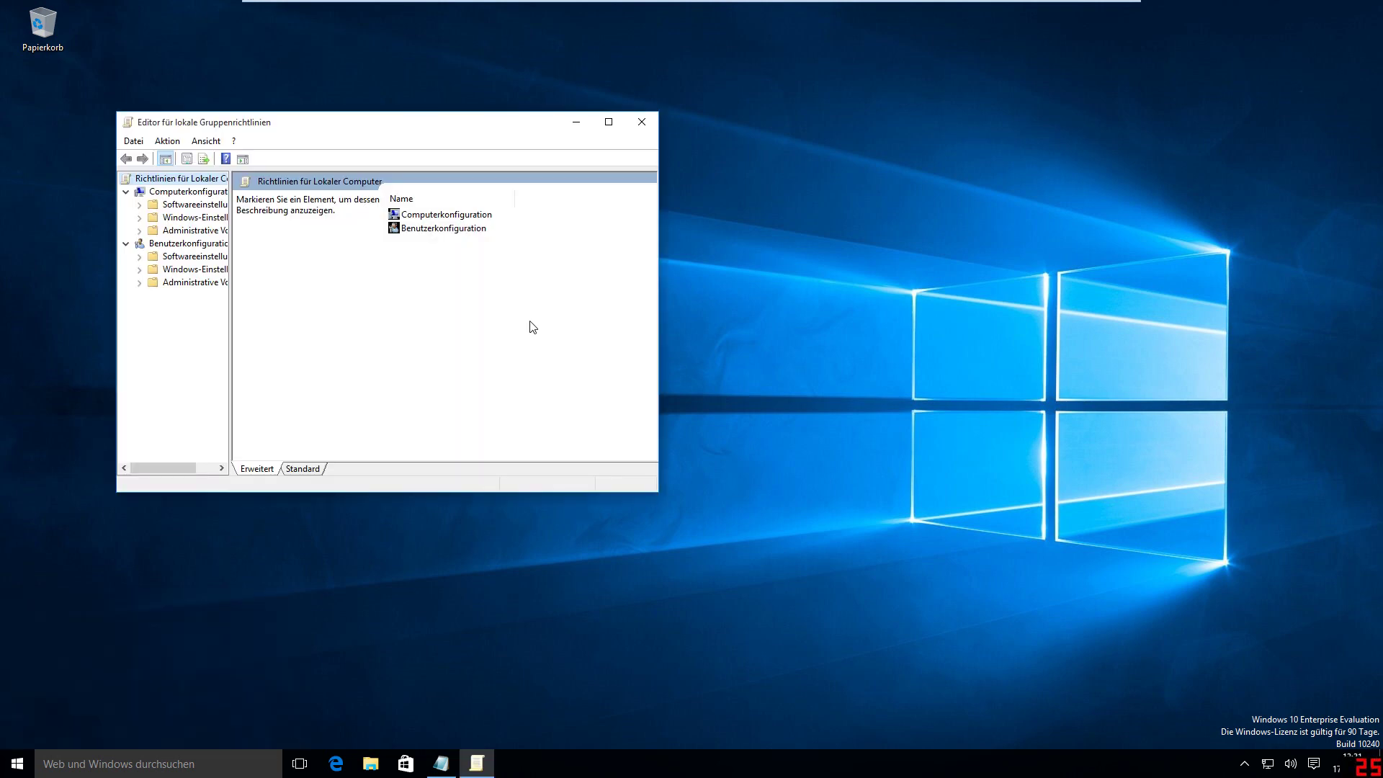
Display Alle Einstellungen under Administrative Vorlagen of the Computerkonfiguration, with a widened tree and a maximized editor window.
drag(230, 279, 275, 282)
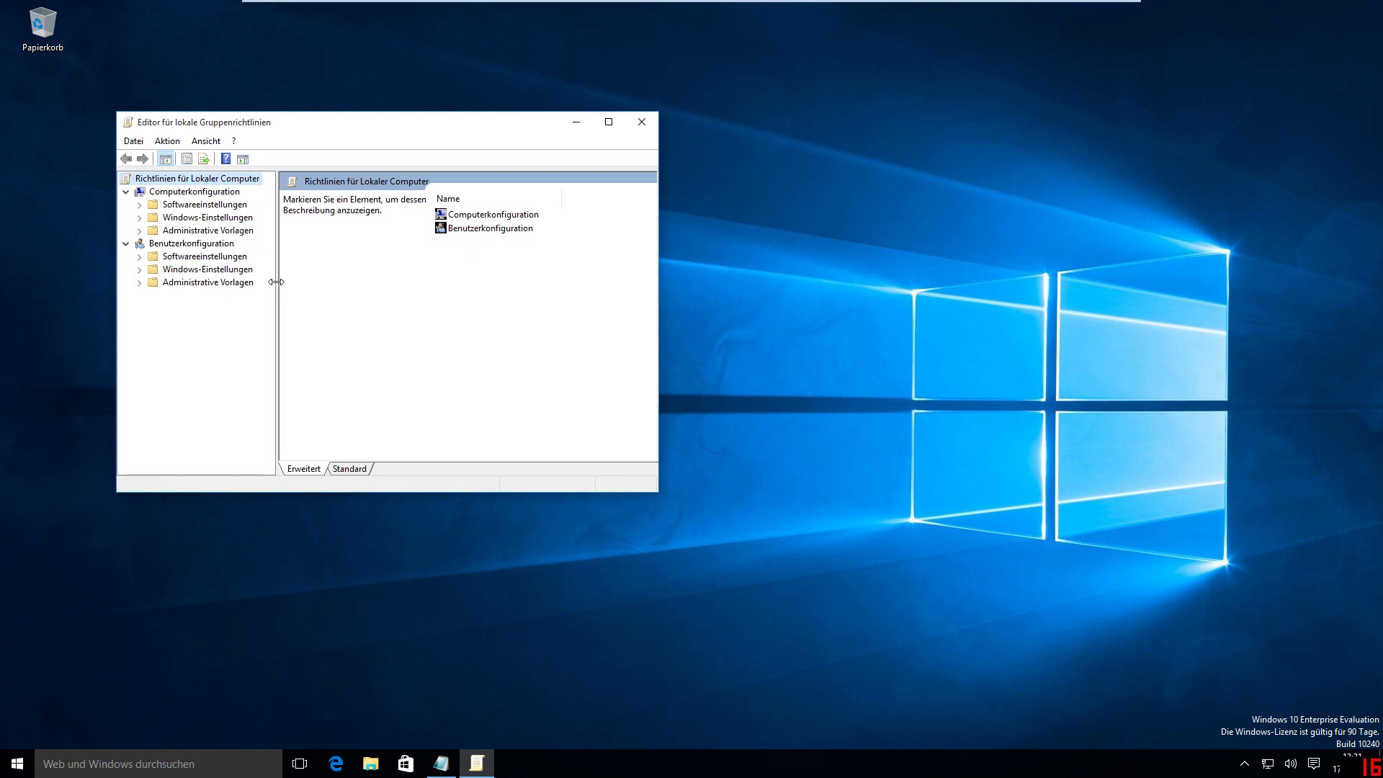
click(243, 230)
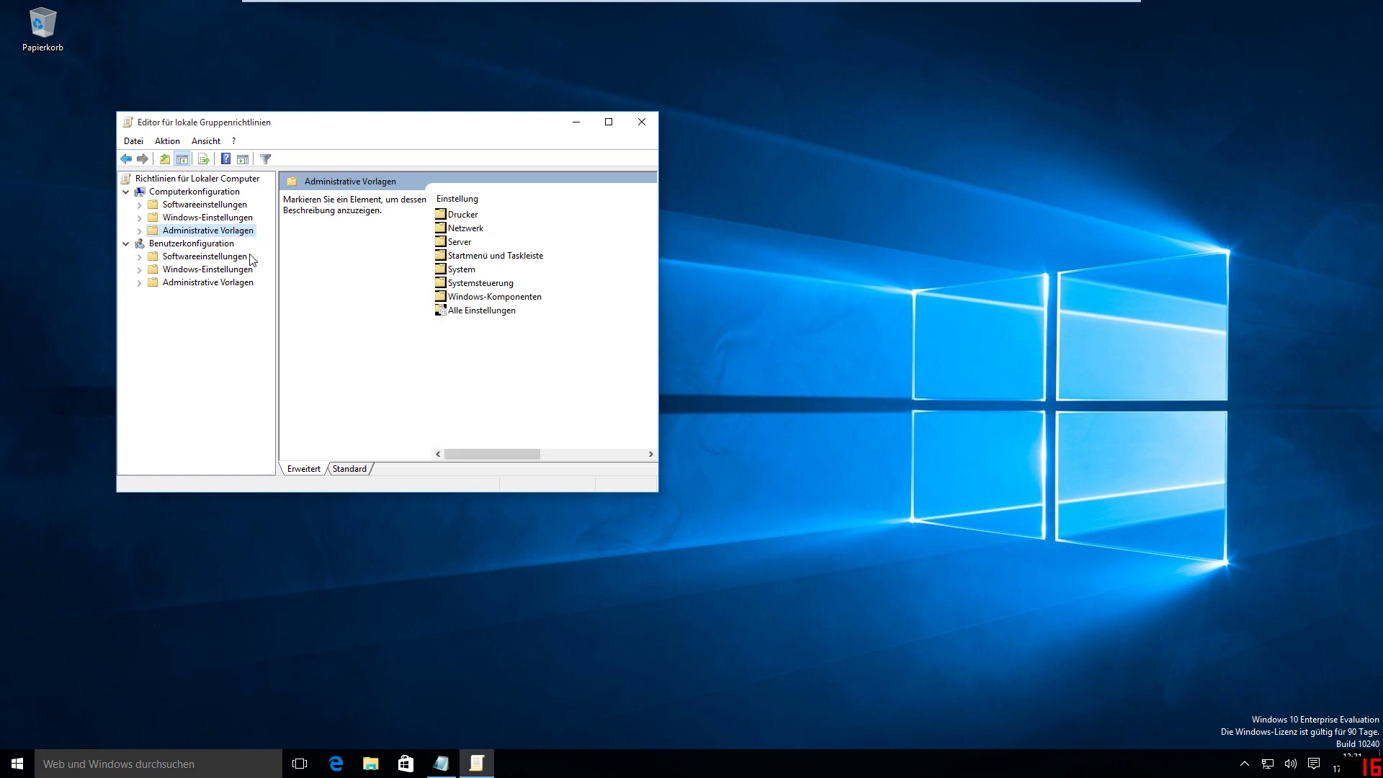
double_click(208, 232)
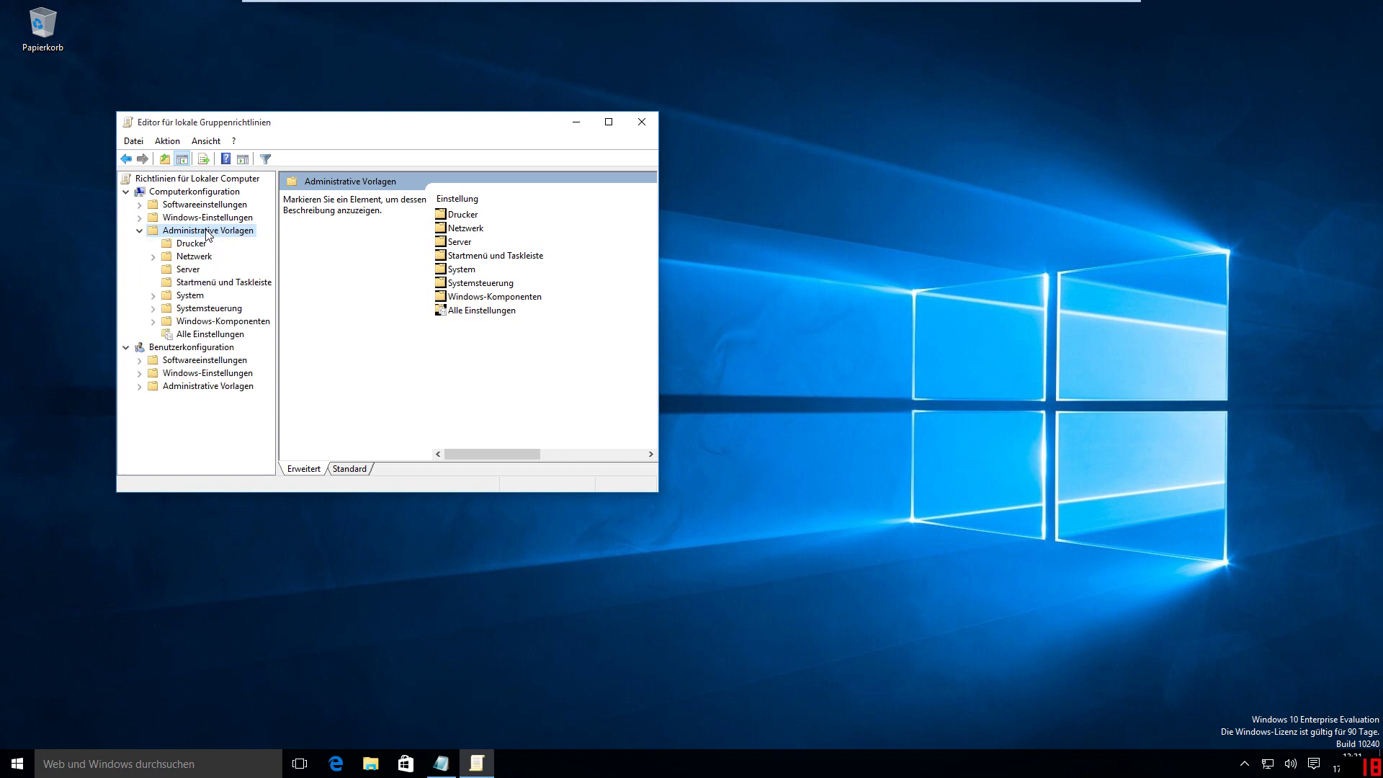
click(214, 334)
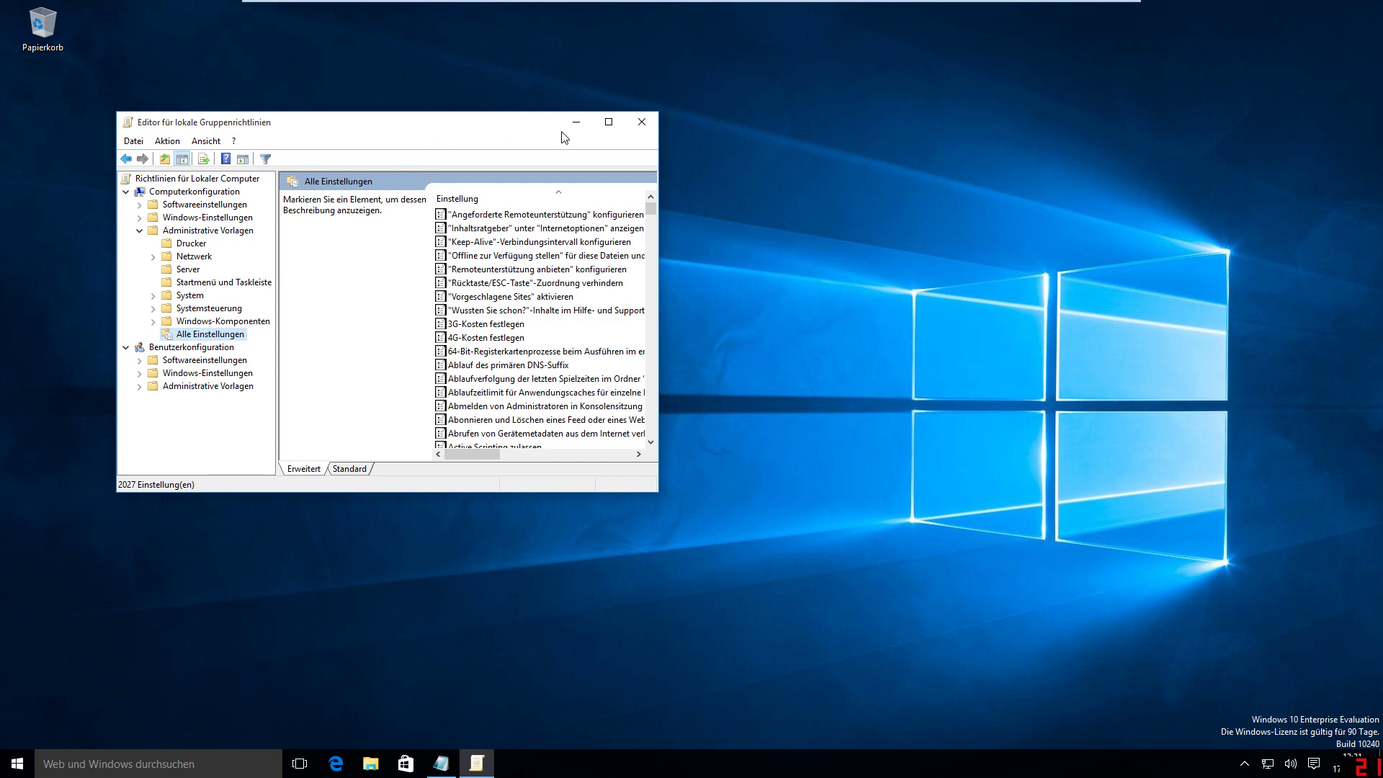
click(609, 122)
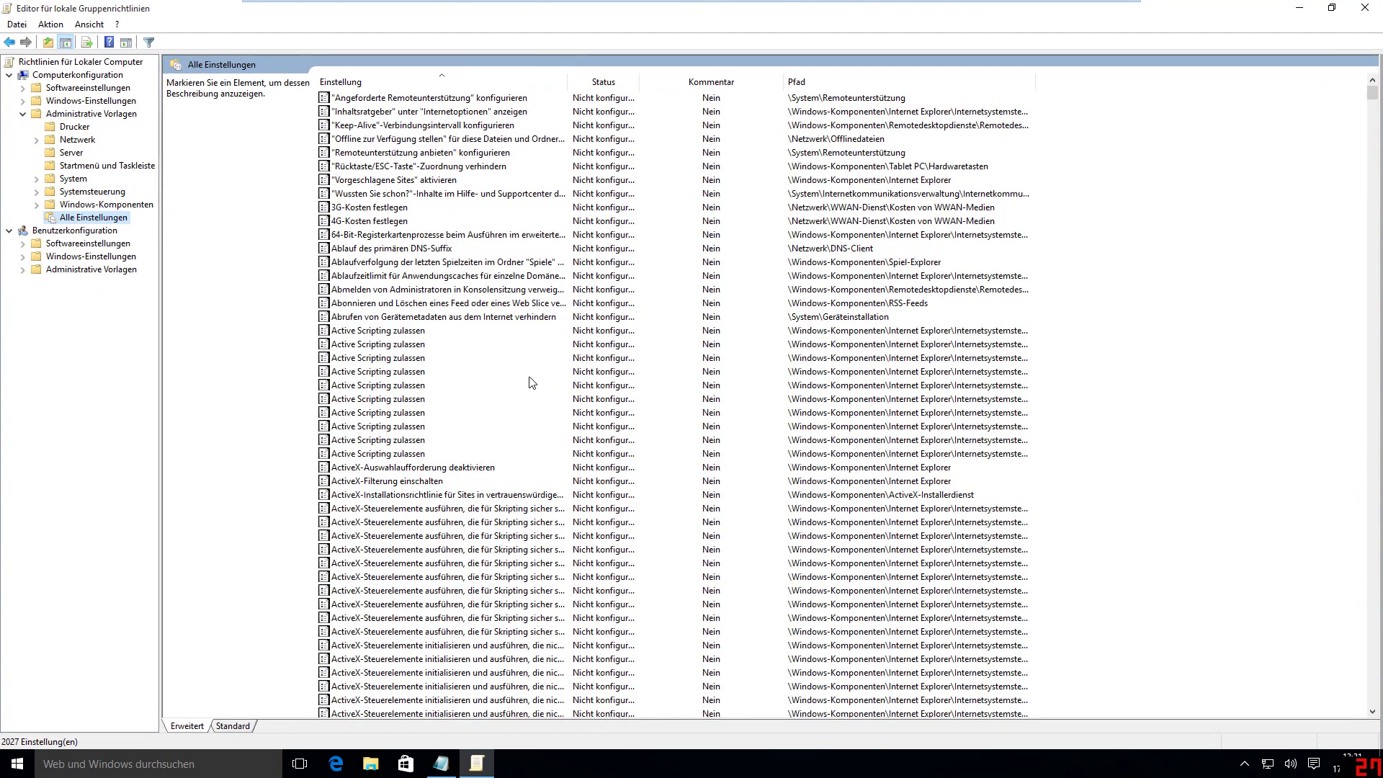
Find the Telemetrie zulassen policy in Alle Einstellungen and open it for editing.
scroll(532, 381, down, 11)
scroll(532, 381, down, 20)
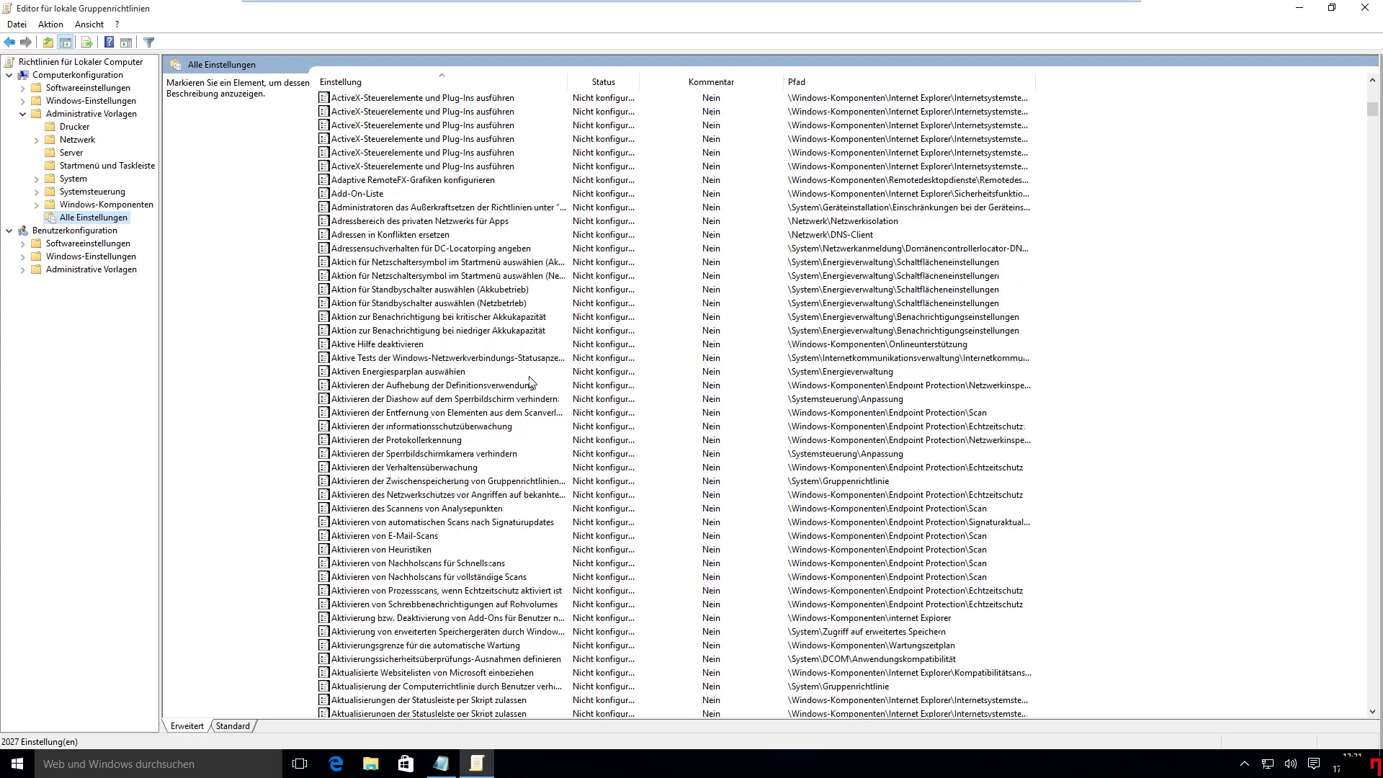
scroll(530, 379, down, 20)
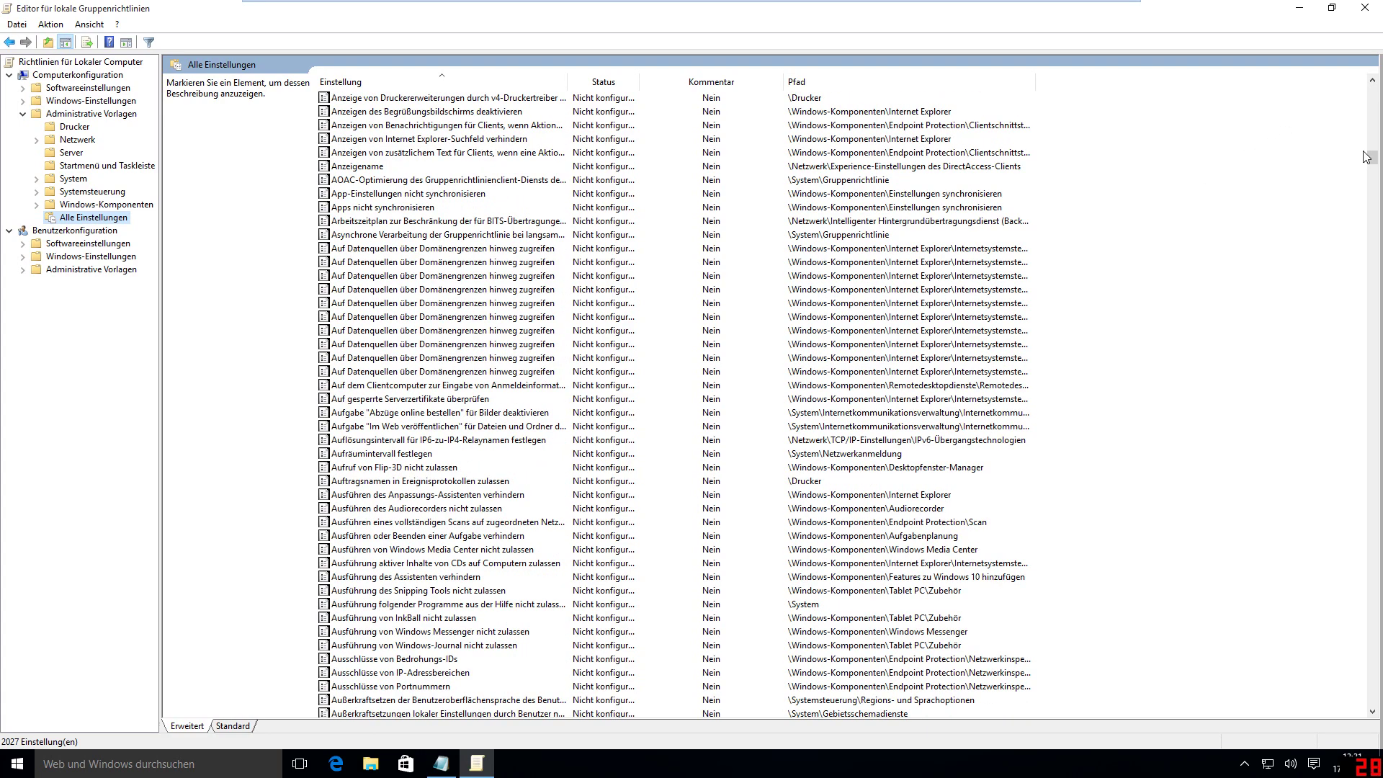
drag(1372, 159, 1318, 586)
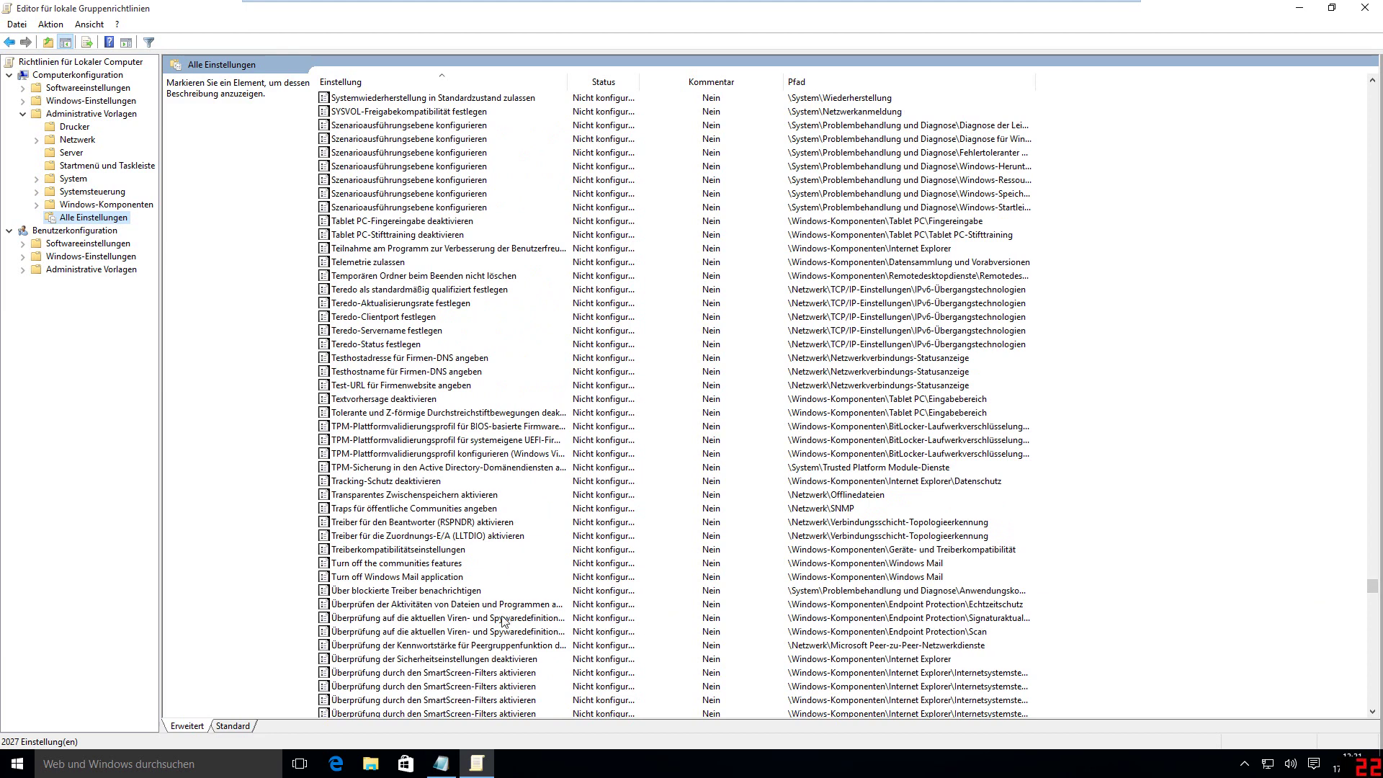
click(363, 264)
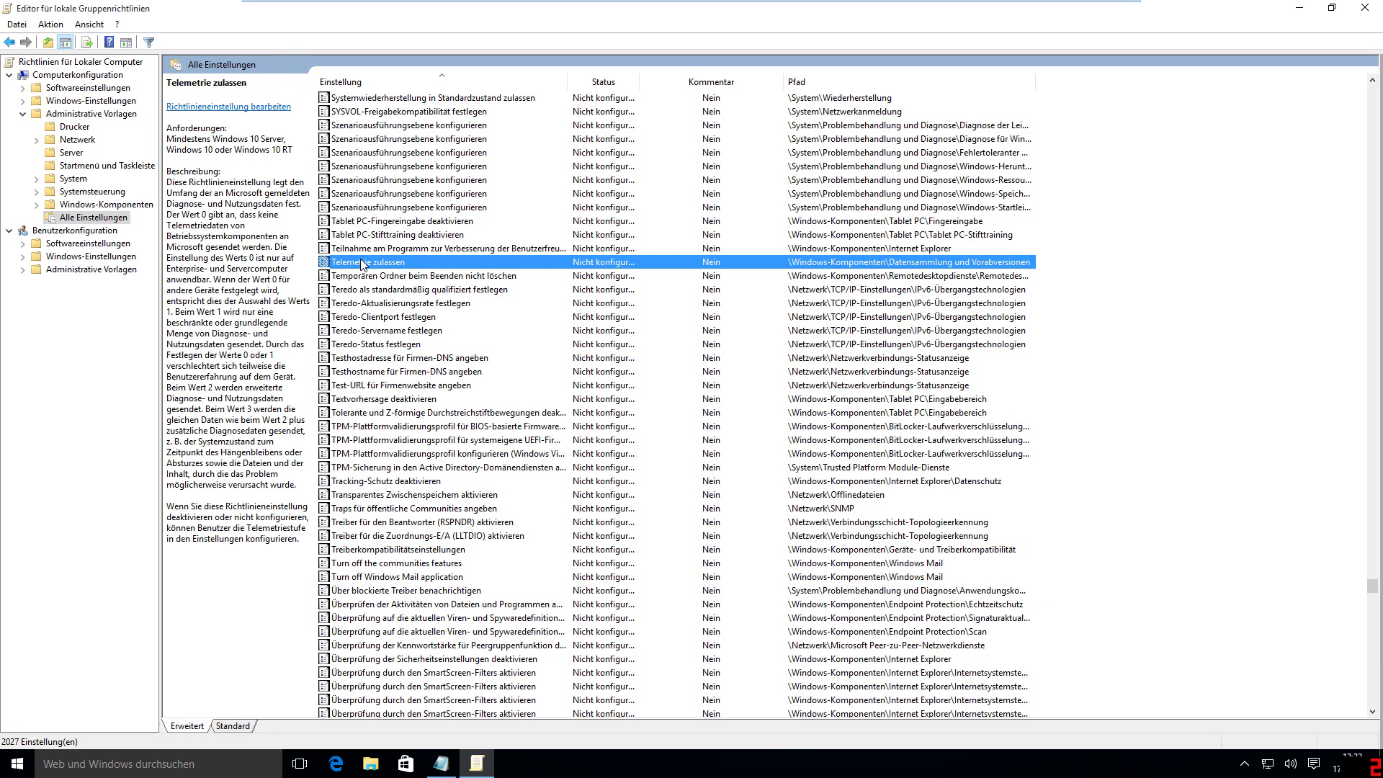
double_click(362, 264)
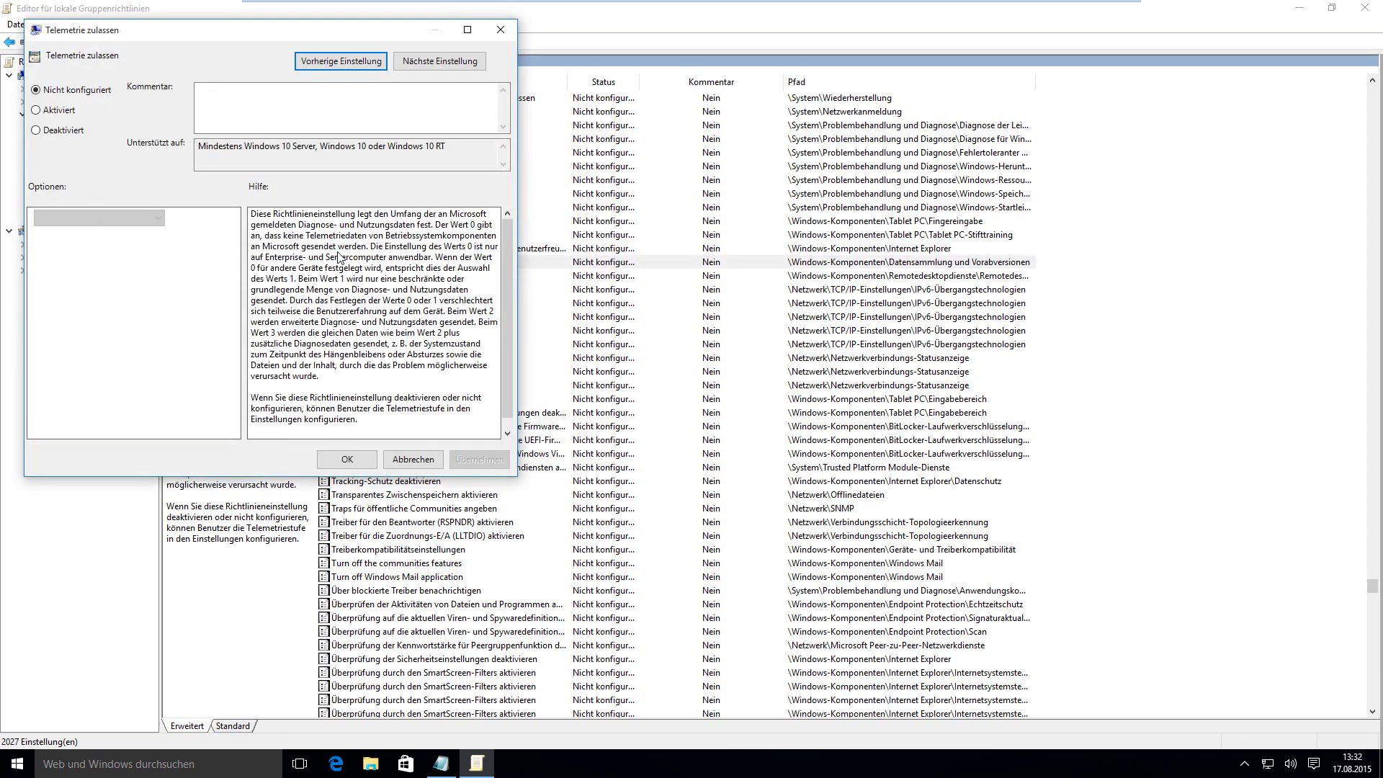
drag(259, 32, 351, 34)
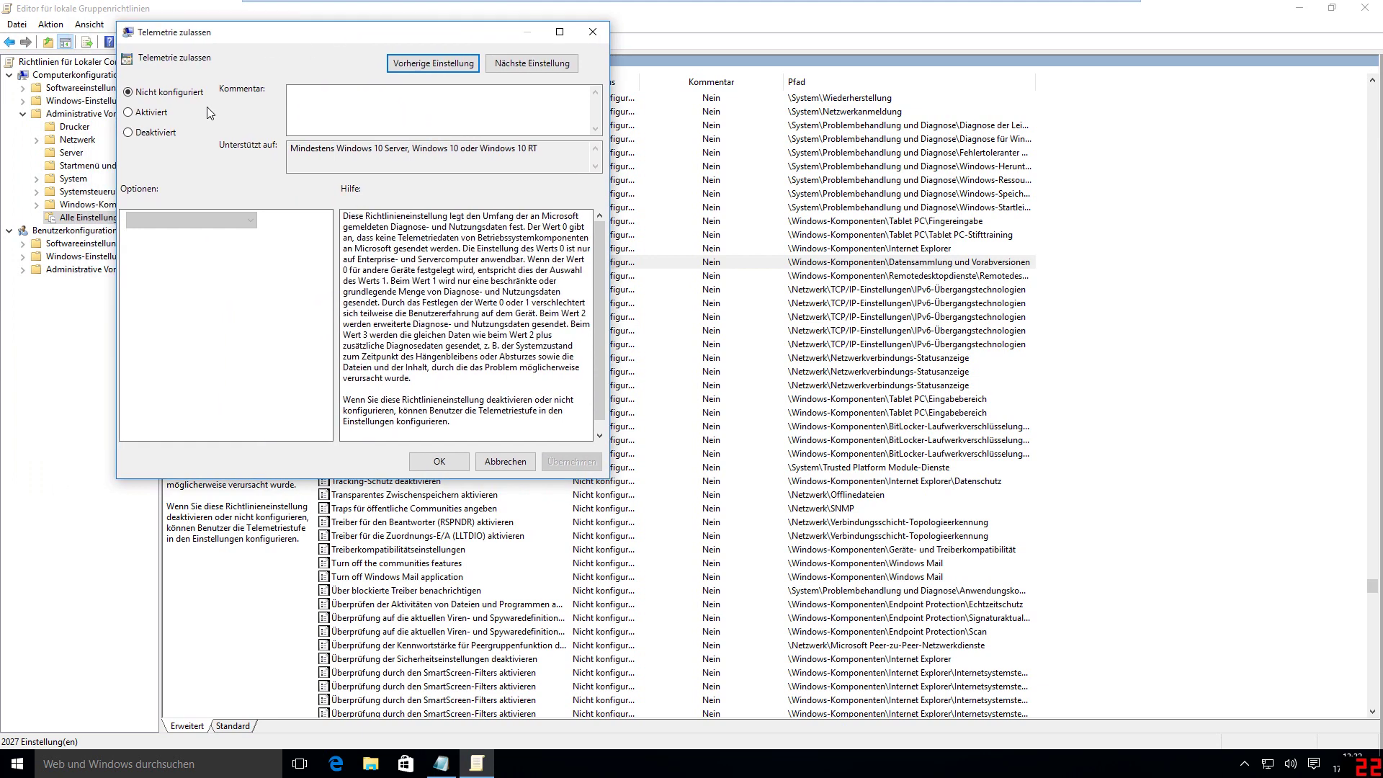
Set Telemetrie zulassen to Aktiviert with the option 0 – Aus [Nur Enterprise], apply it and close the Group Policy Editor.
click(151, 113)
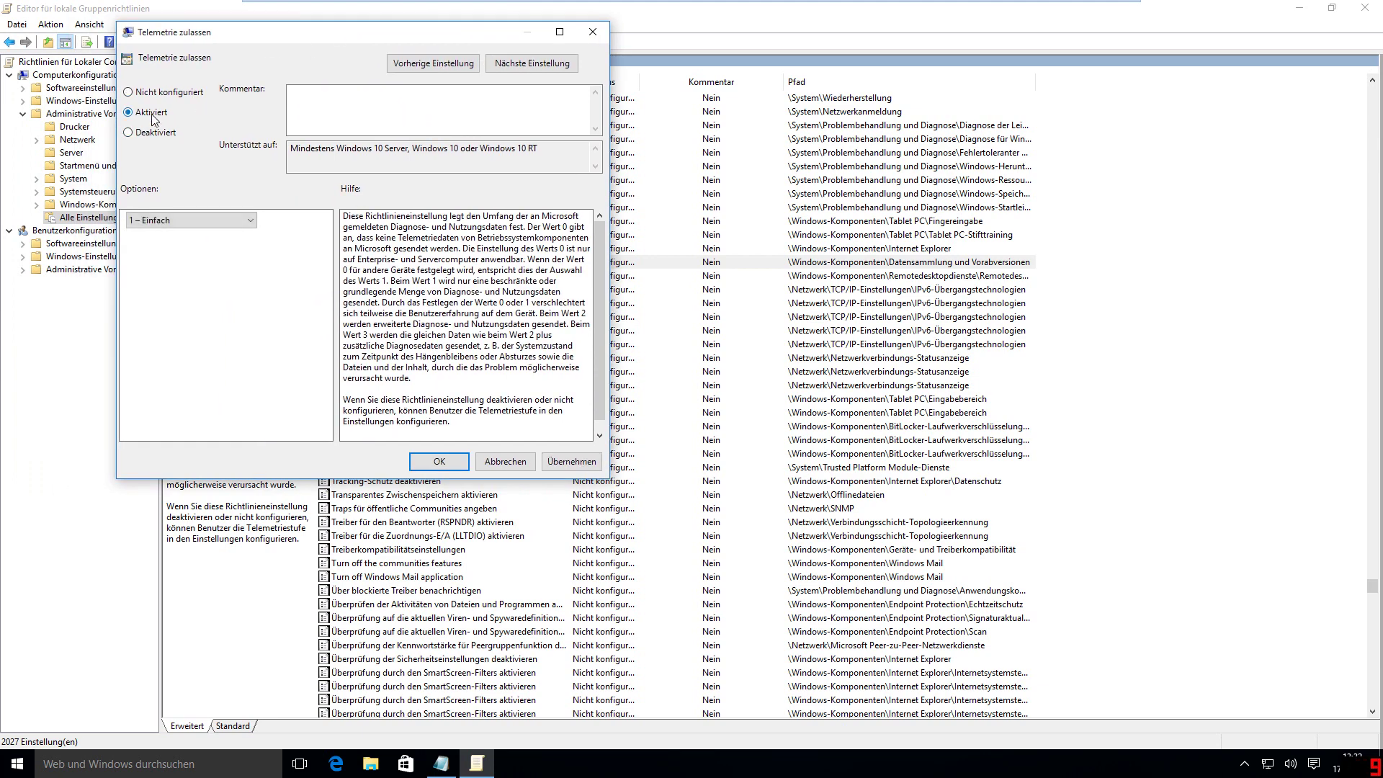
click(241, 220)
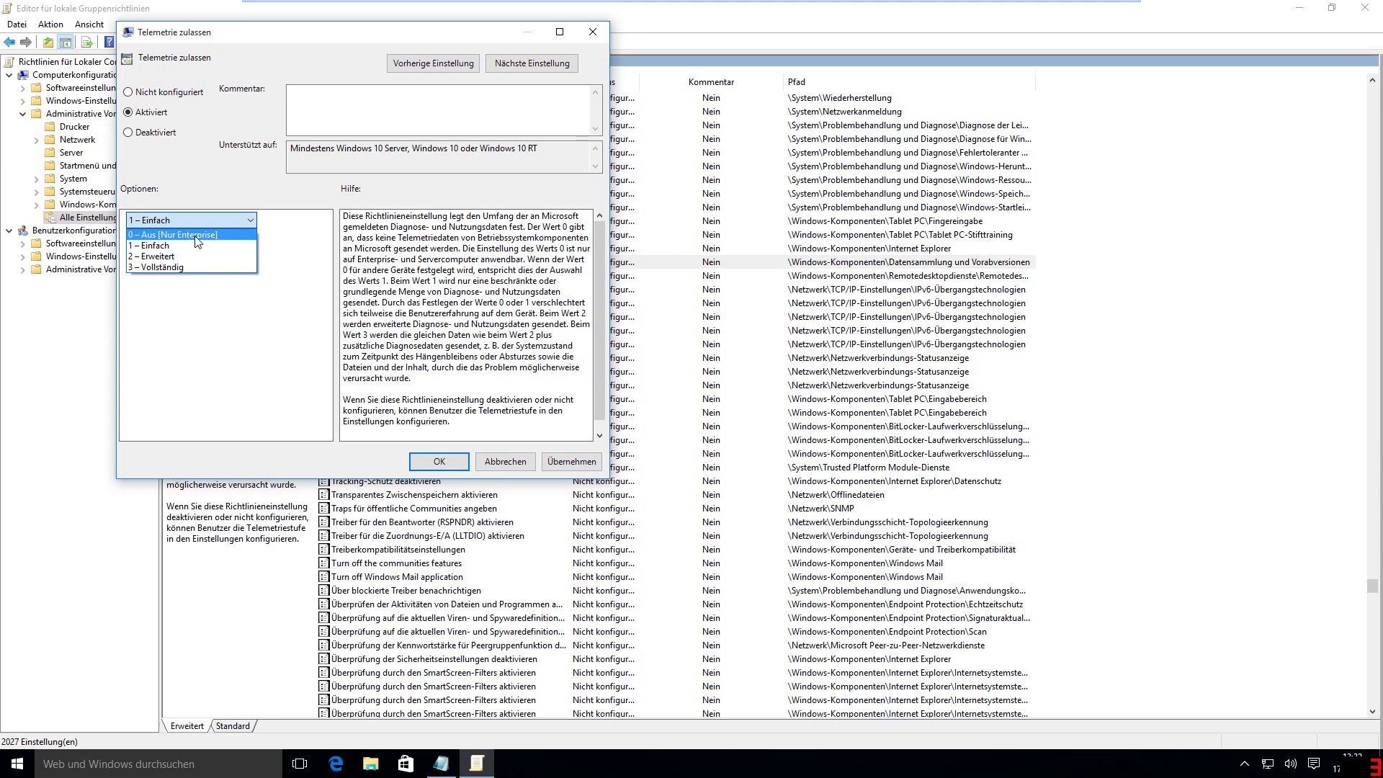
click(194, 236)
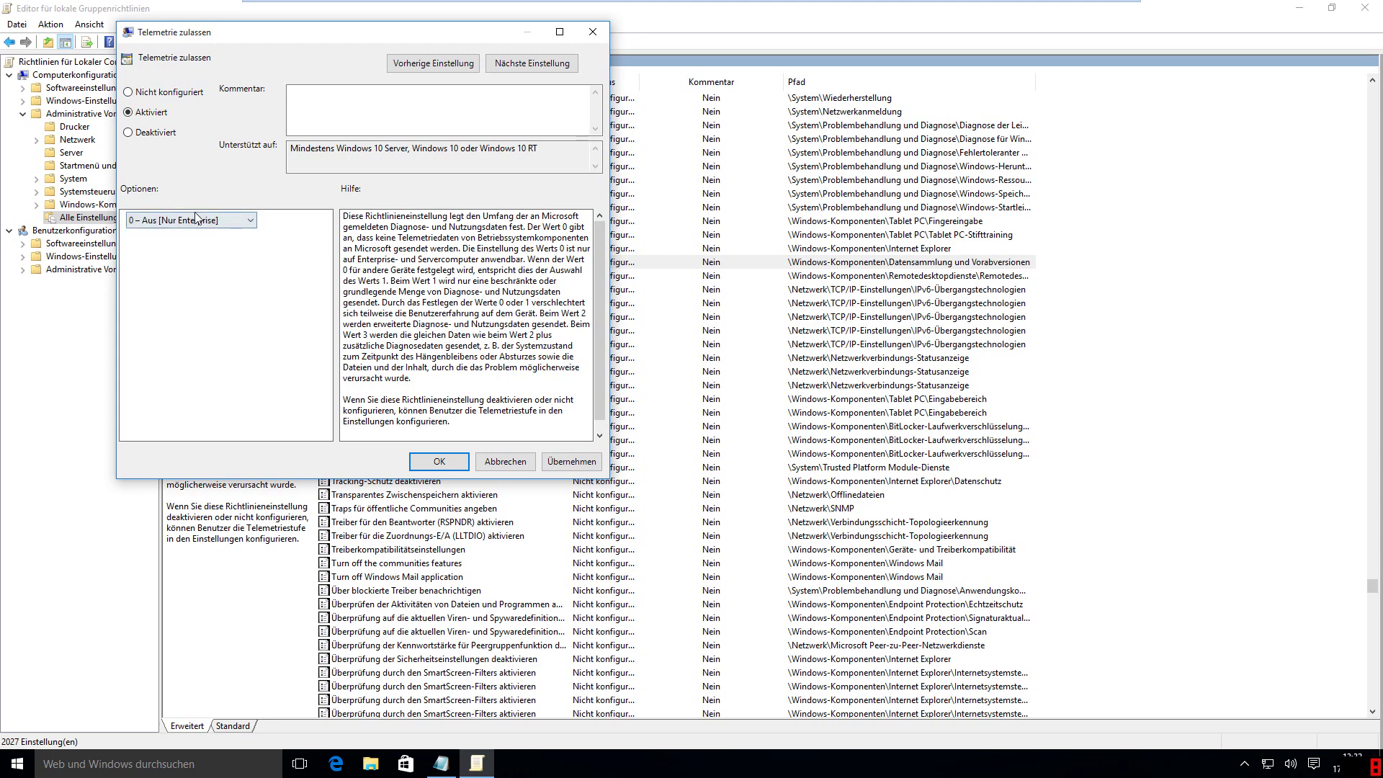
click(453, 463)
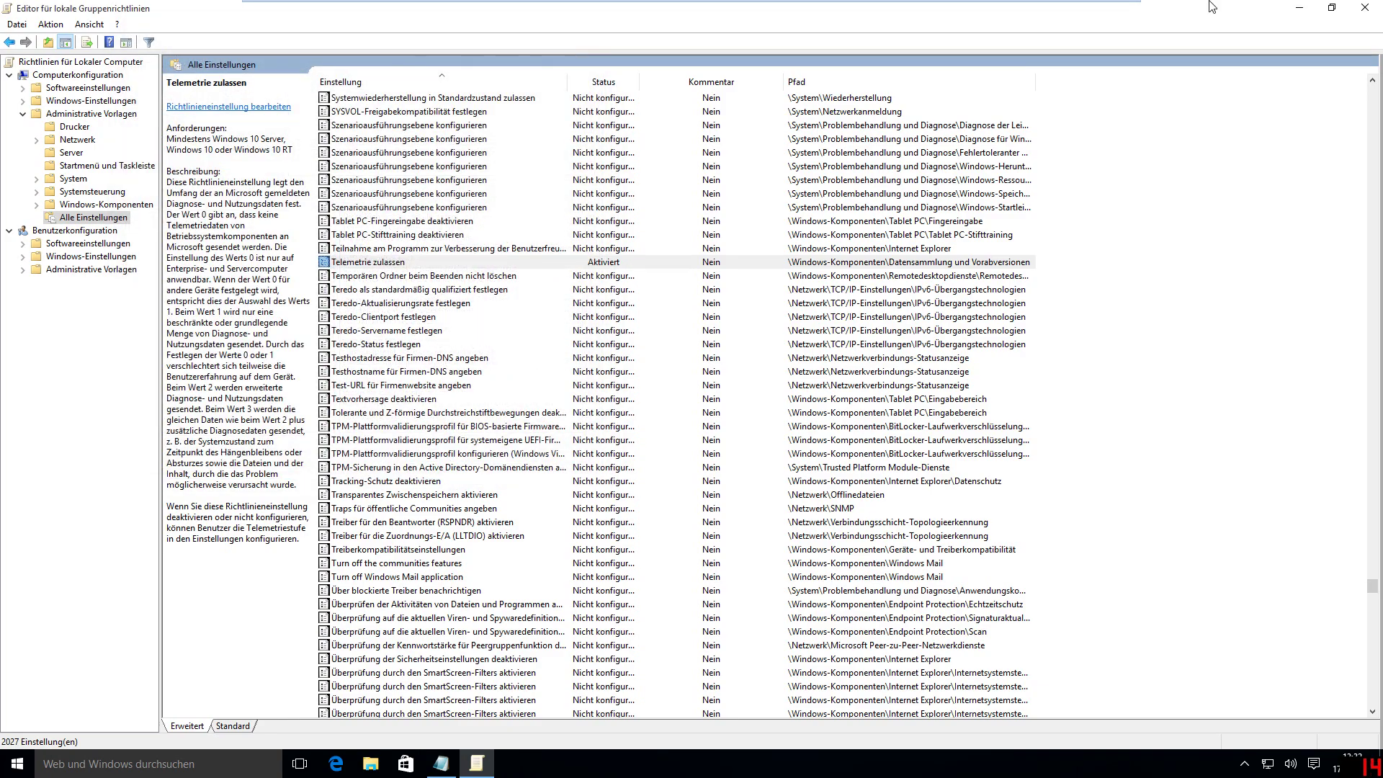
click(1372, 13)
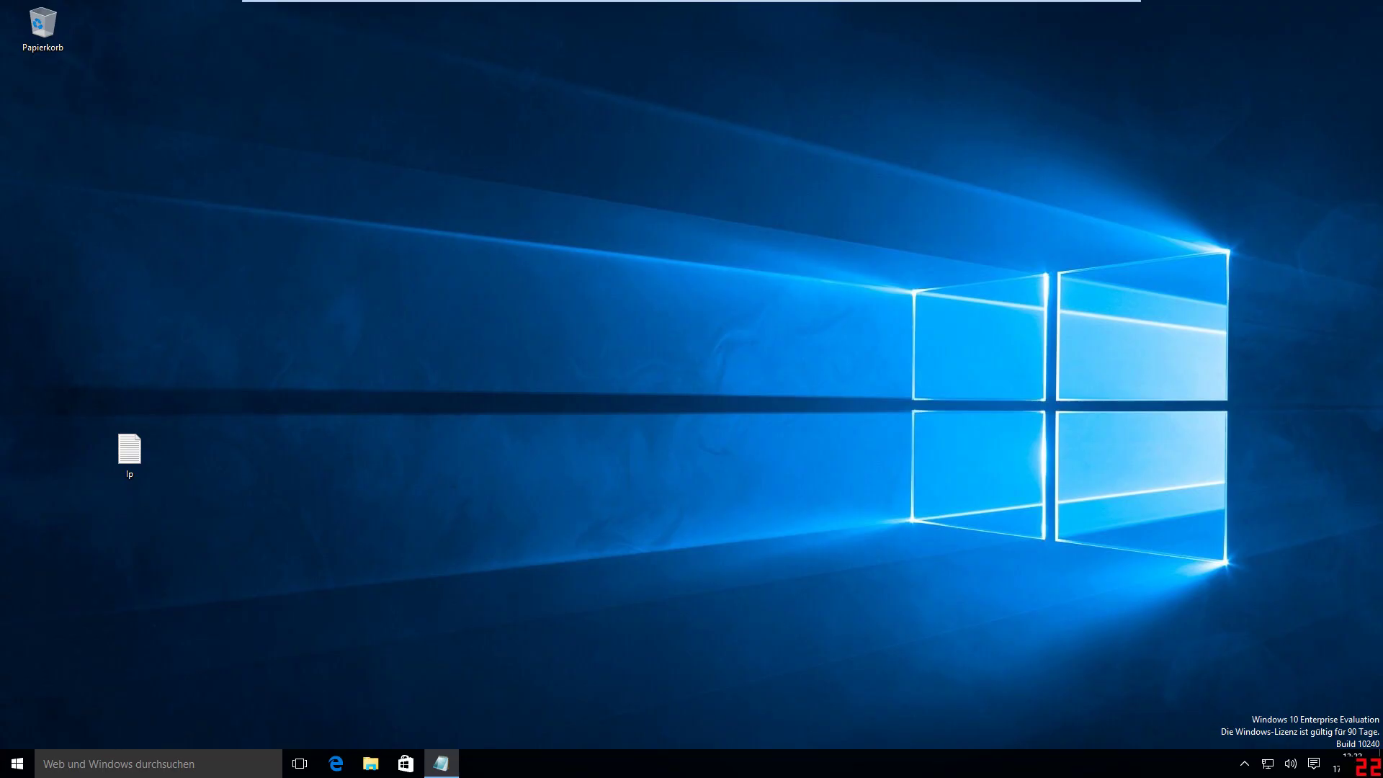
Check the Diagnose- und Nutzungsdaten option under Feedback und Diagnose in the Datenschutz settings, and close the Einstellungen window.
click(17, 764)
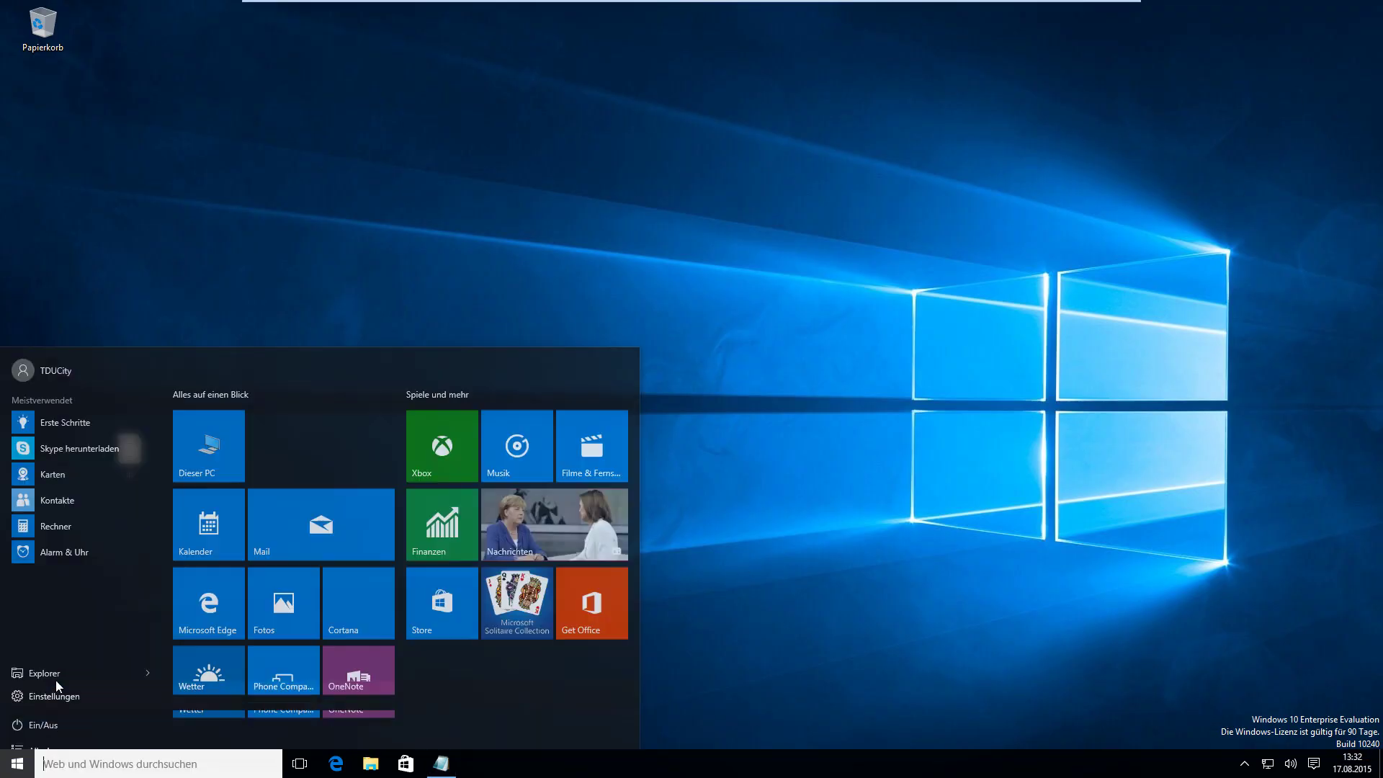
click(82, 685)
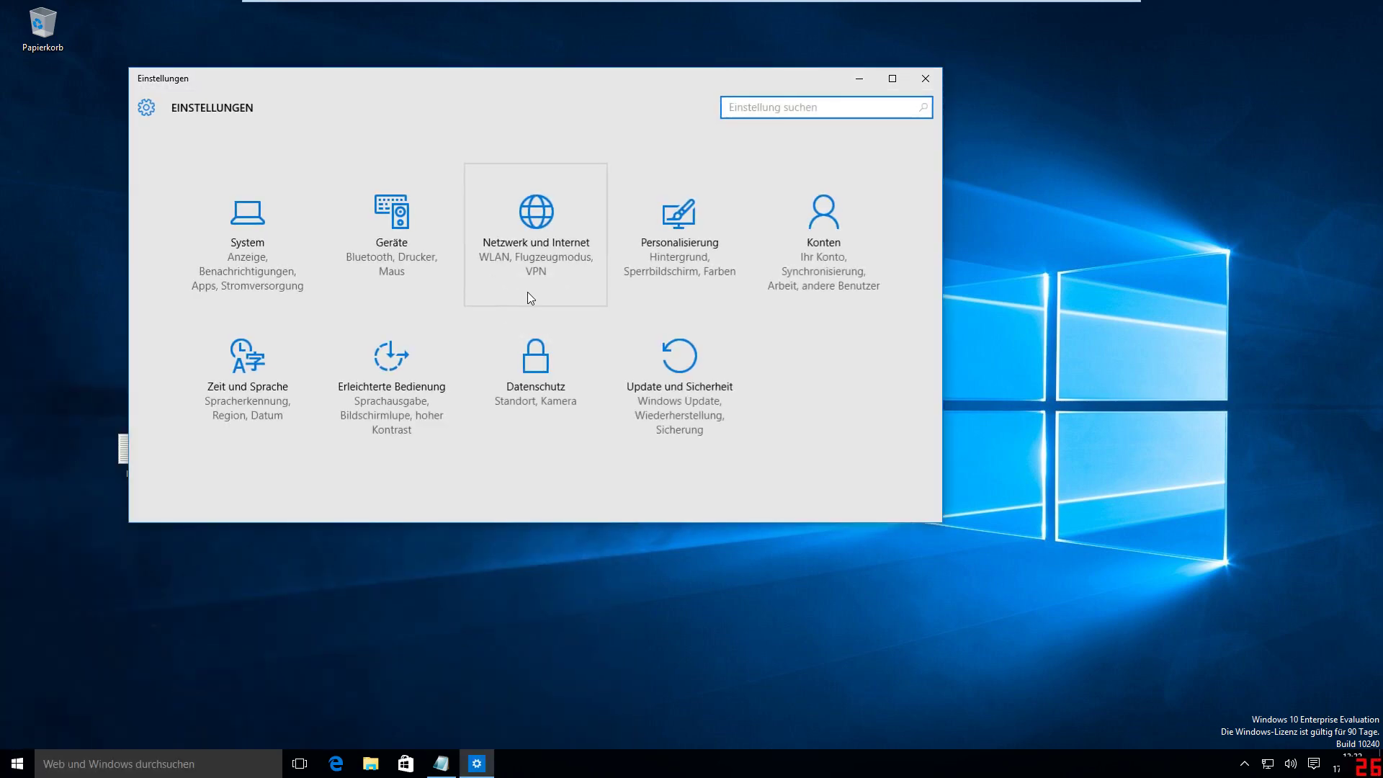
click(567, 352)
scroll(250, 457, down, 3)
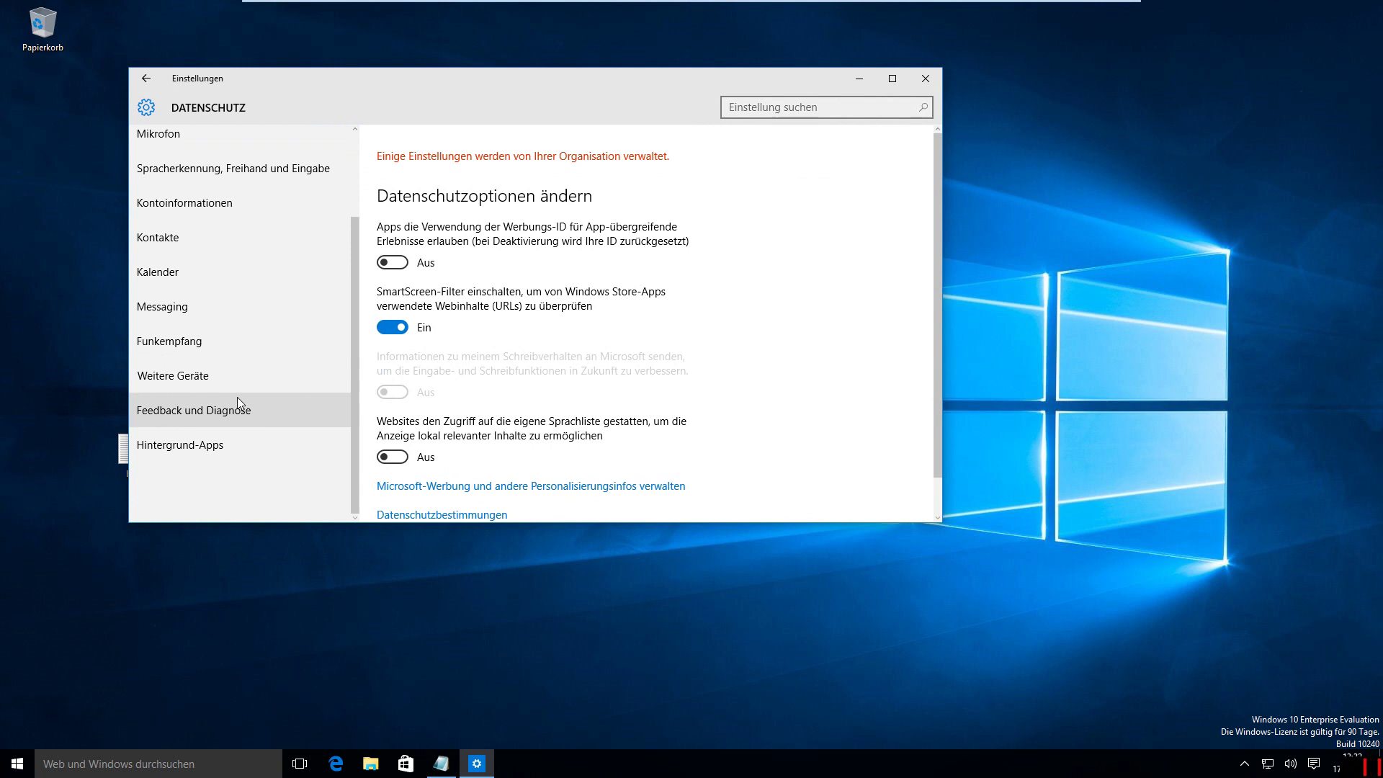
click(221, 407)
scroll(501, 312, down, 1)
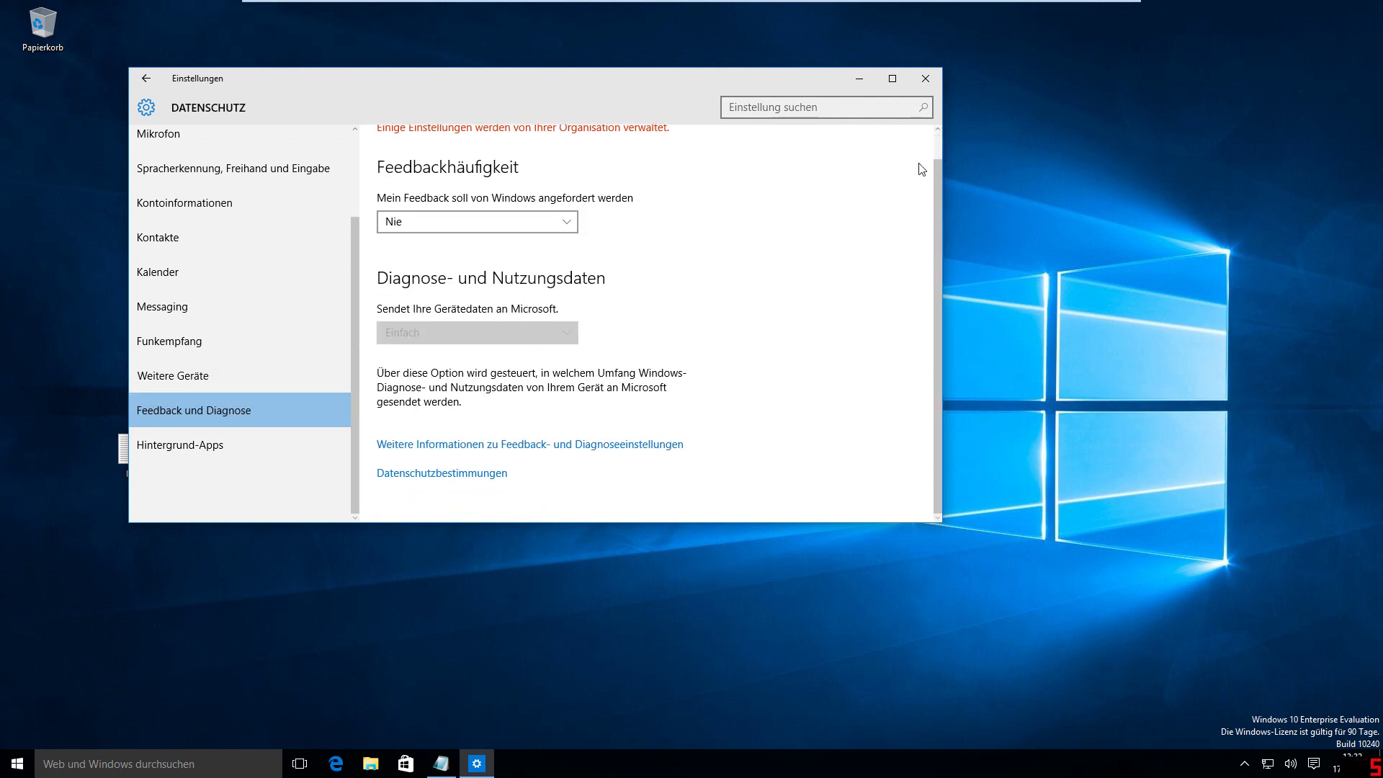
click(926, 80)
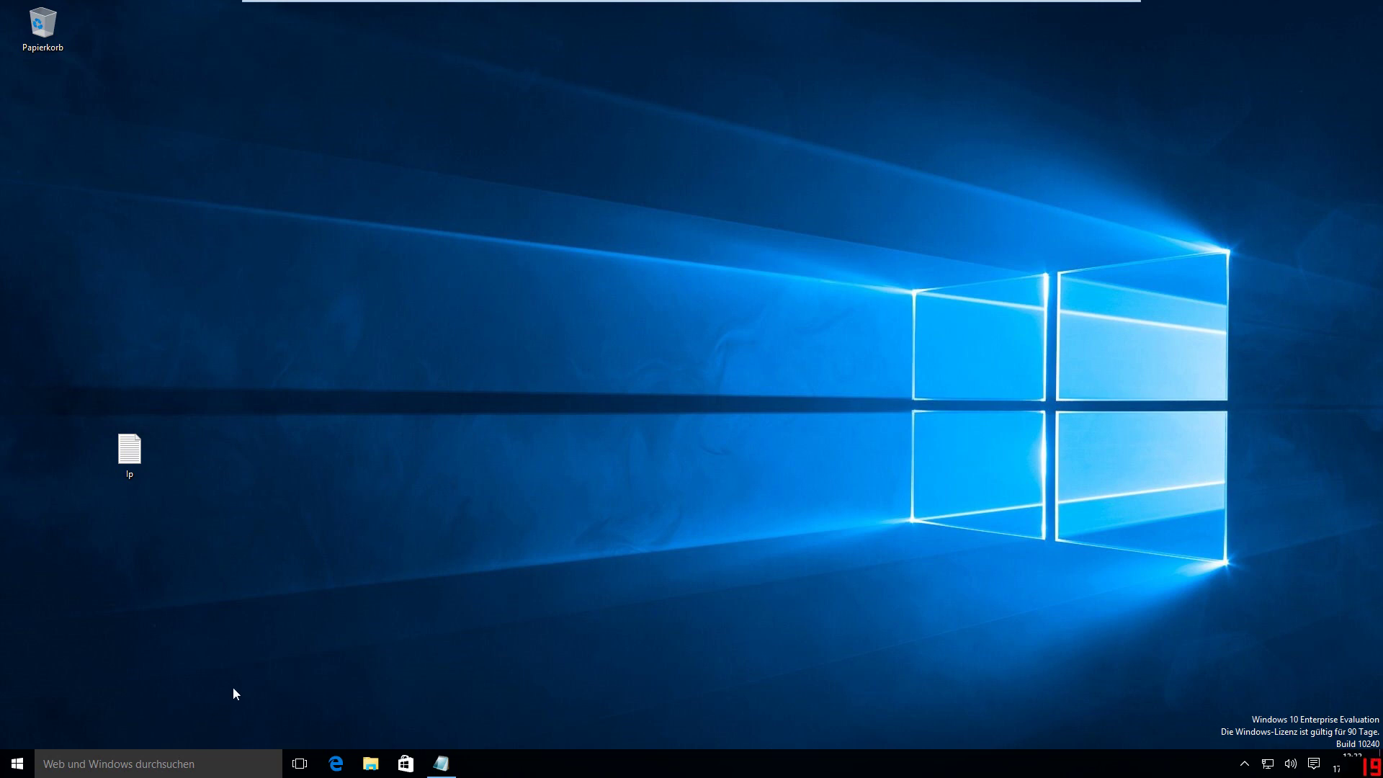
Open the Registrierungs-Editor by running regedit.exe and allow it to make changes to the PC.
key(super+r)
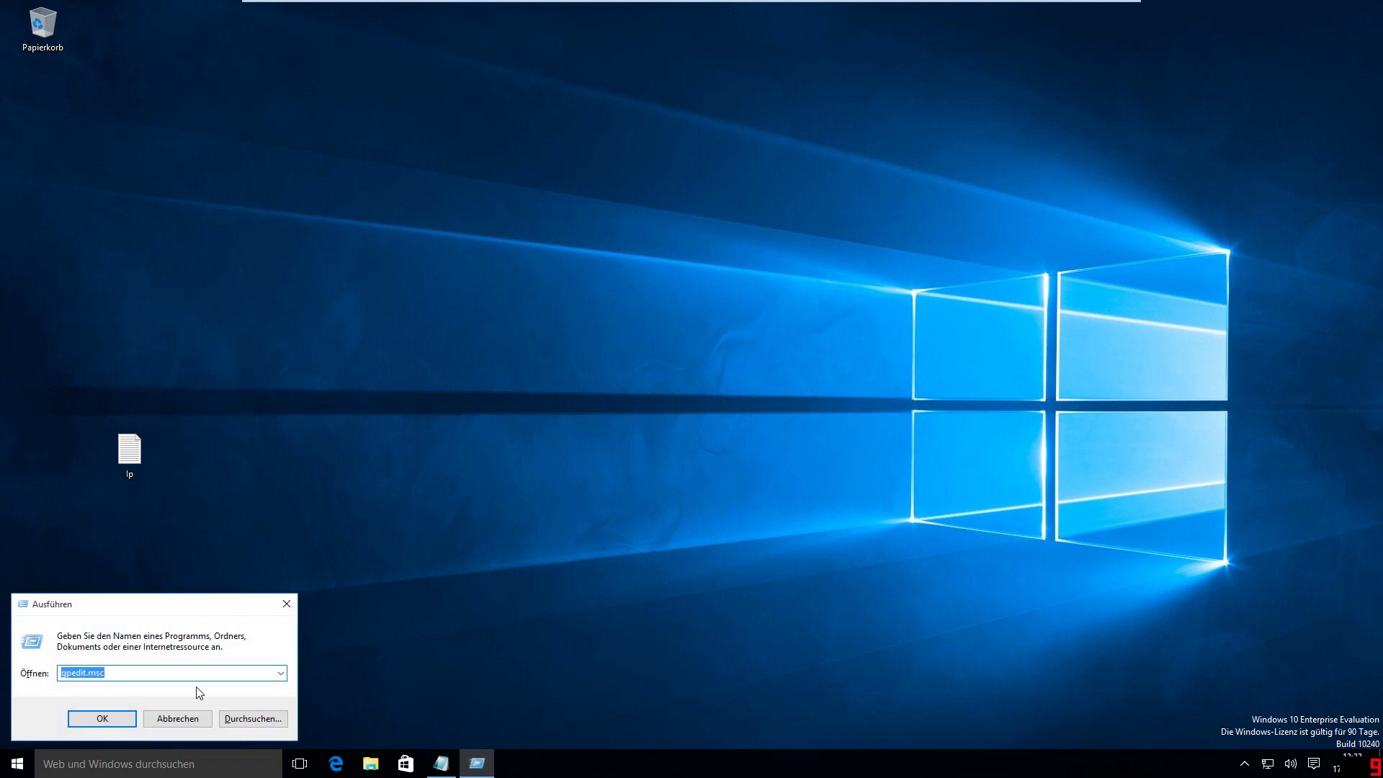
text(regedit.exe)
key(Return)
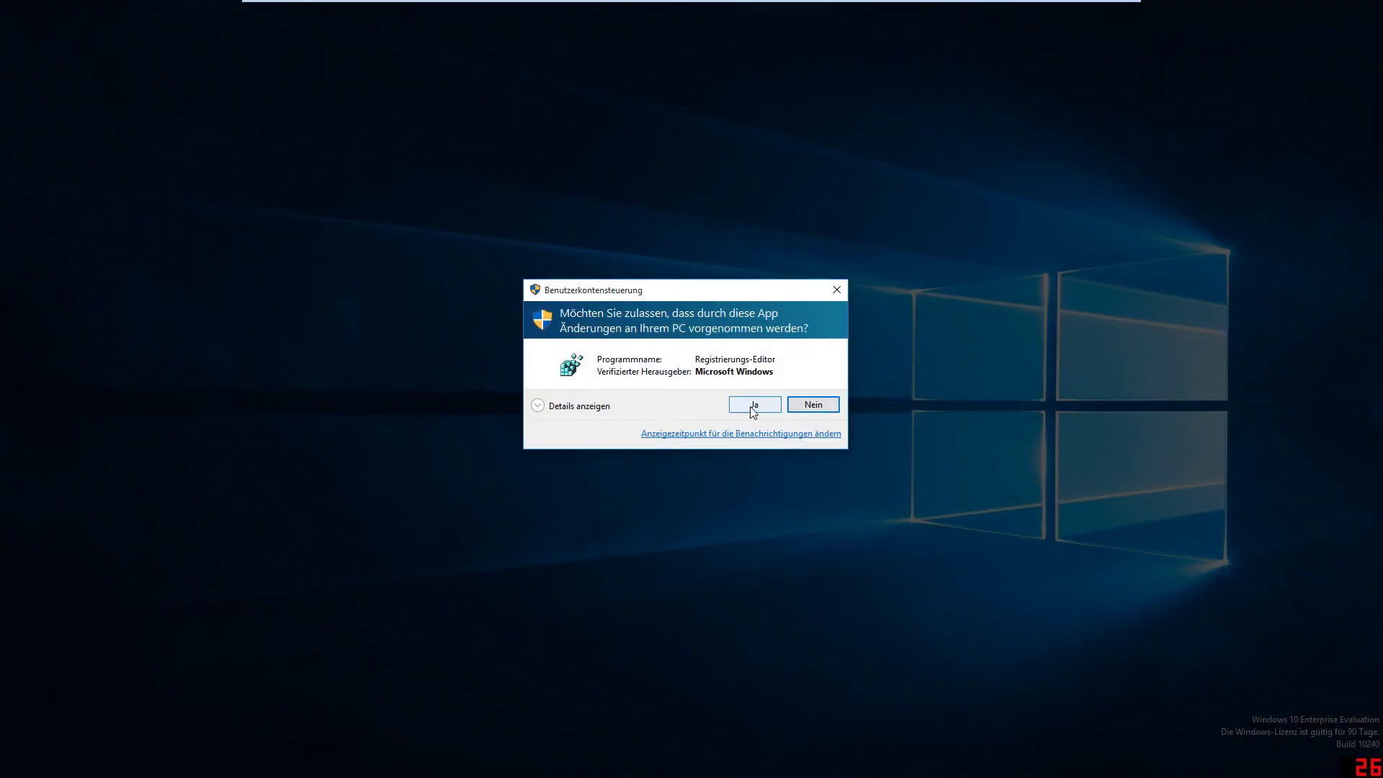
click(750, 406)
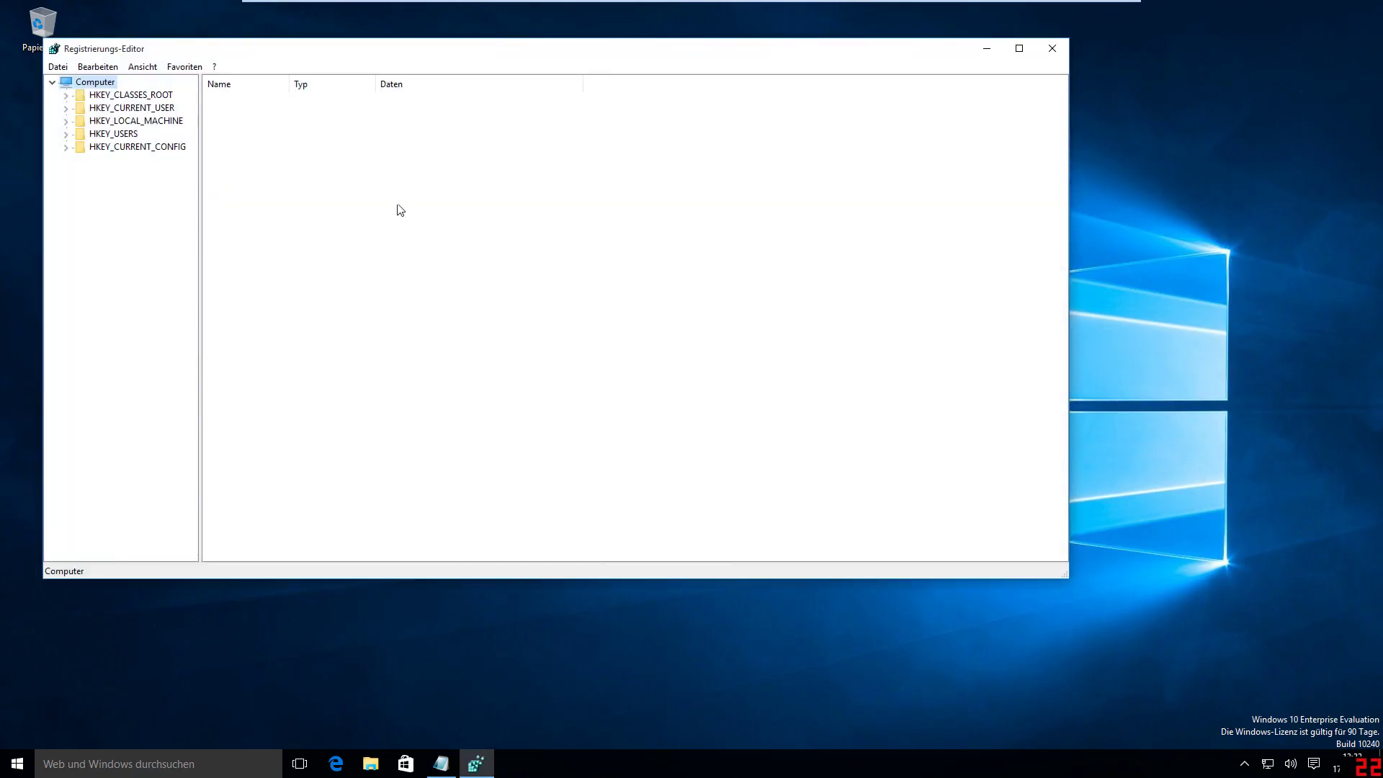
Display the values of the registry key HKEY_LOCAL_MACHINE\SOFTWARE\Policies\Microsoft\Windows\DataCollection, with a widened key tree.
double_click(167, 123)
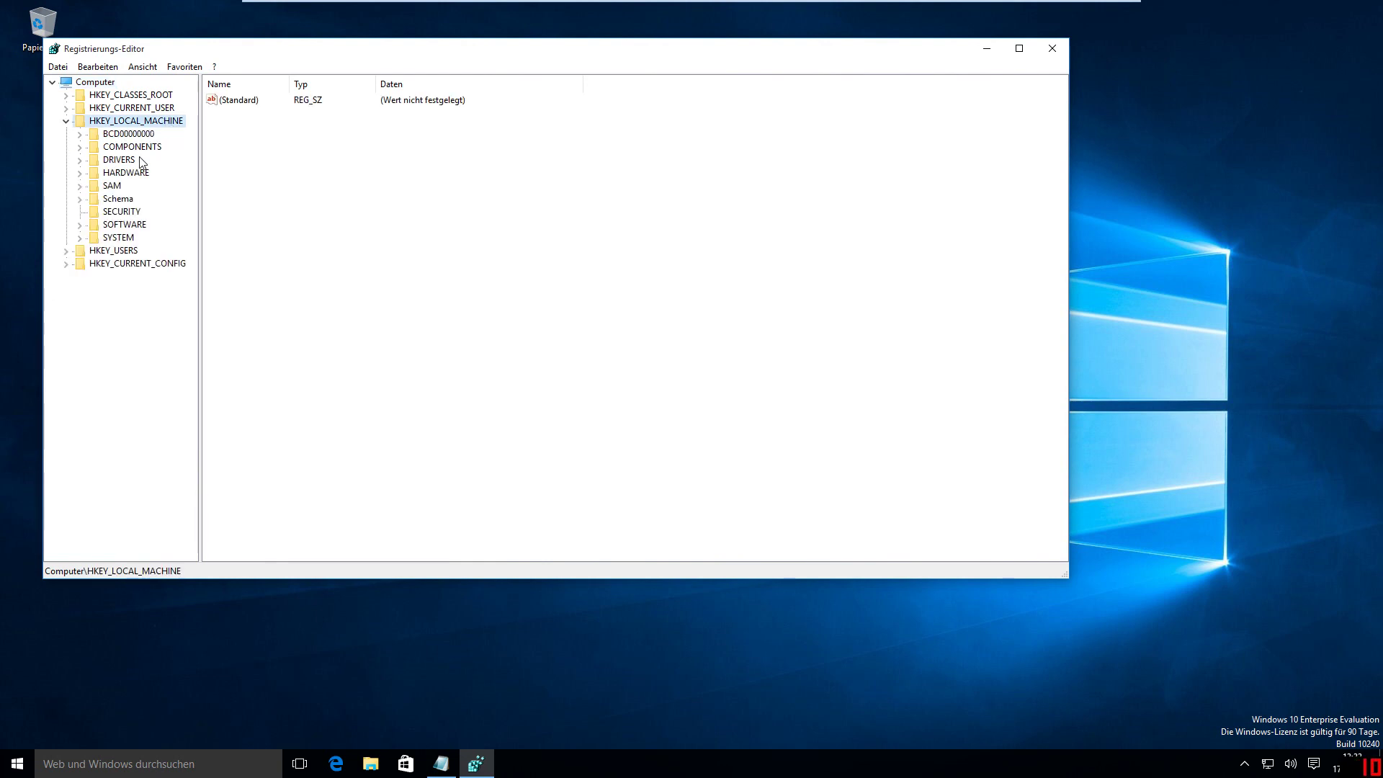
double_click(130, 226)
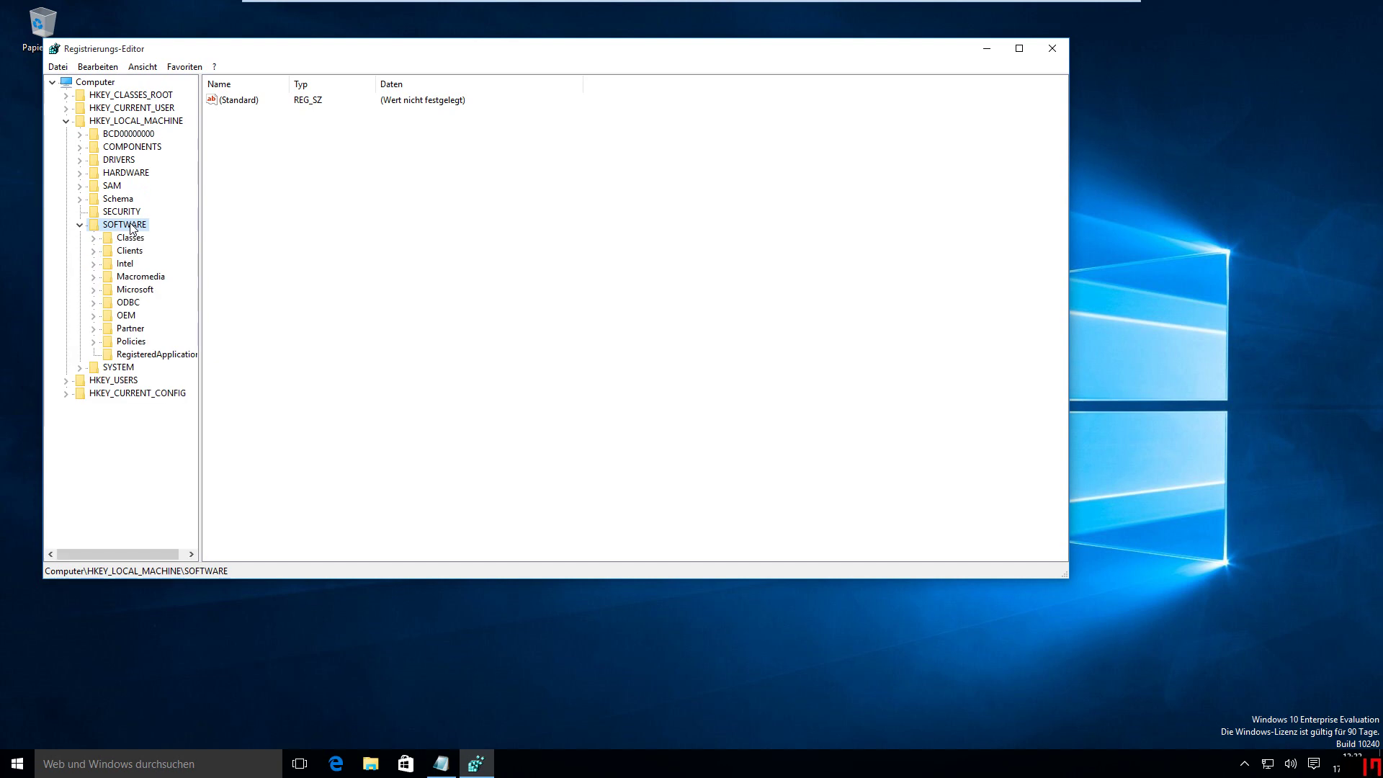
double_click(134, 343)
click(149, 357)
double_click(149, 356)
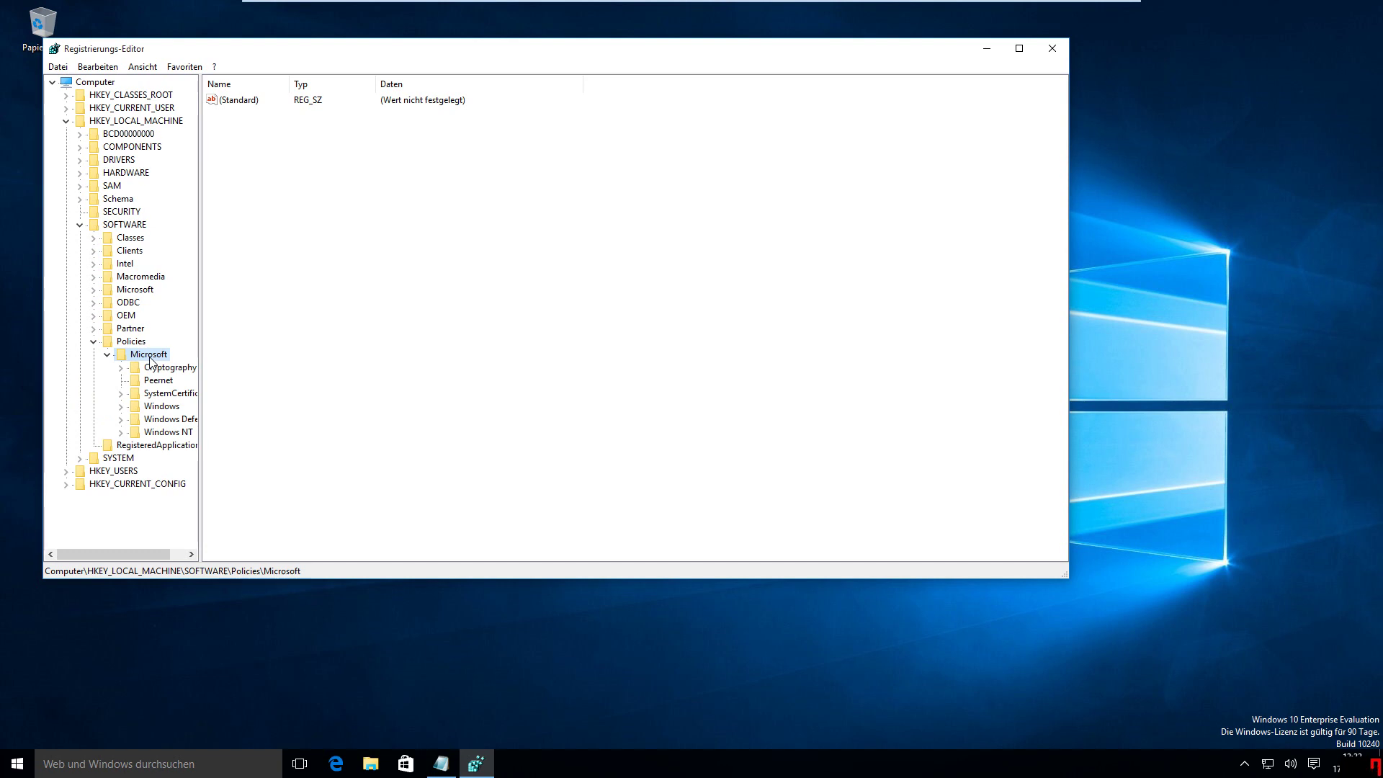
double_click(161, 407)
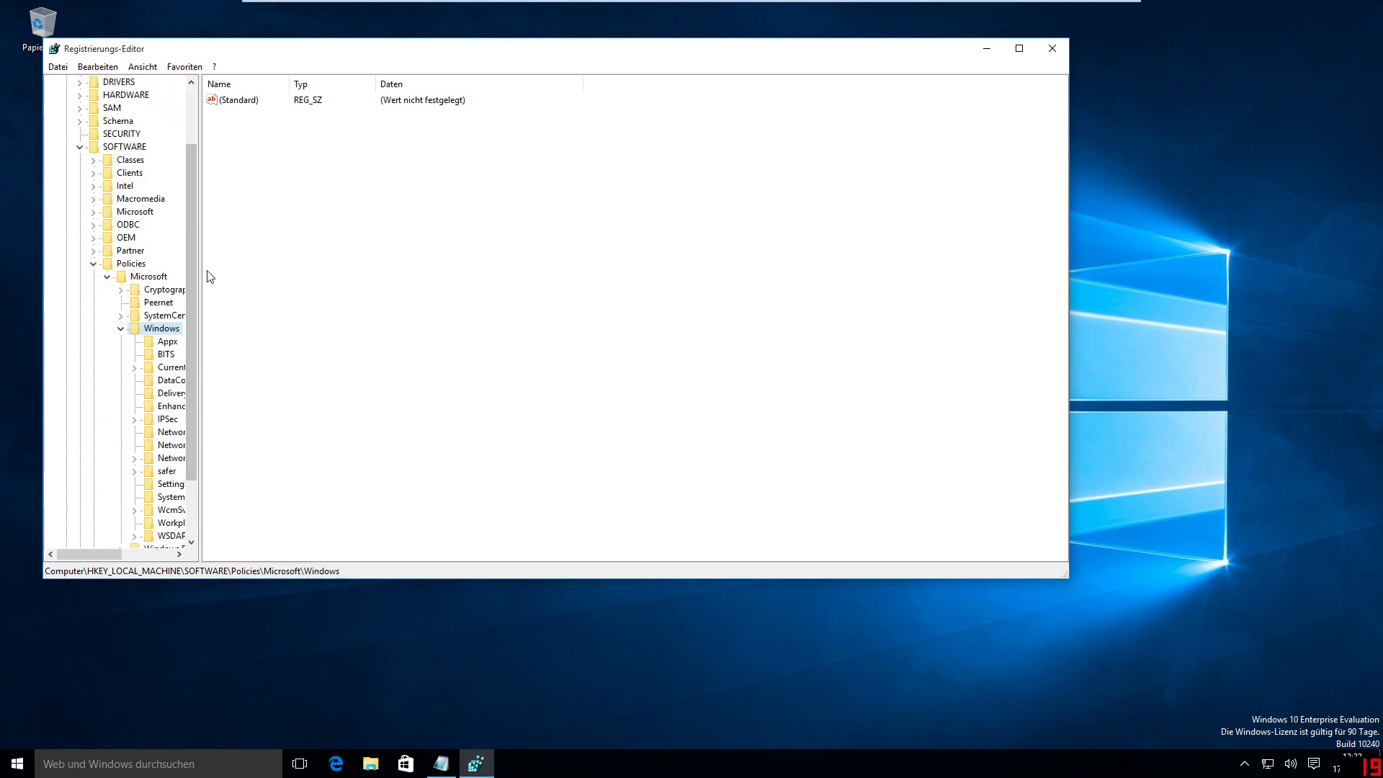
drag(201, 272, 246, 280)
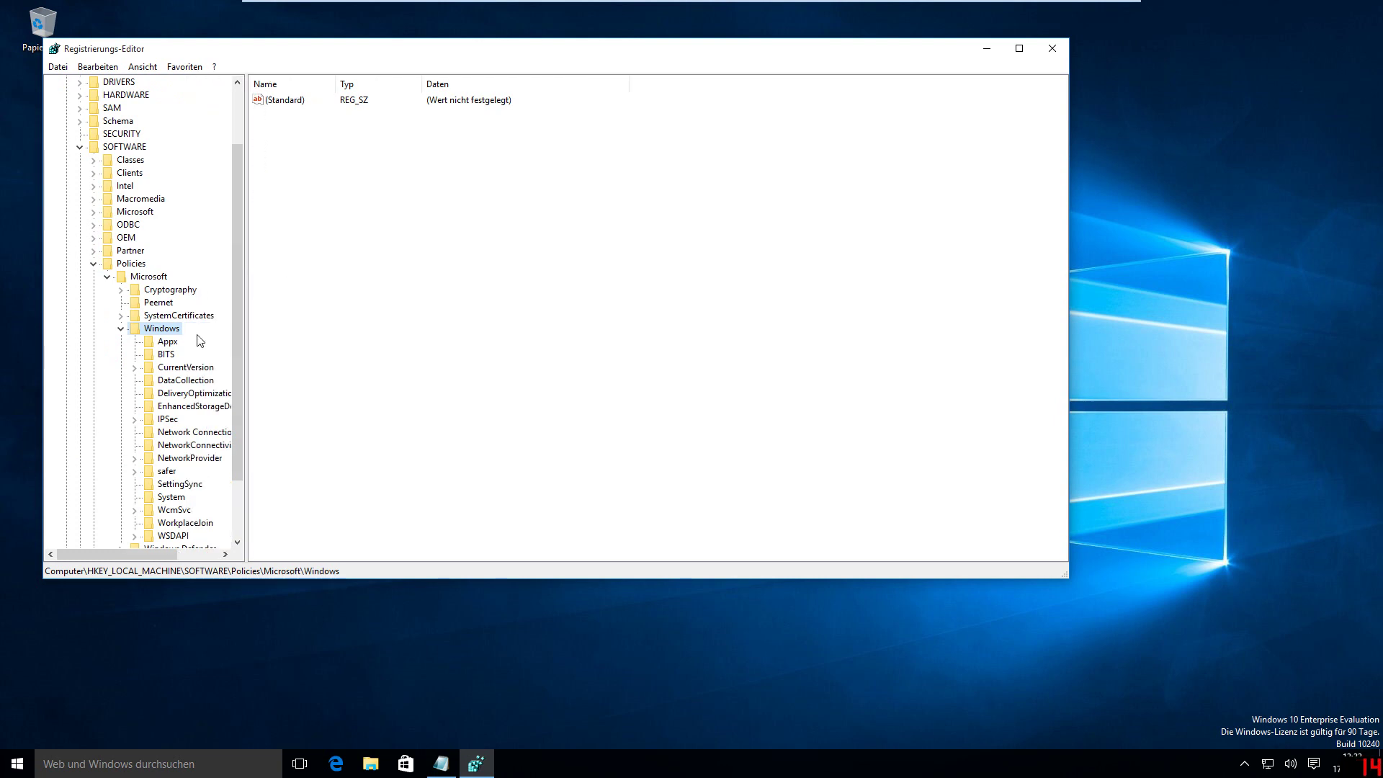
click(186, 380)
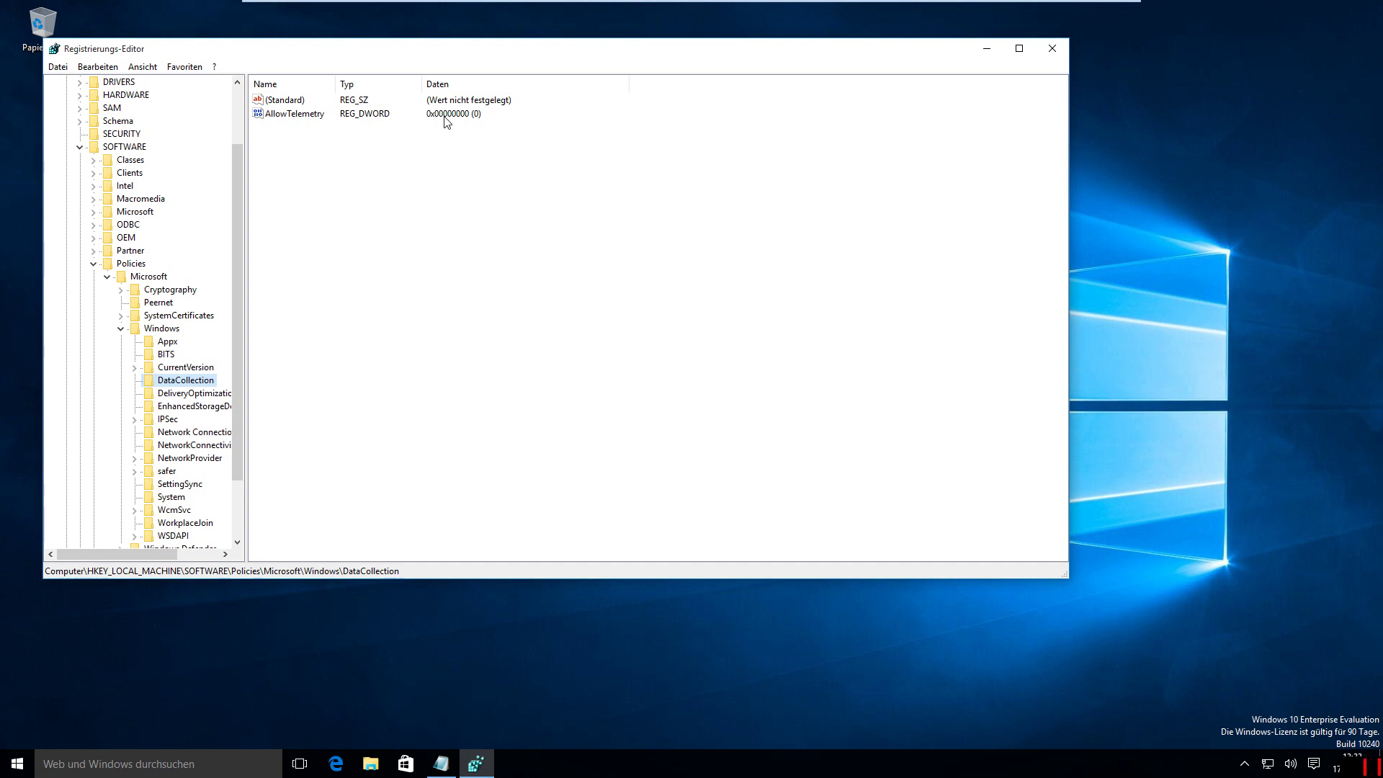
Add a new DWORD-Wert (32-Bit) to the DataCollection key and enter Allow Telemetry as its name.
right_click(303, 136)
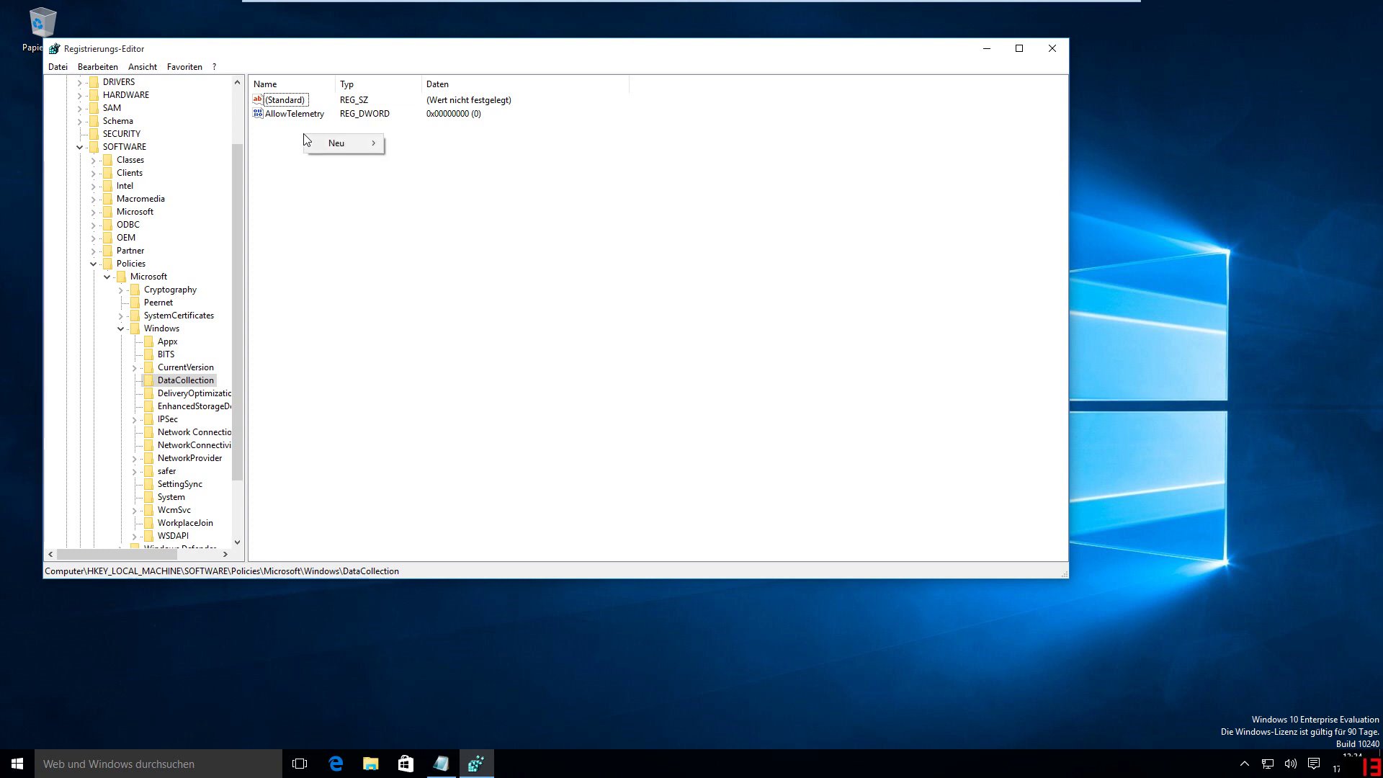
mouse_move(343, 141)
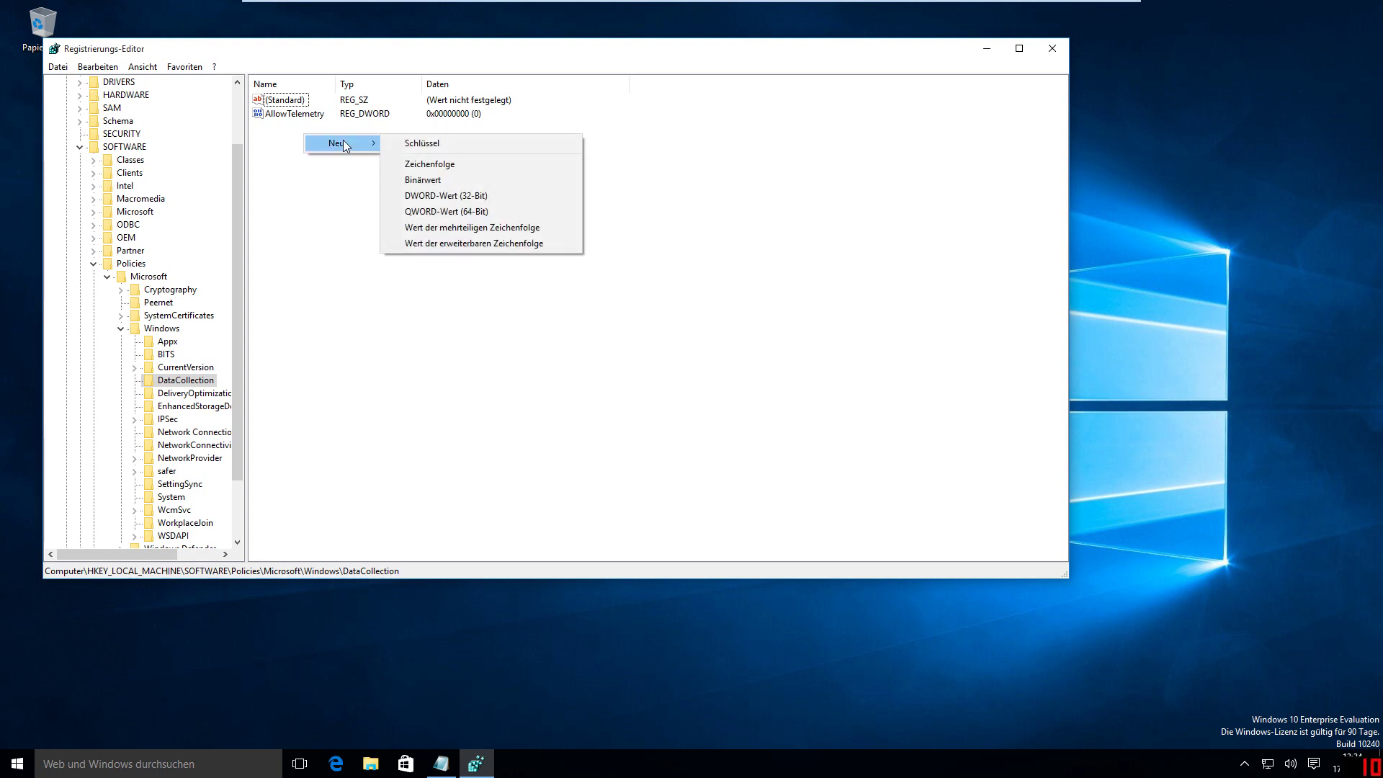
click(499, 195)
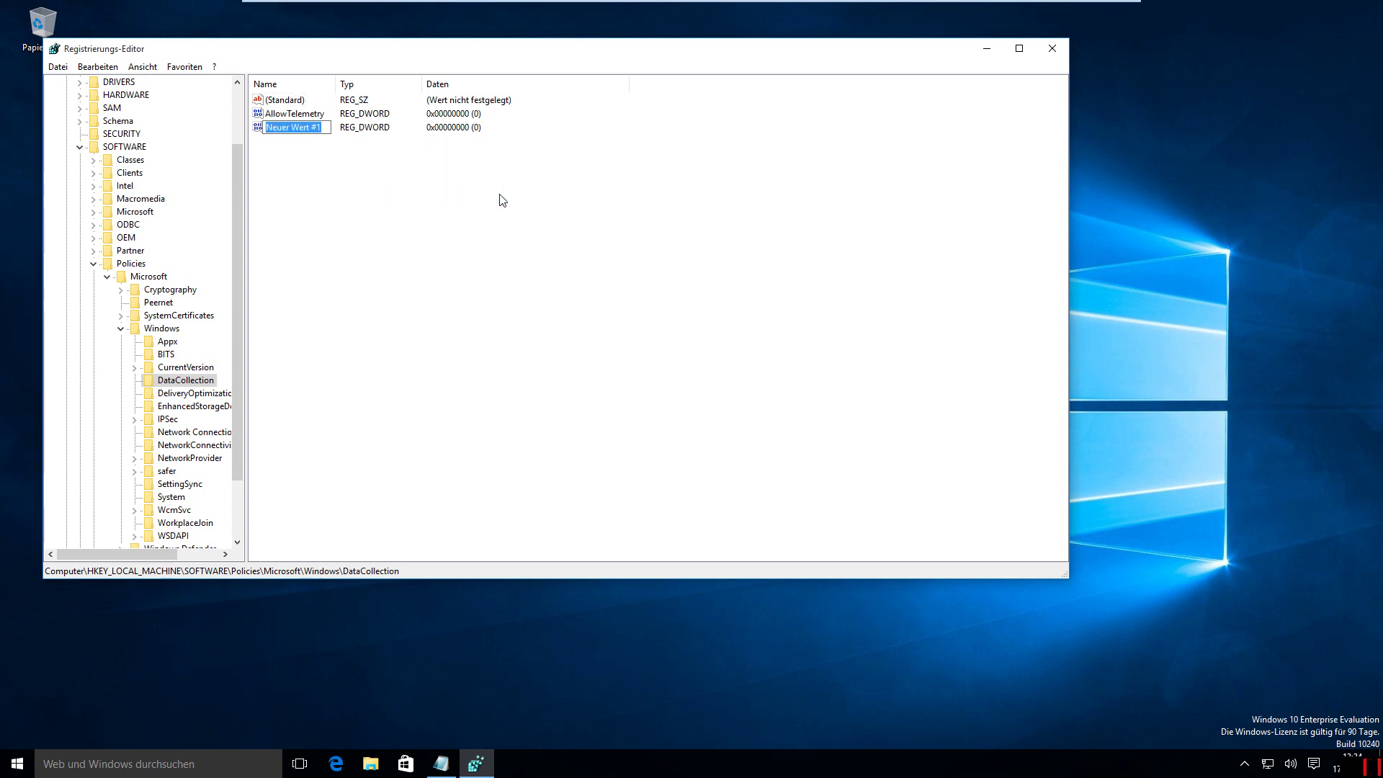
text(Allow Teleme)
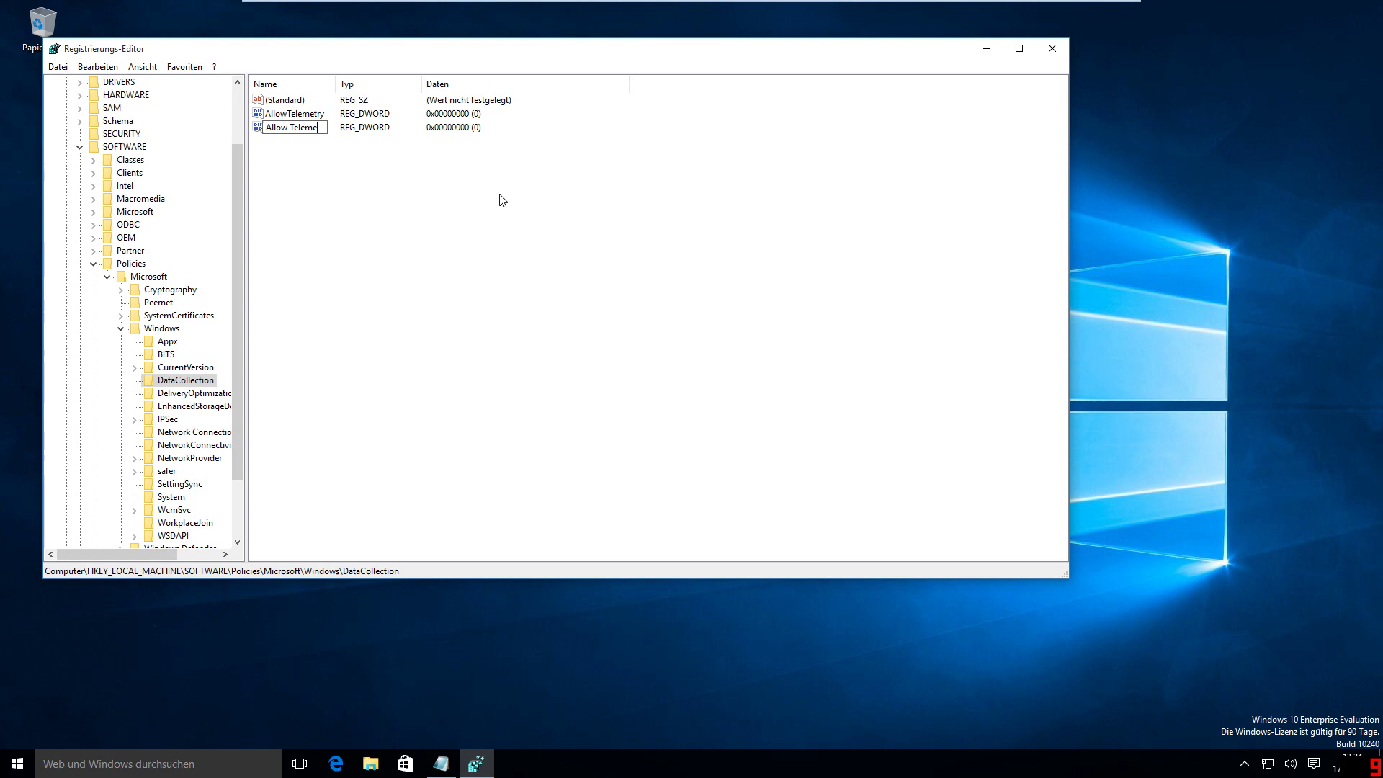
text(try)
Clear the name entered for the additional DWORD value and delete that value from the DataCollection key.
key(BackSpace)
click(331, 130)
key(BackSpace)
key(BackSpace)
key(BackSpace)
key(BackSpace)
key(BackSpace)
key(BackSpace)
key(BackSpace)
key(BackSpace)
key(BackSpace)
key(BackSpace)
key(BackSpace)
key(BackSpace)
key(BackSpace)
key(BackSpace)
click(297, 155)
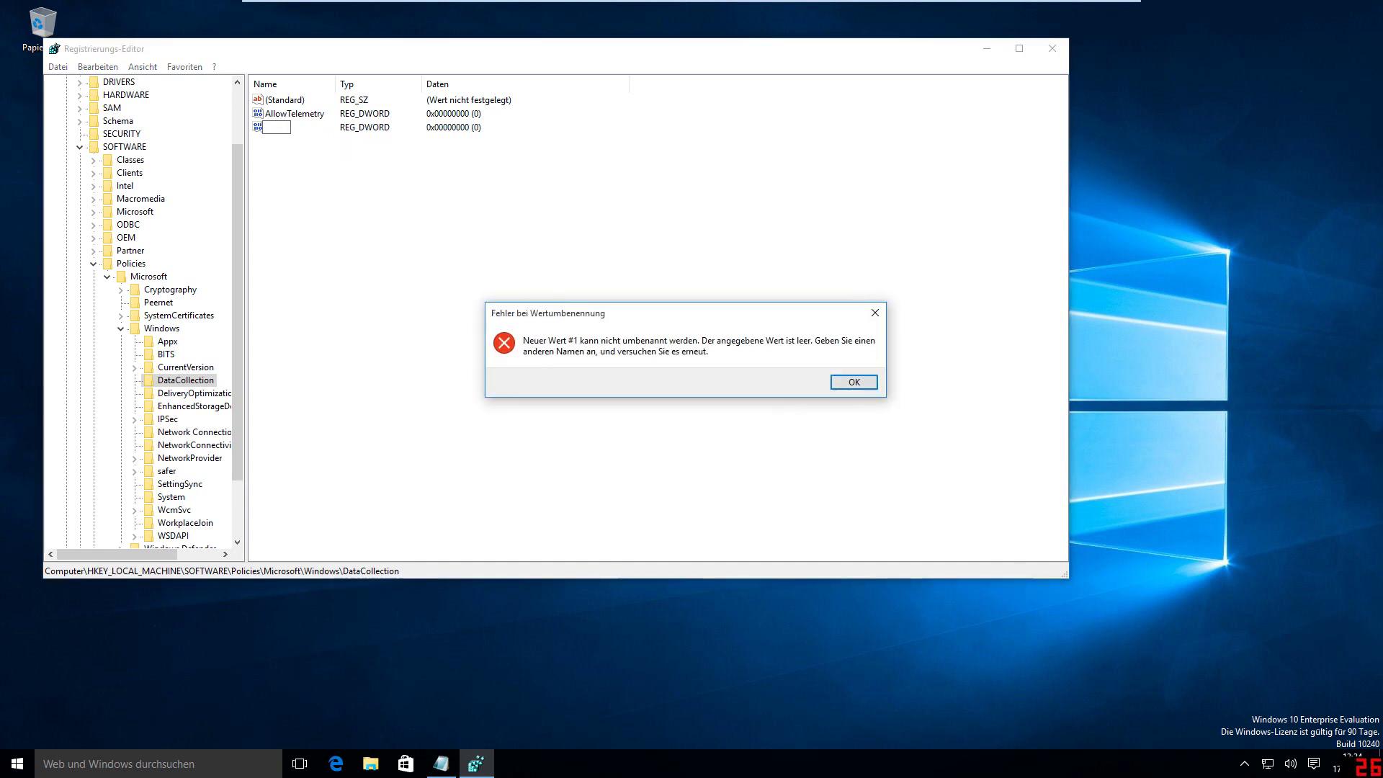
click(840, 381)
key(Delete)
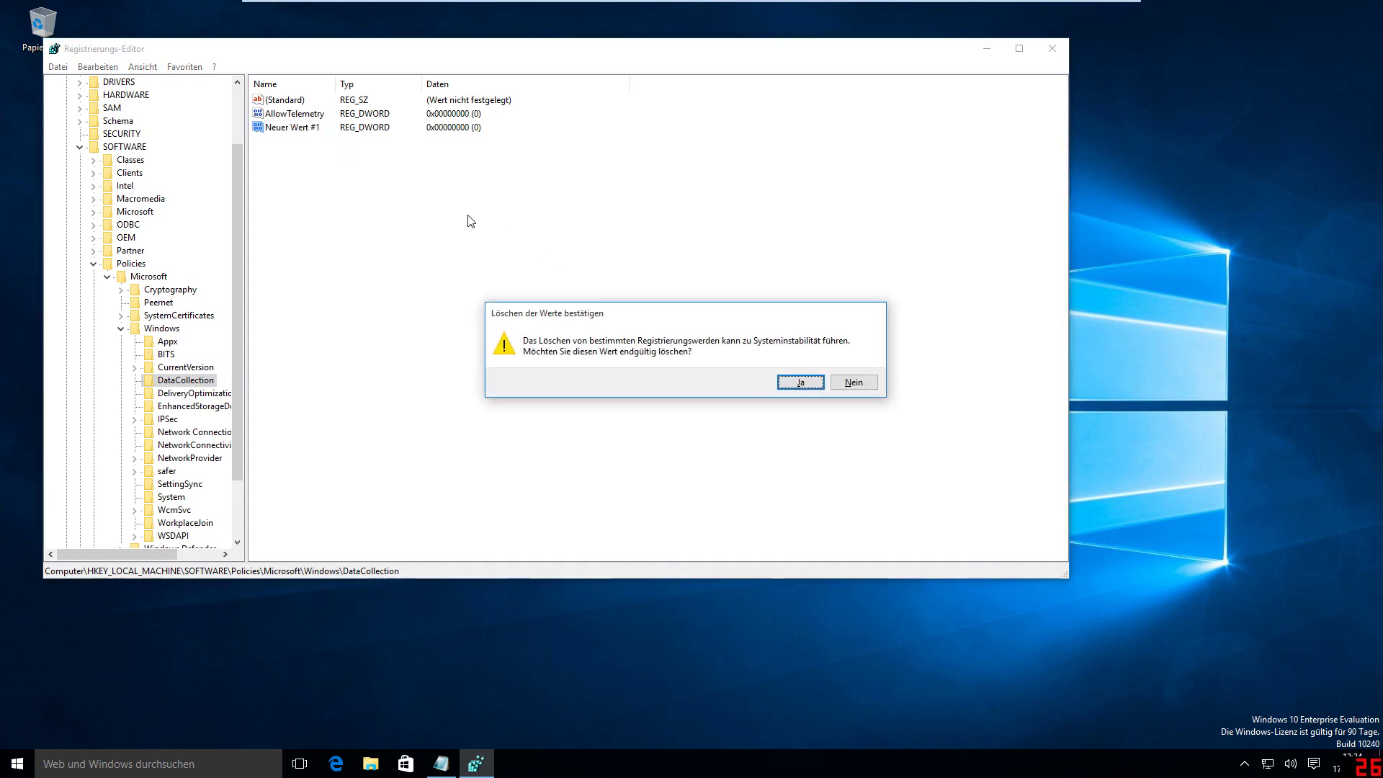
click(798, 383)
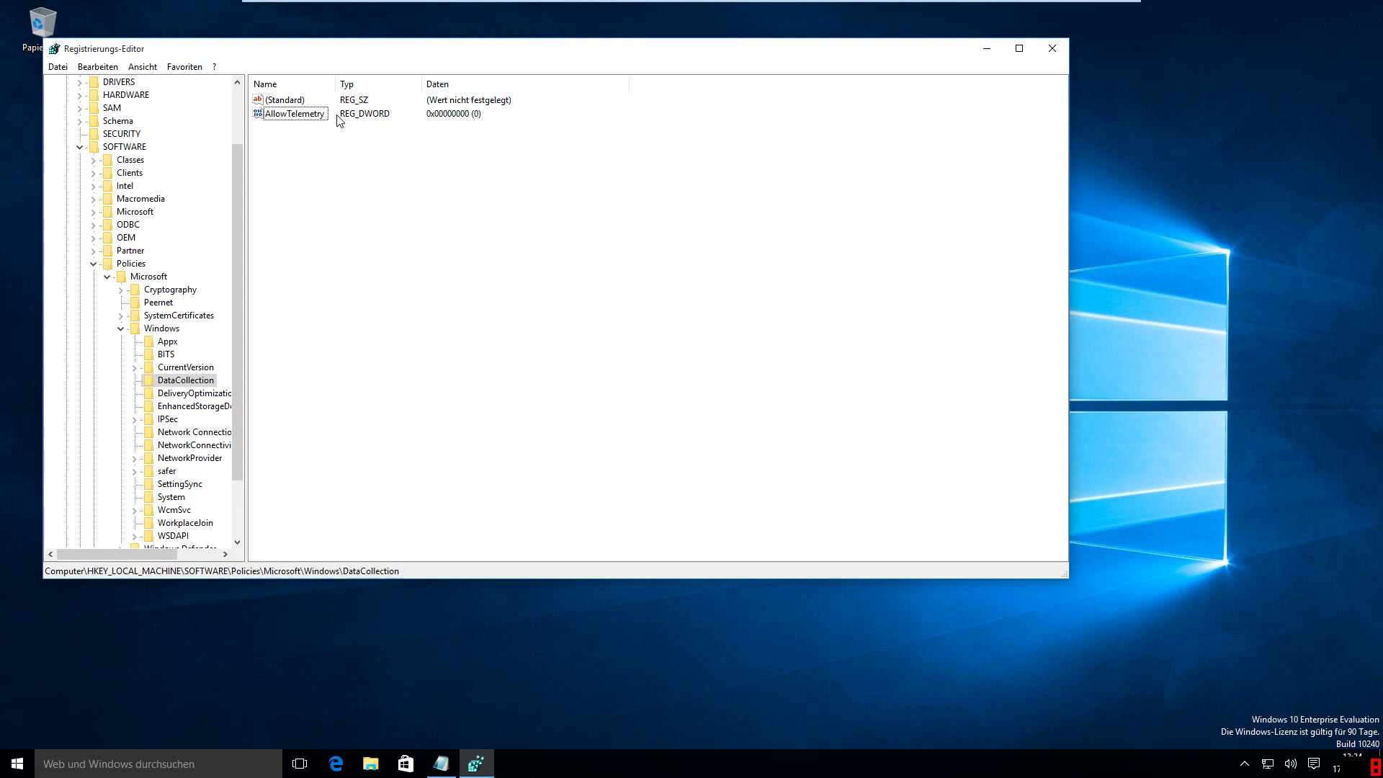
Check the data of the AllowTelemetry value without changing it, and close the Registrierungs-Editor.
click(311, 116)
double_click(311, 115)
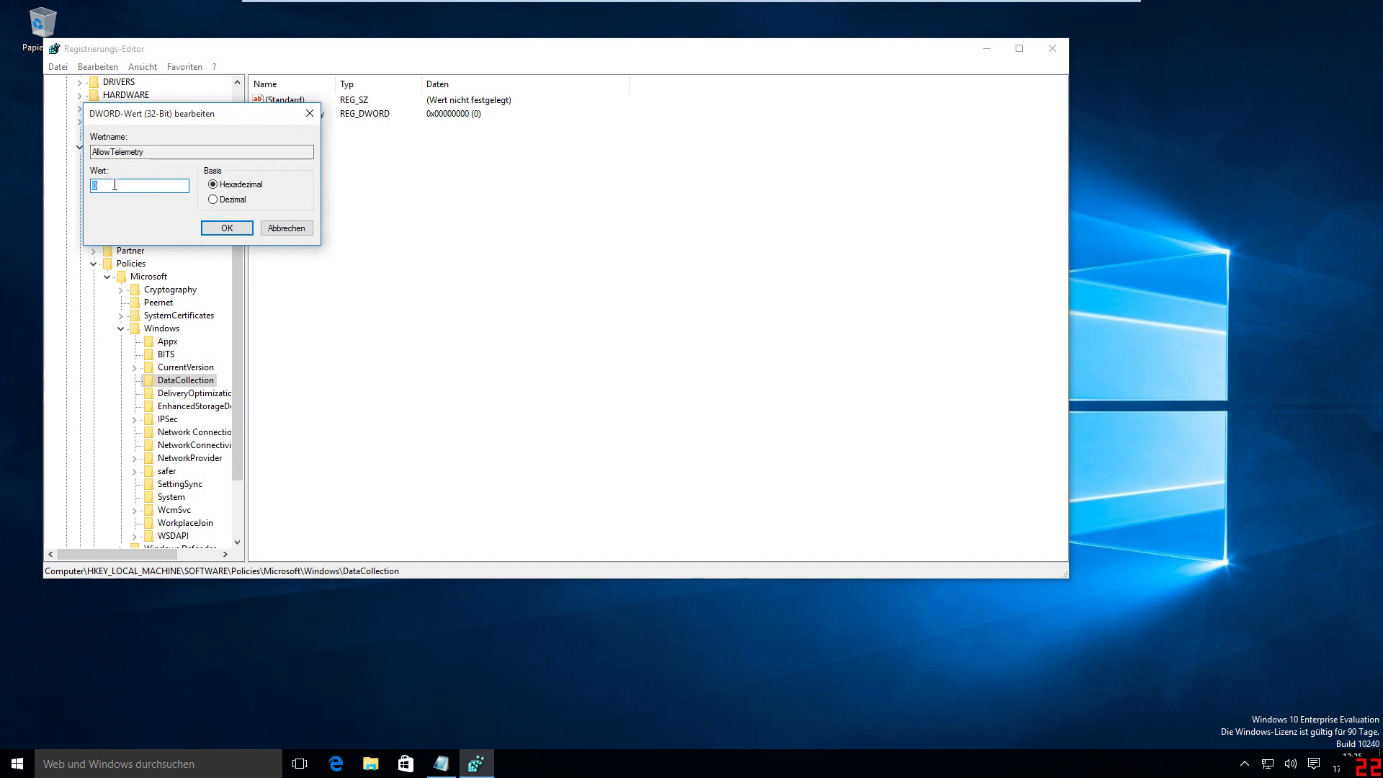
click(227, 228)
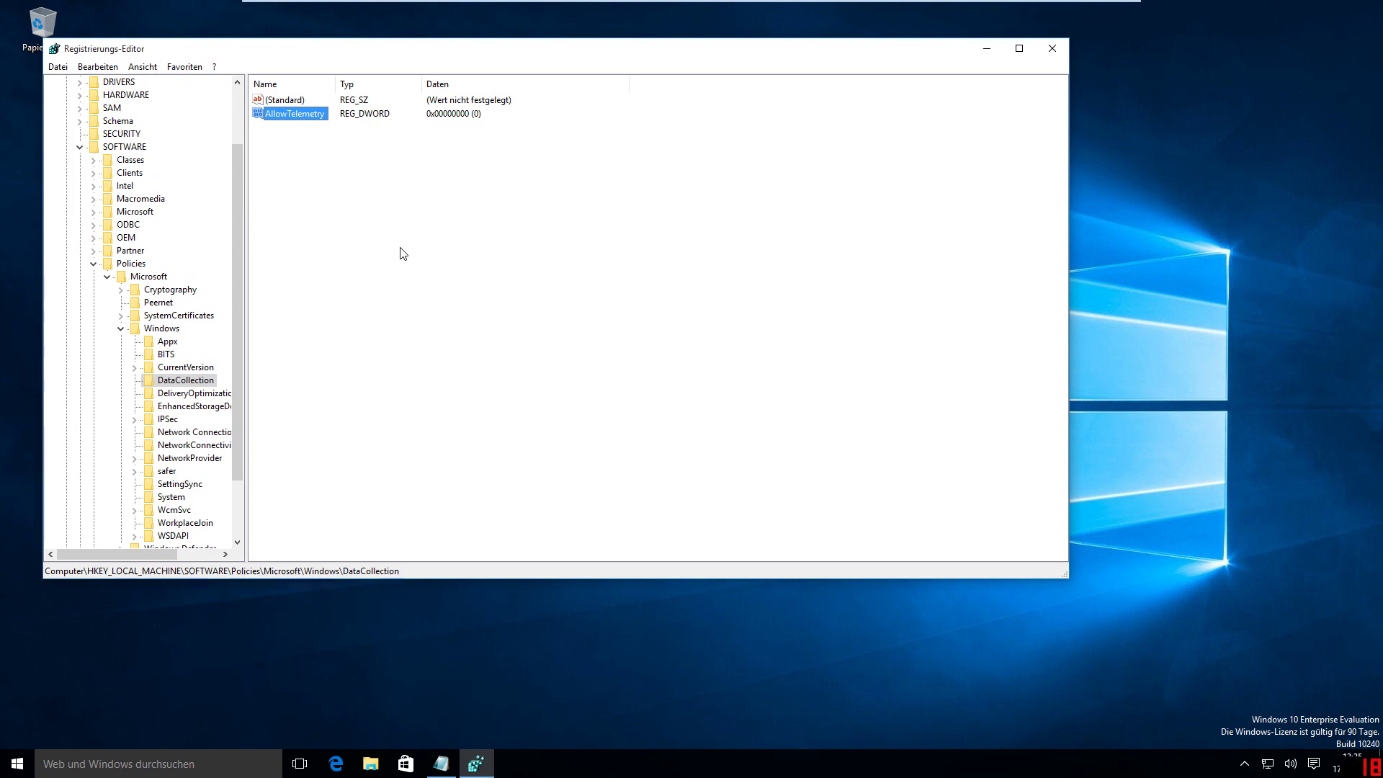
click(1052, 48)
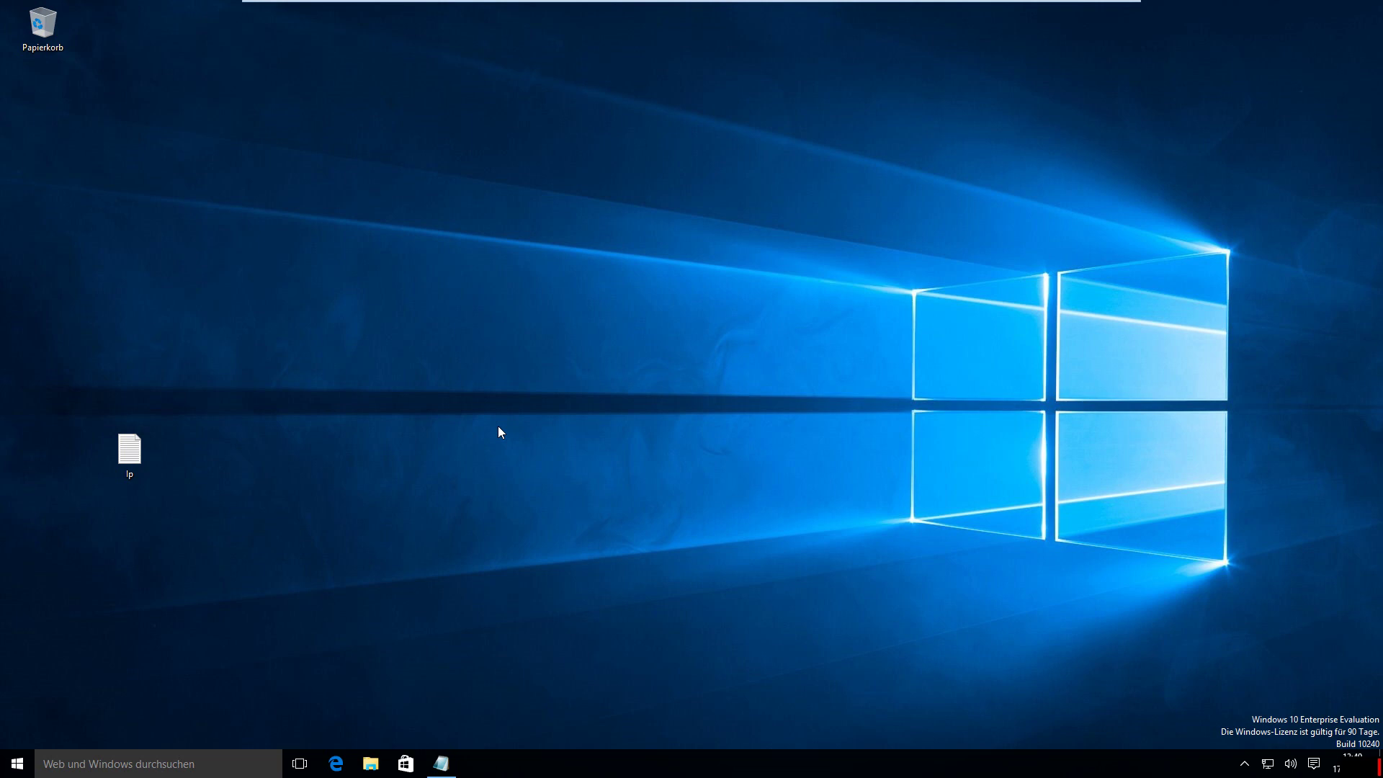
Search Windows for eingabe and start the Eingabeaufforderung as administrator, allowing it to make changes to the PC.
click(138, 765)
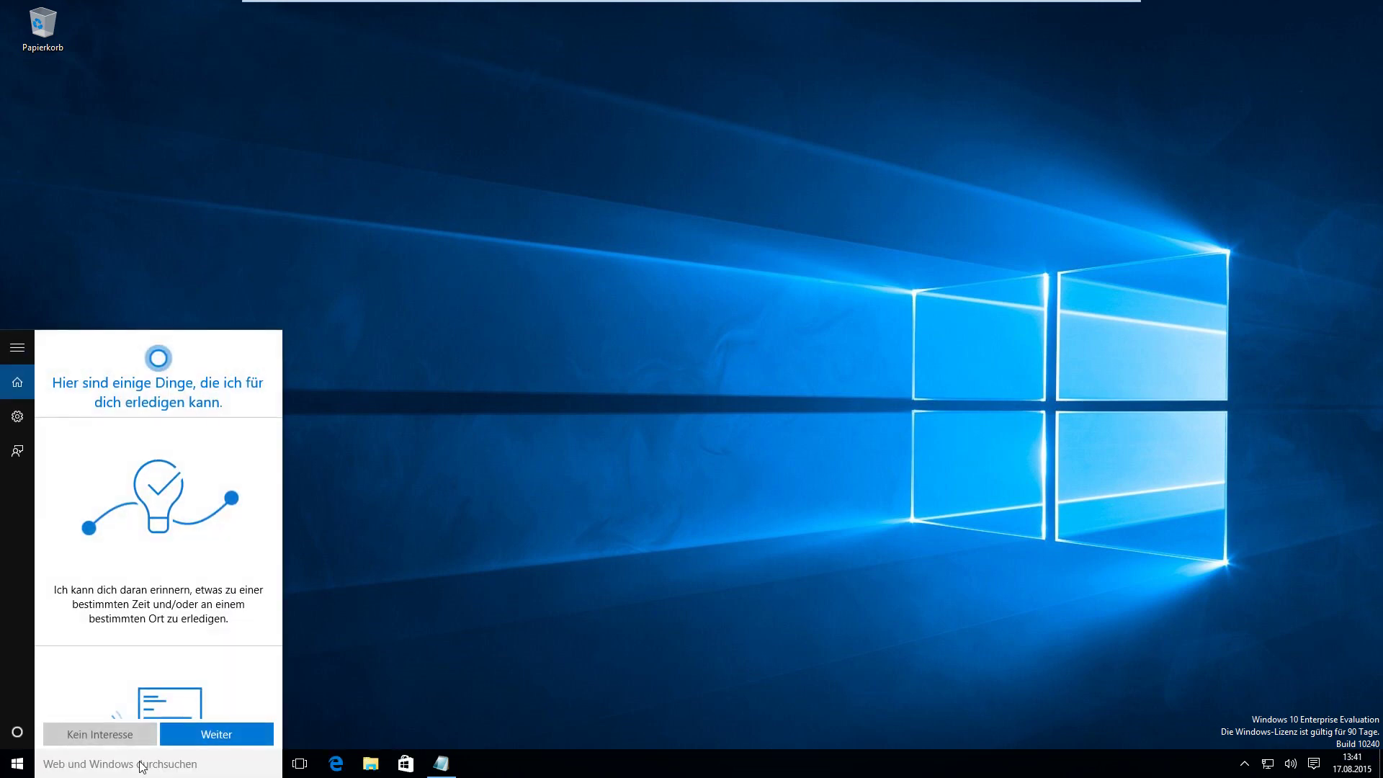
text(eing)
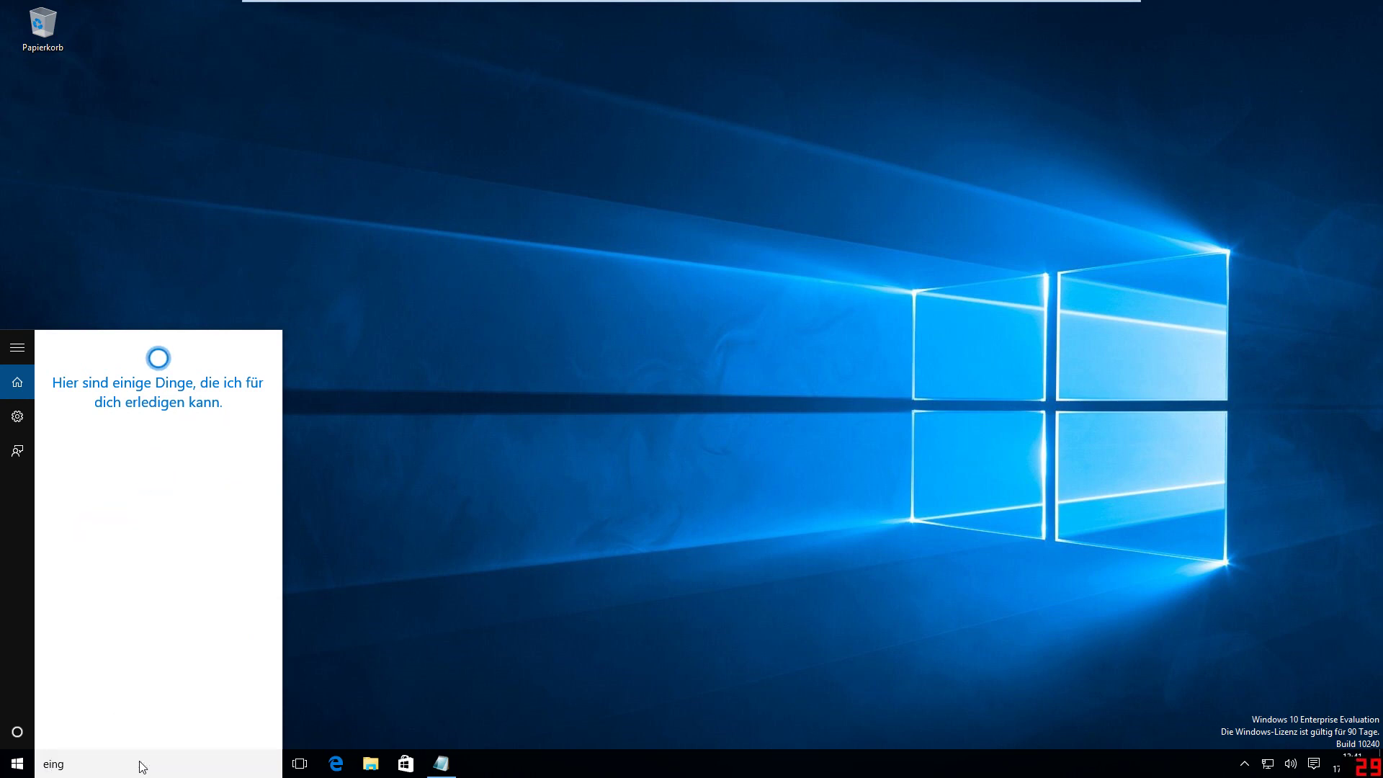
text(abe)
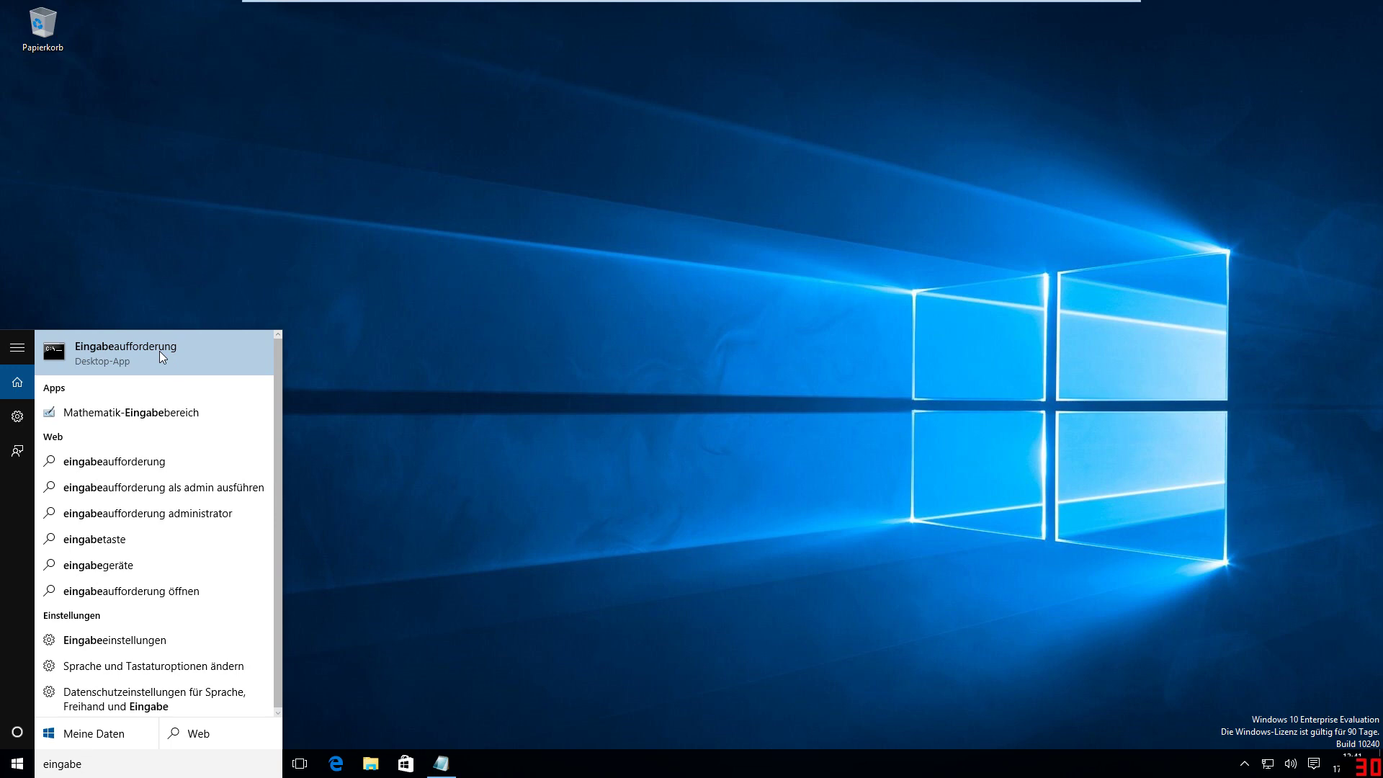
right_click(158, 351)
click(209, 366)
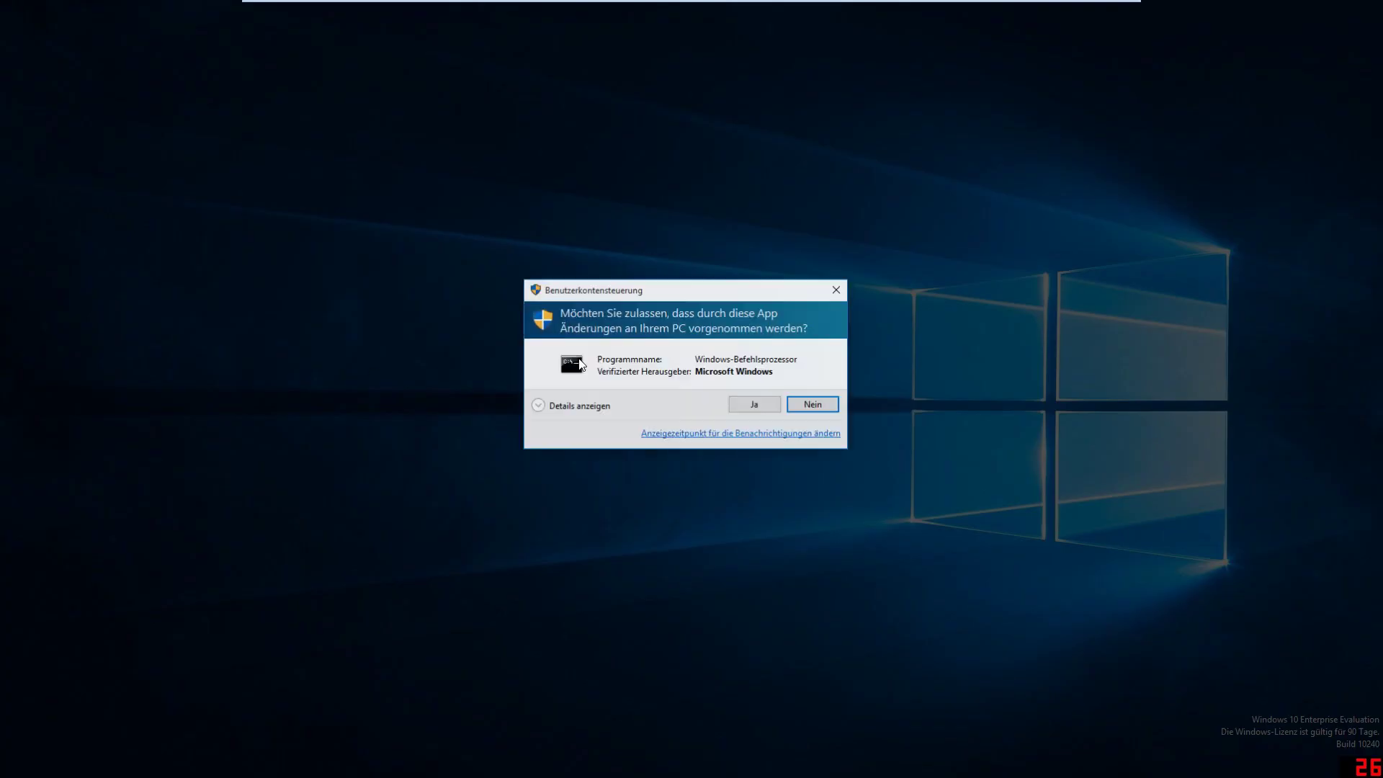
click(749, 403)
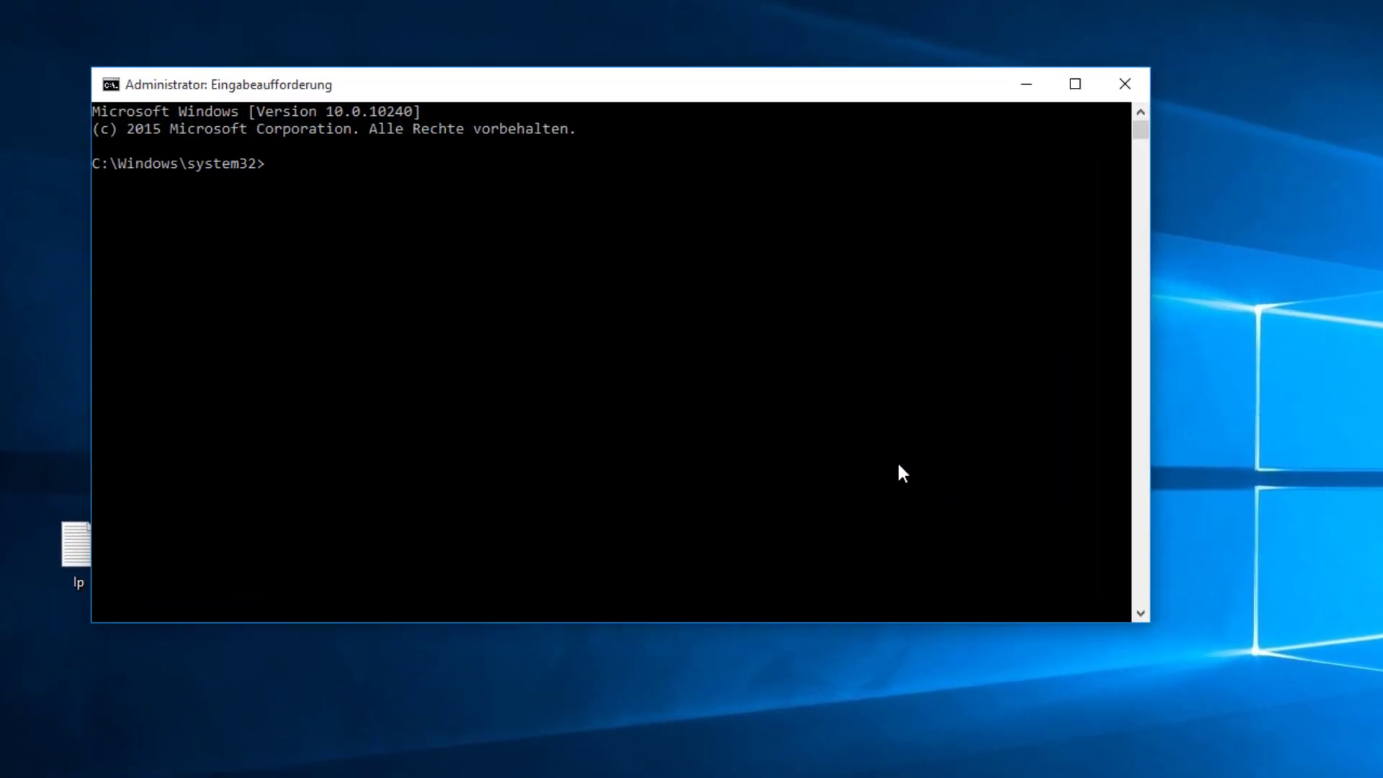
Change to the drivers folder and its etc subfolder in the Eingabeaufforderung, and list the contents with dir.
click(710, 440)
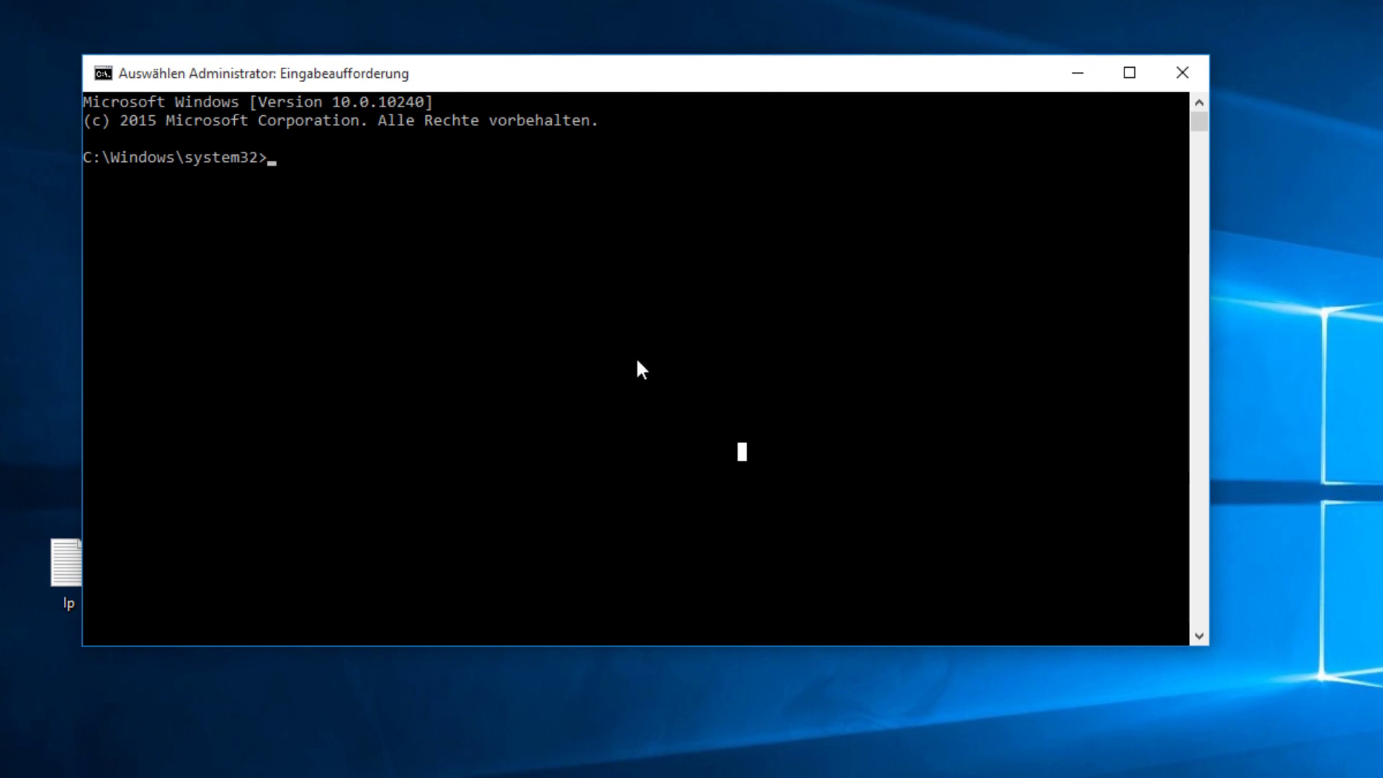
text(cd drivers)
key(Return)
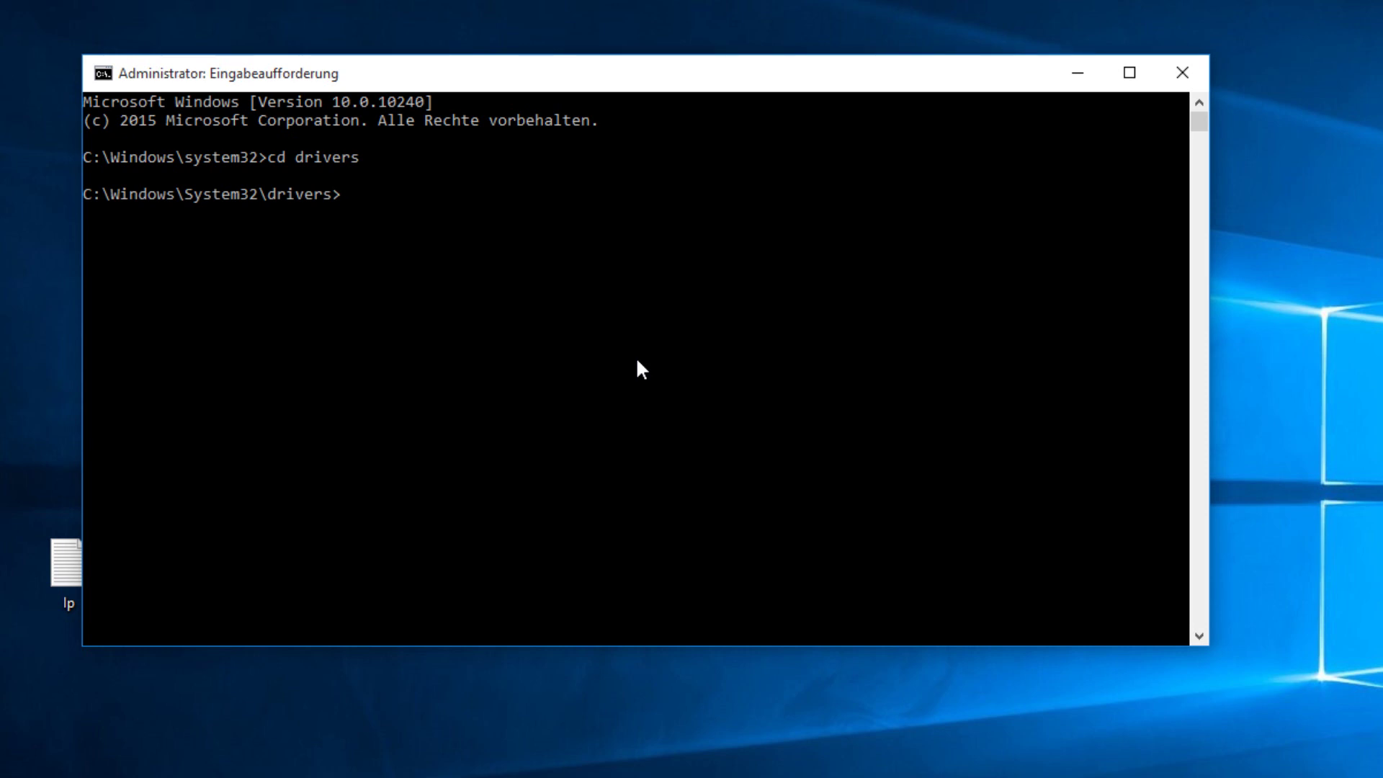
text(cd etc)
key(Return)
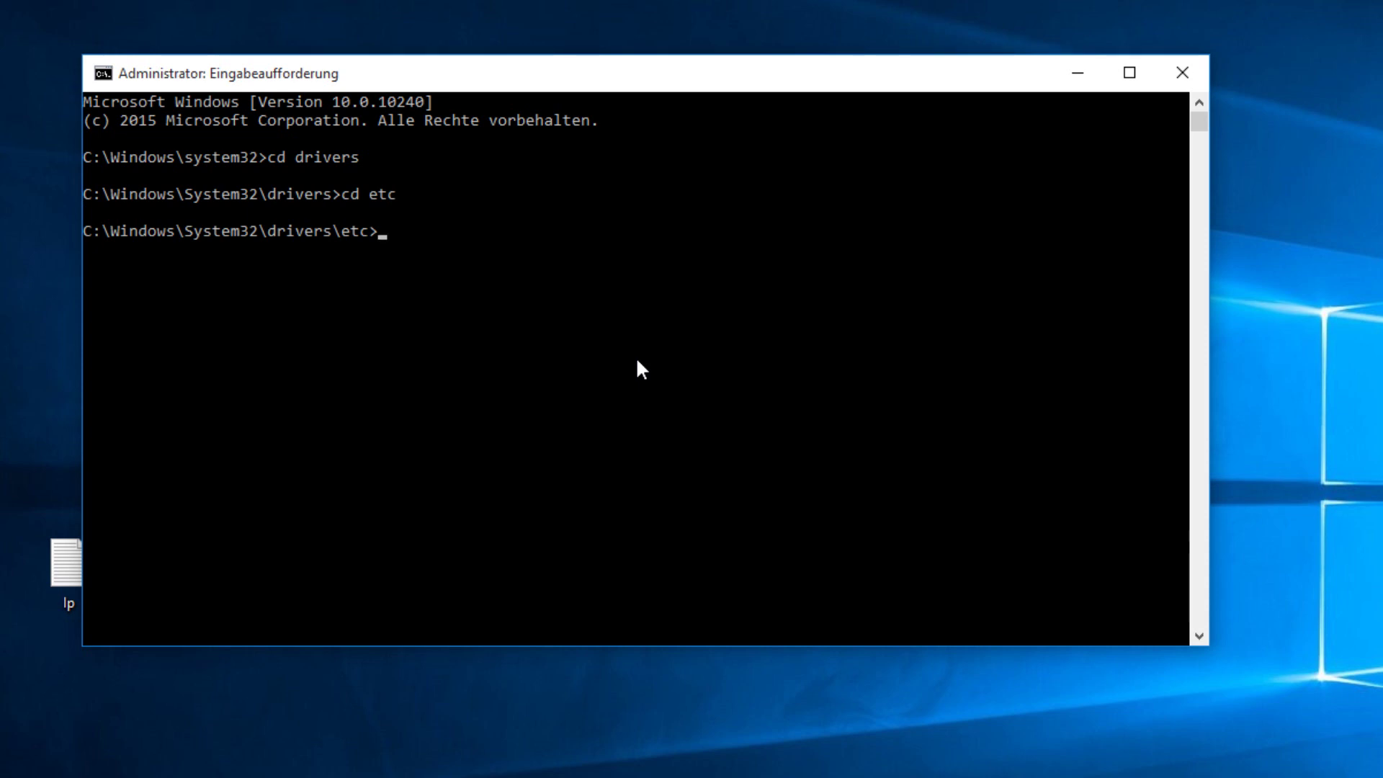
text(dir)
key(Return)
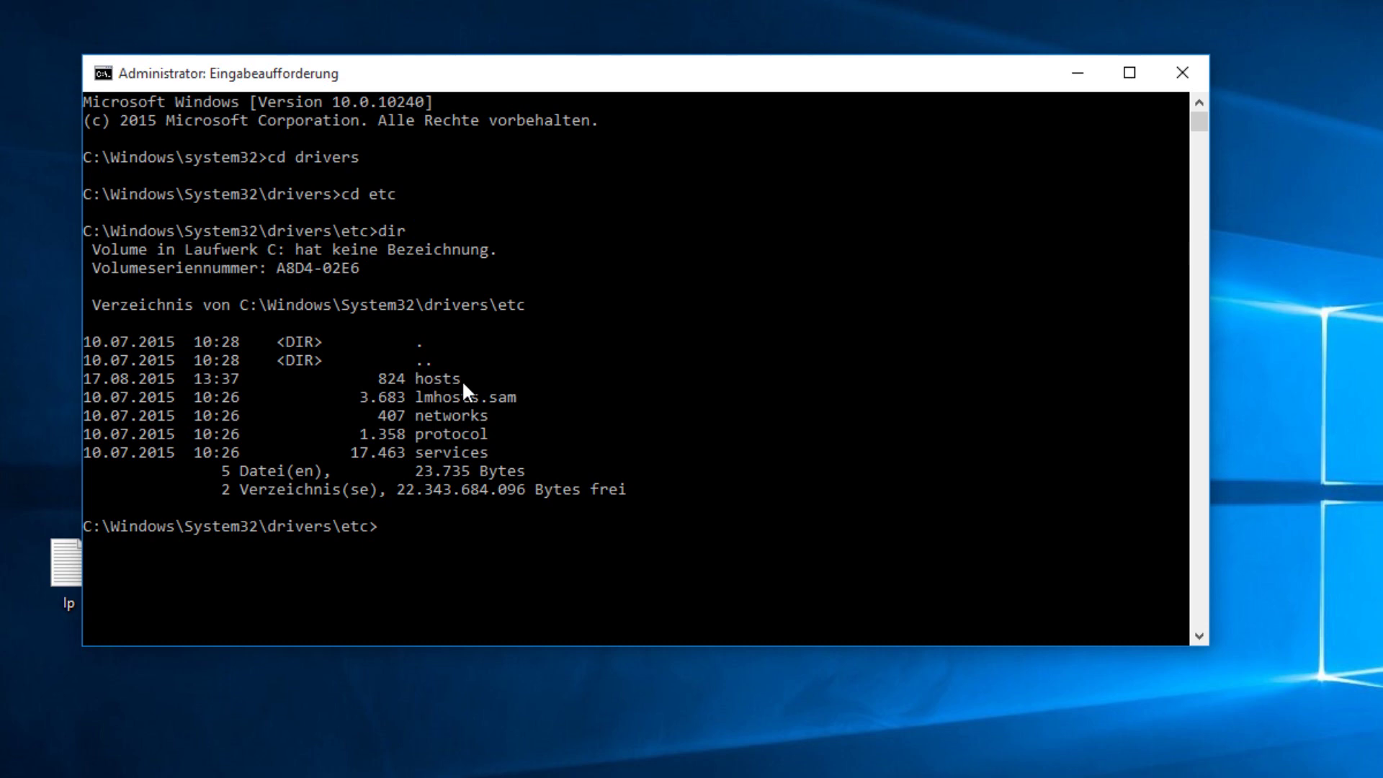
Open the hosts file with notepad from the command prompt and place the cursor on the empty line at its end.
text(notepad hosts)
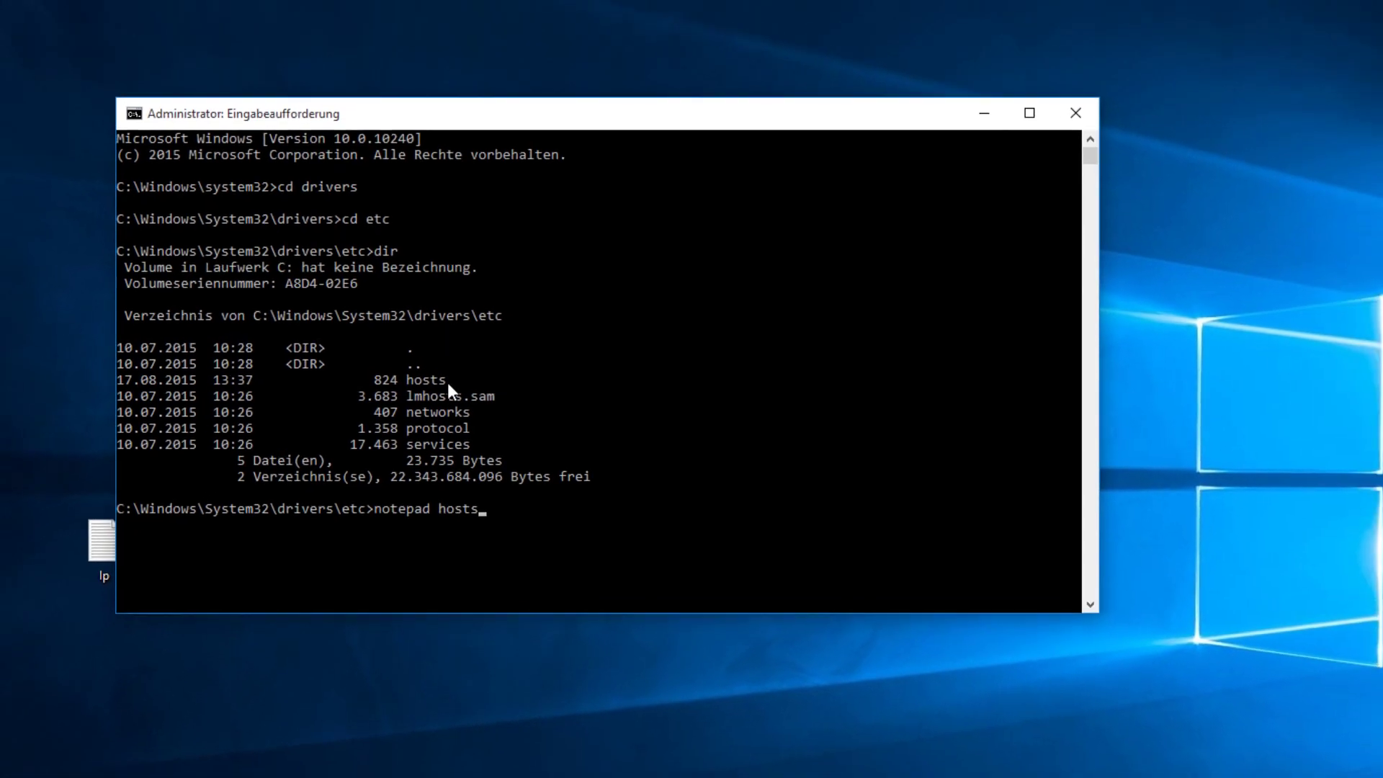
key(Return)
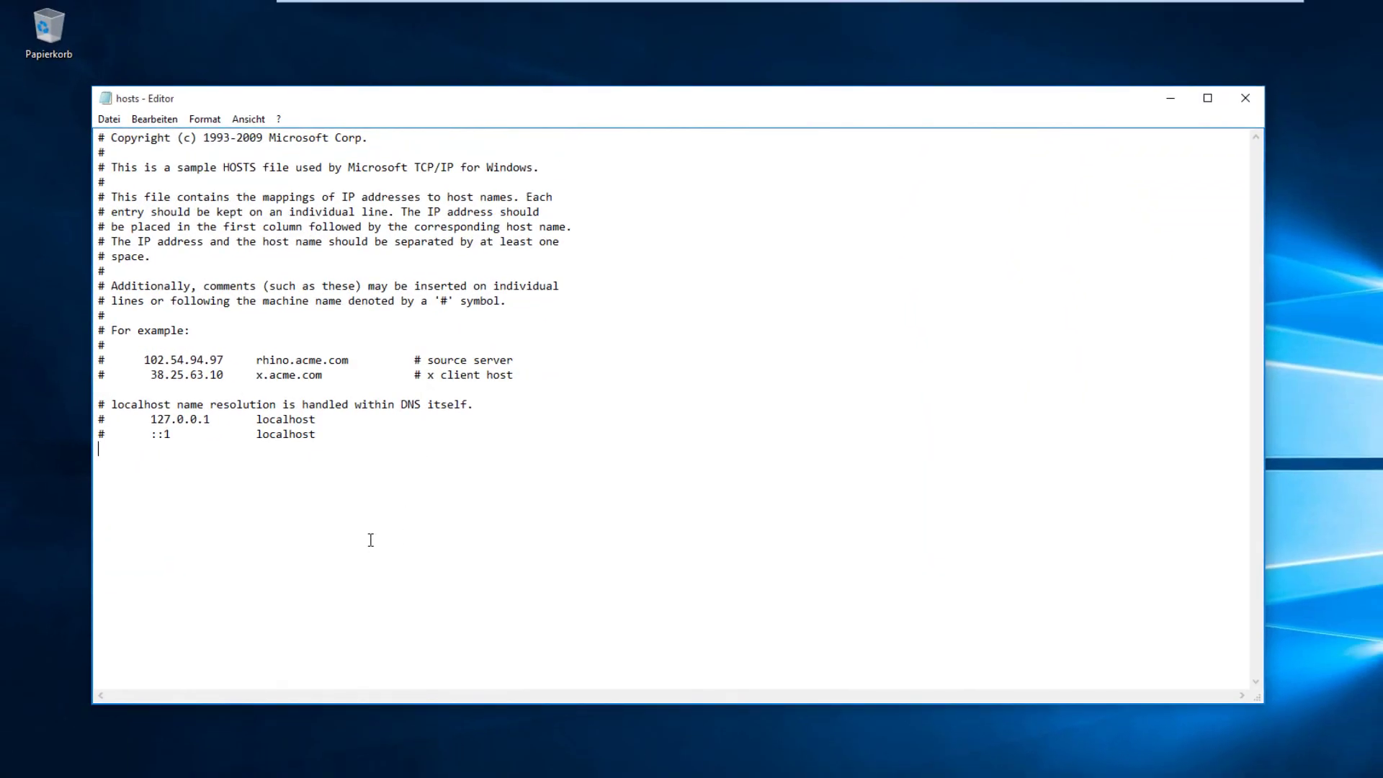
key(ctrl+End)
click(420, 485)
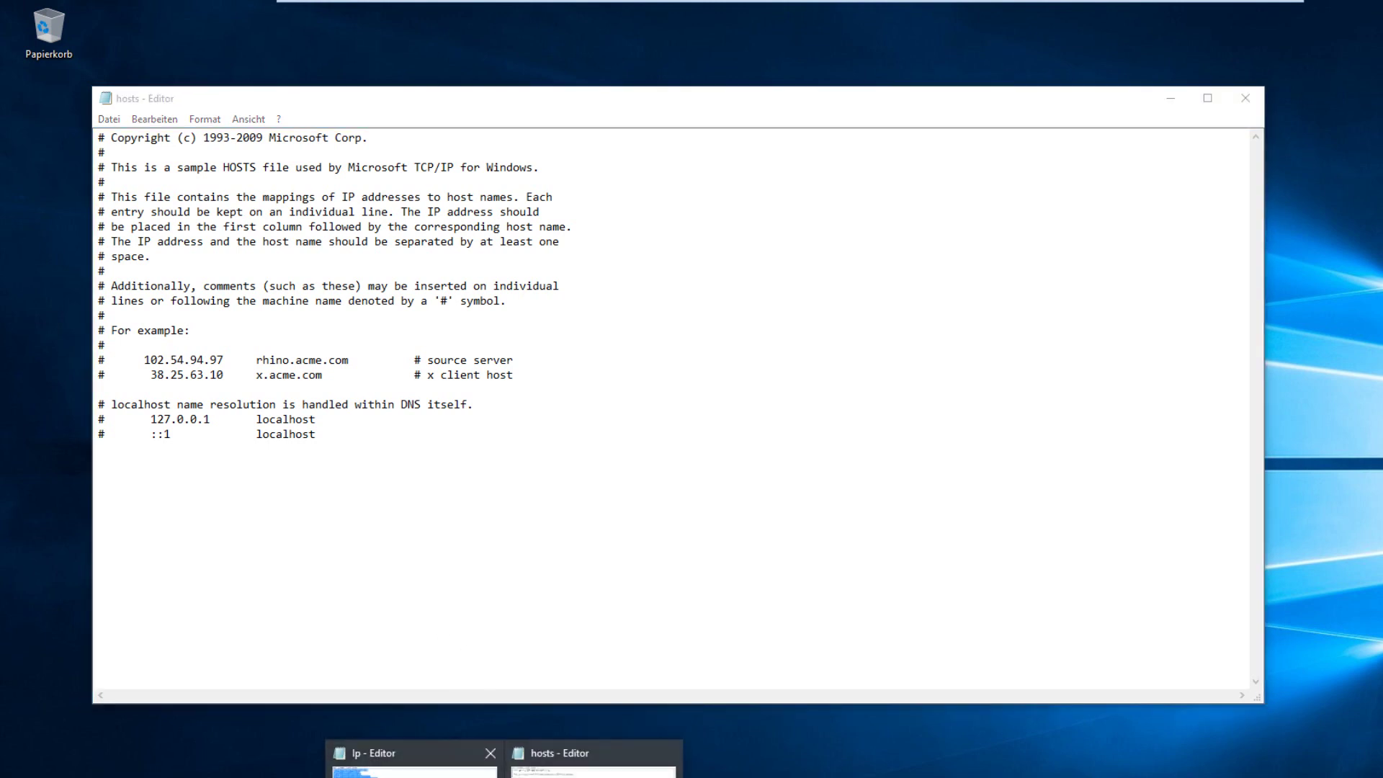
Switch to the Ip text file and copy its selected list of 127.0.0.1 telemetry host entries.
click(594, 761)
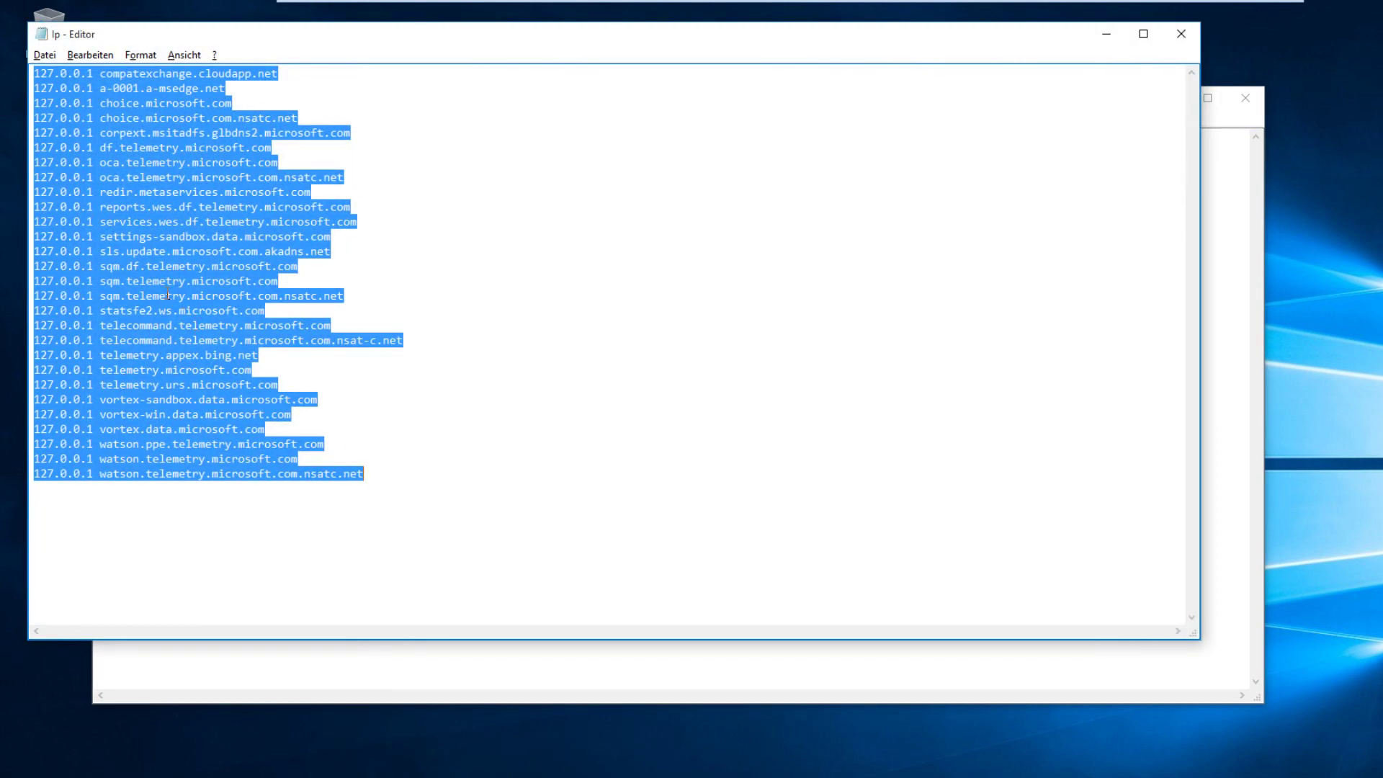
right_click(168, 310)
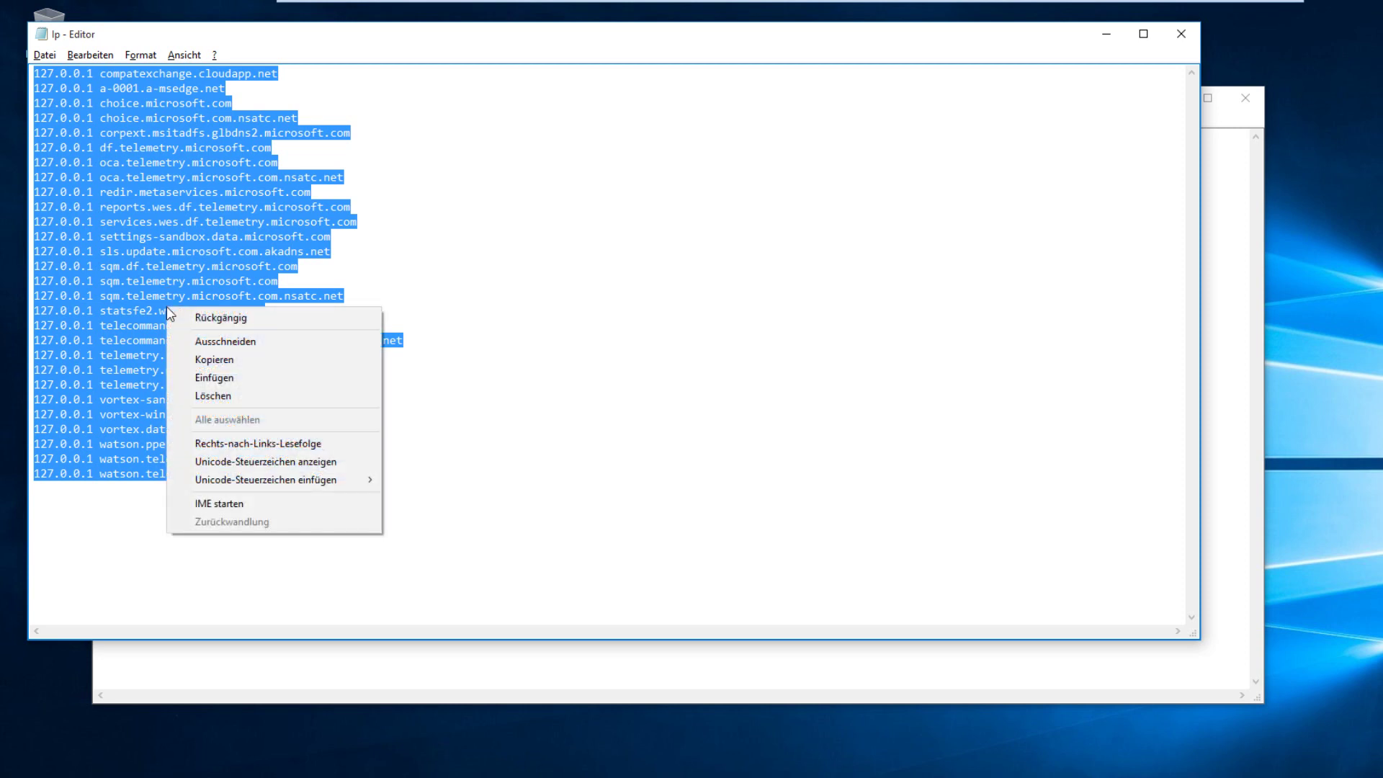
click(261, 361)
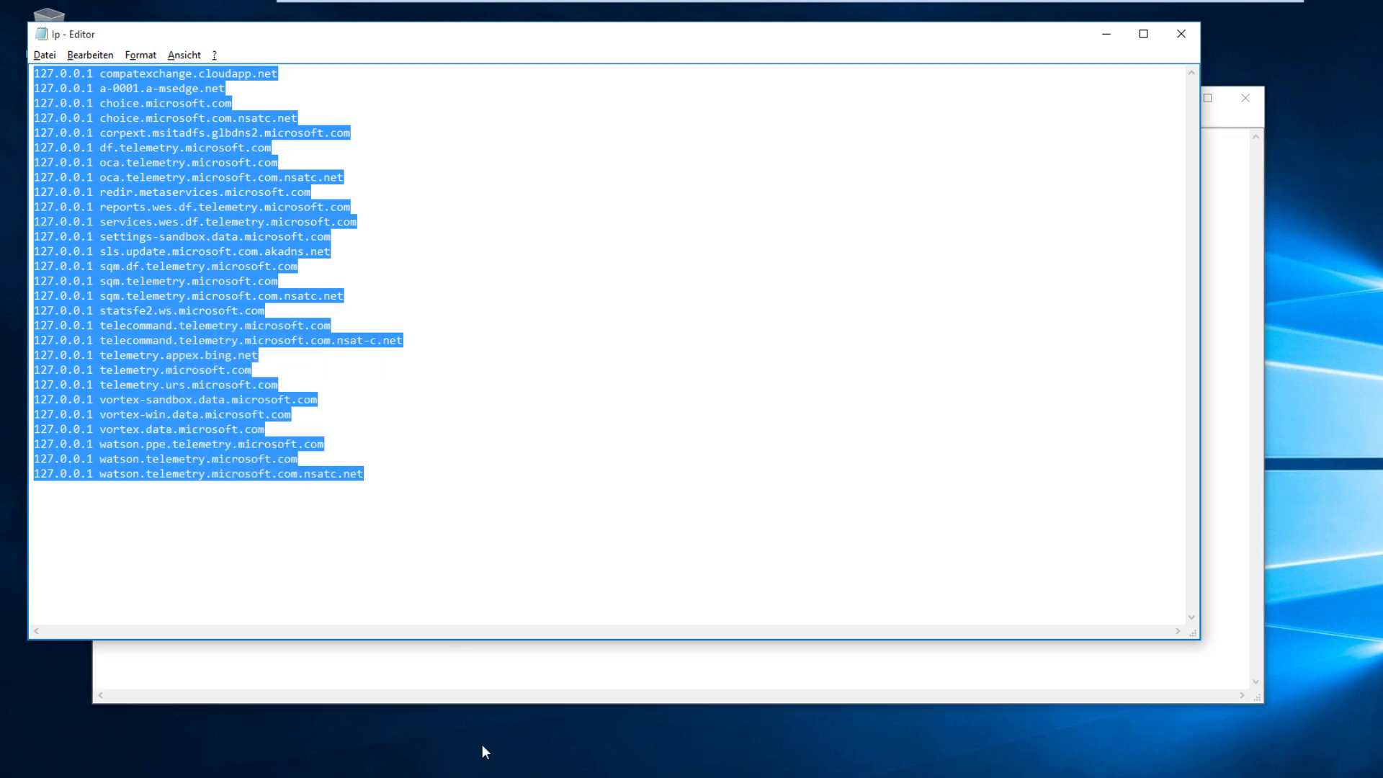
Paste the copied 127.0.0.1 telemetry entries at the end of the hosts file and save it.
key(alt+Tab)
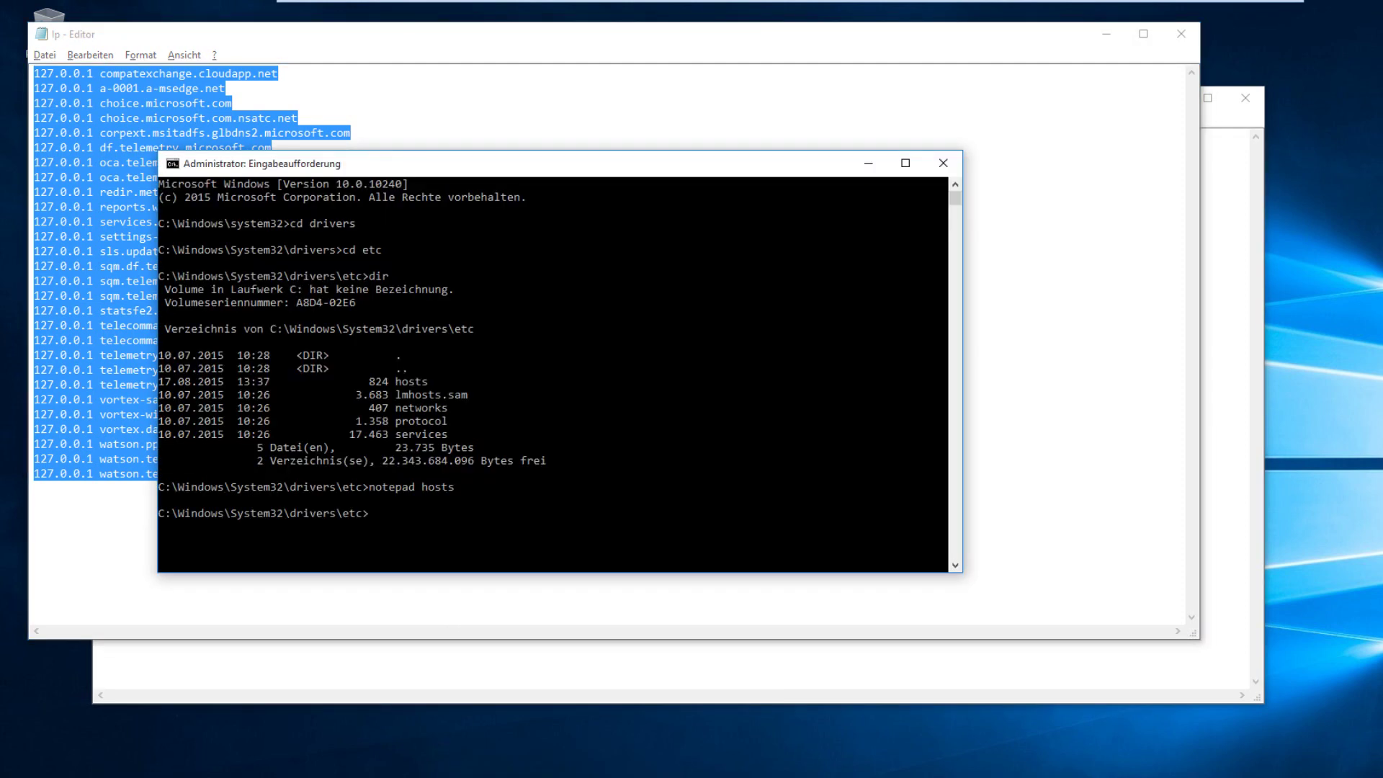
mouse_move(504, 770)
click(593, 756)
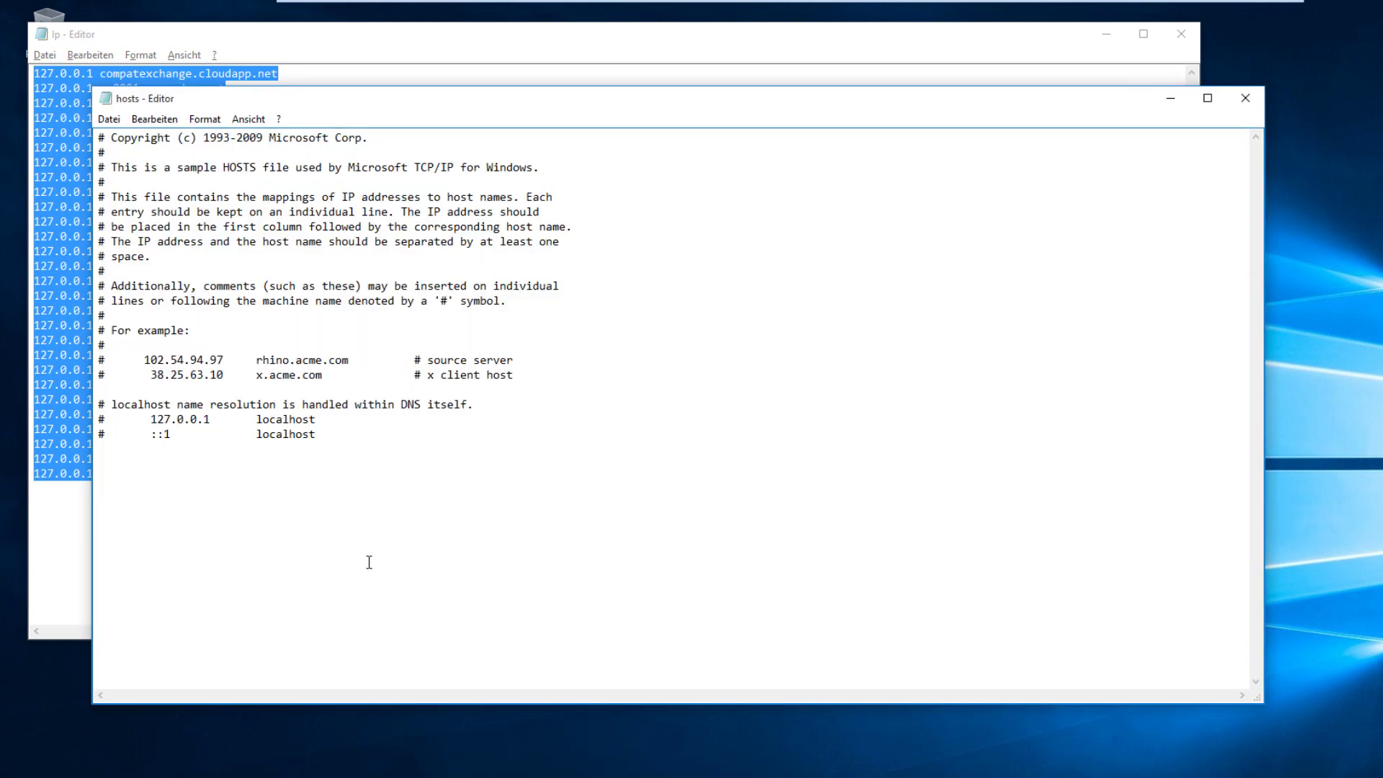
right_click(252, 498)
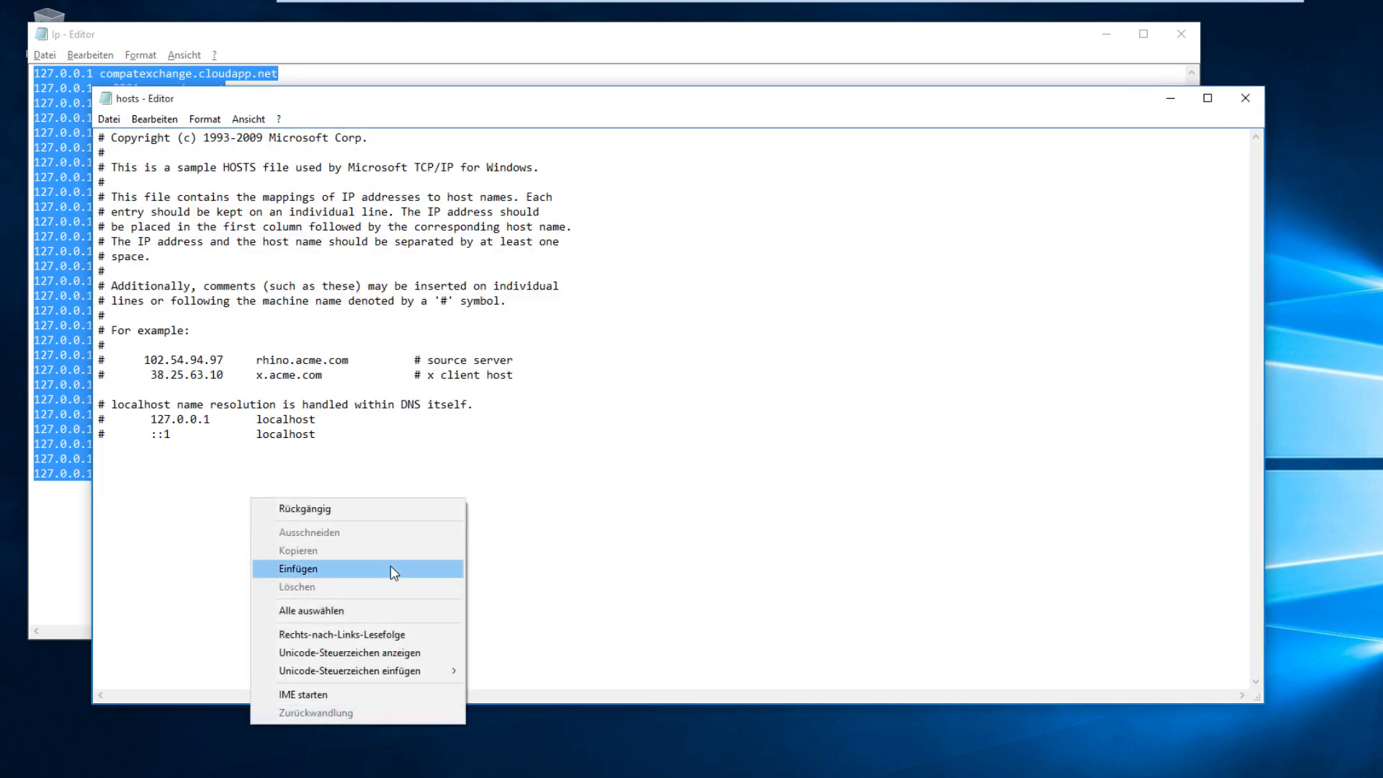
click(391, 565)
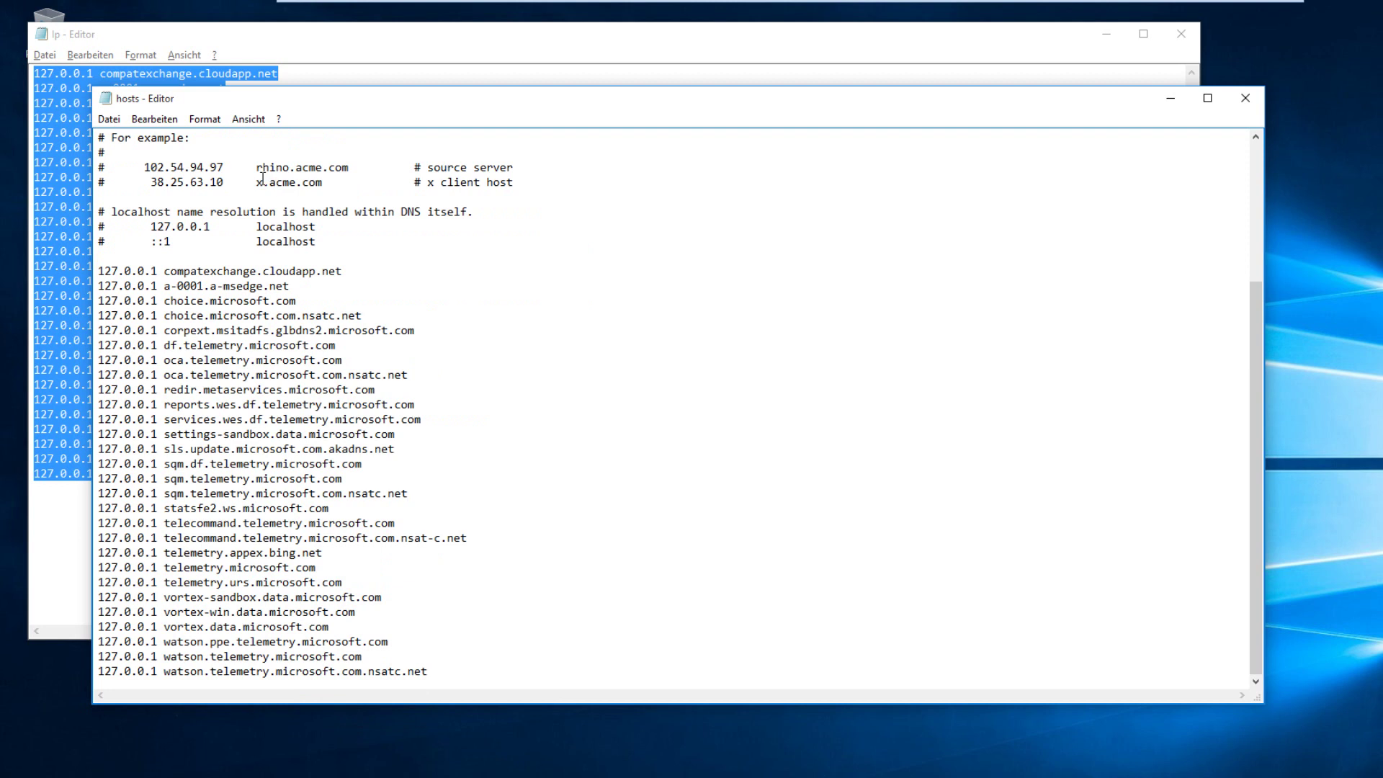
click(109, 119)
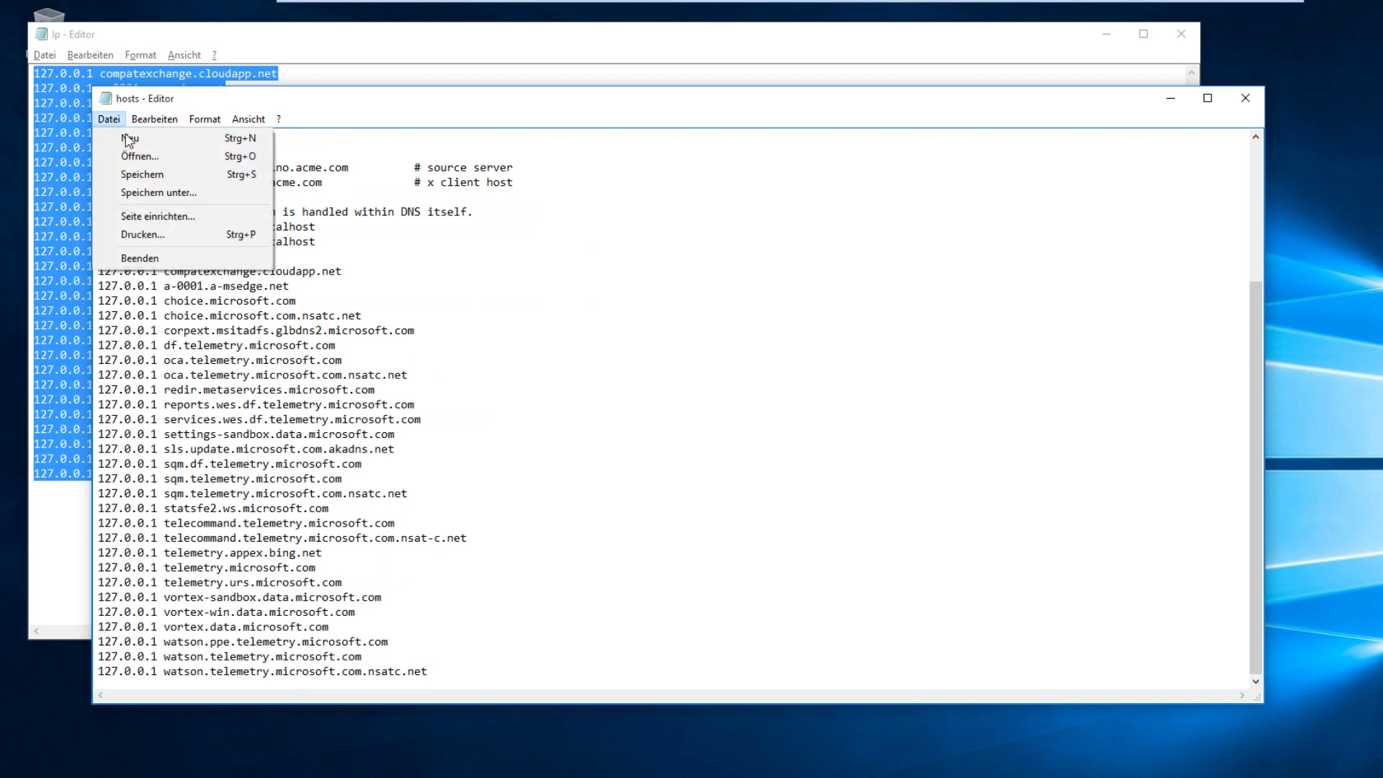
click(190, 177)
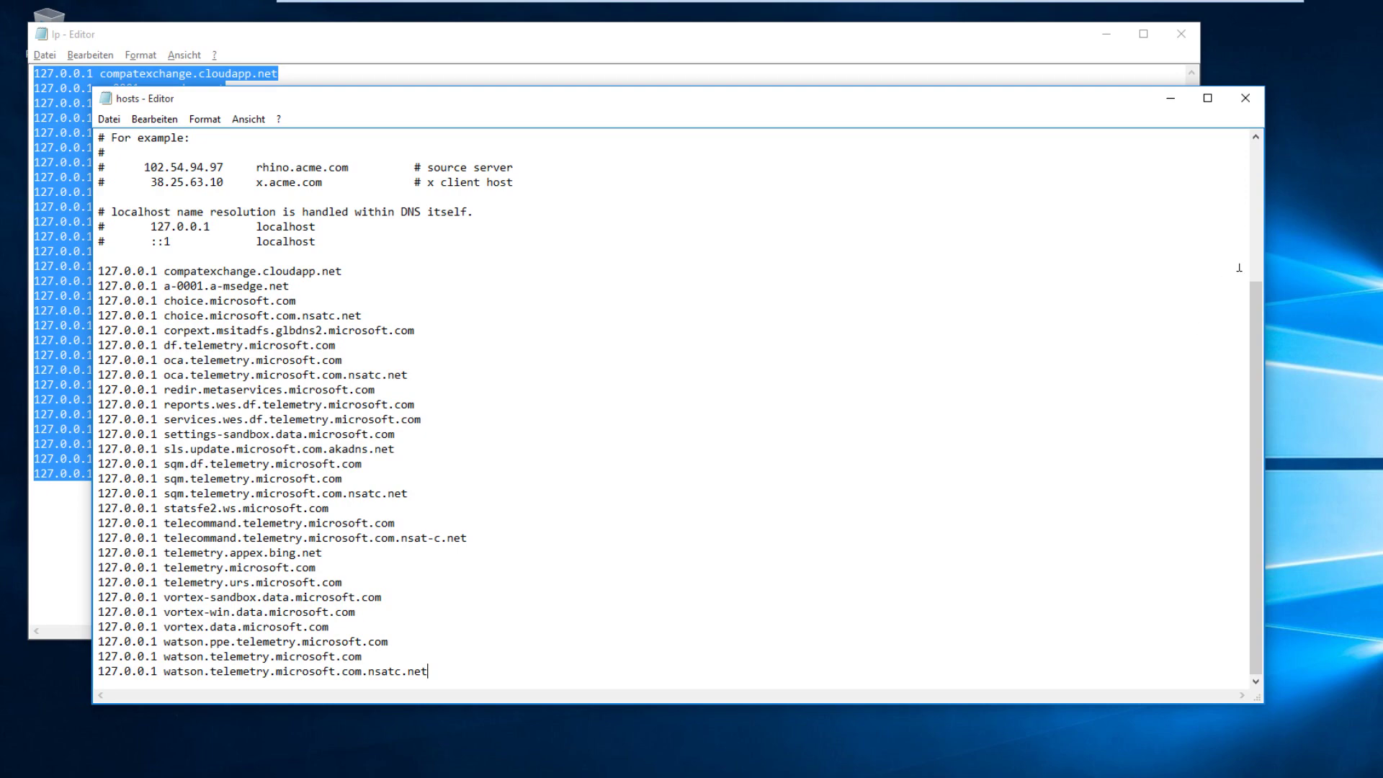
Close the hosts file, the Eingabeaufforderung and the Ip text file, saving the changes to Ip.txt.
click(1245, 100)
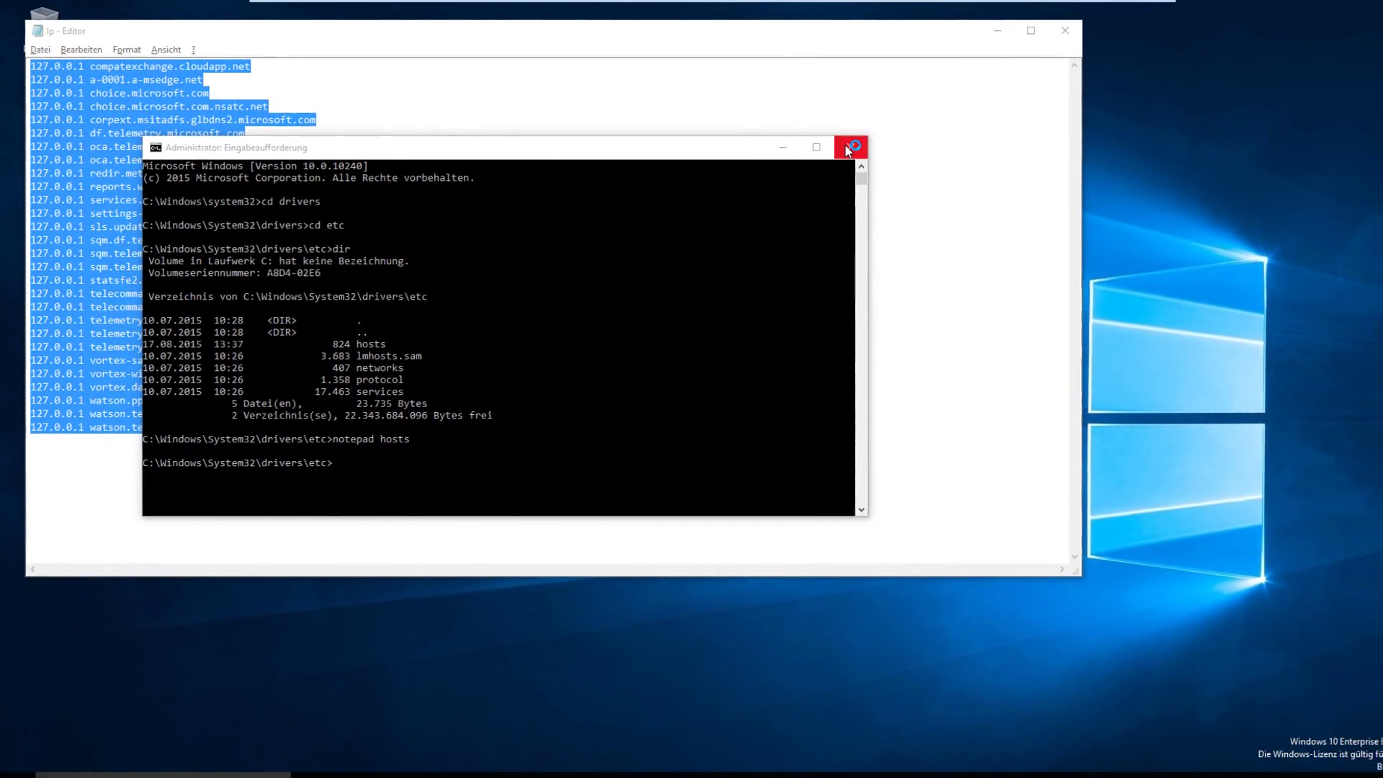
click(872, 150)
click(1035, 30)
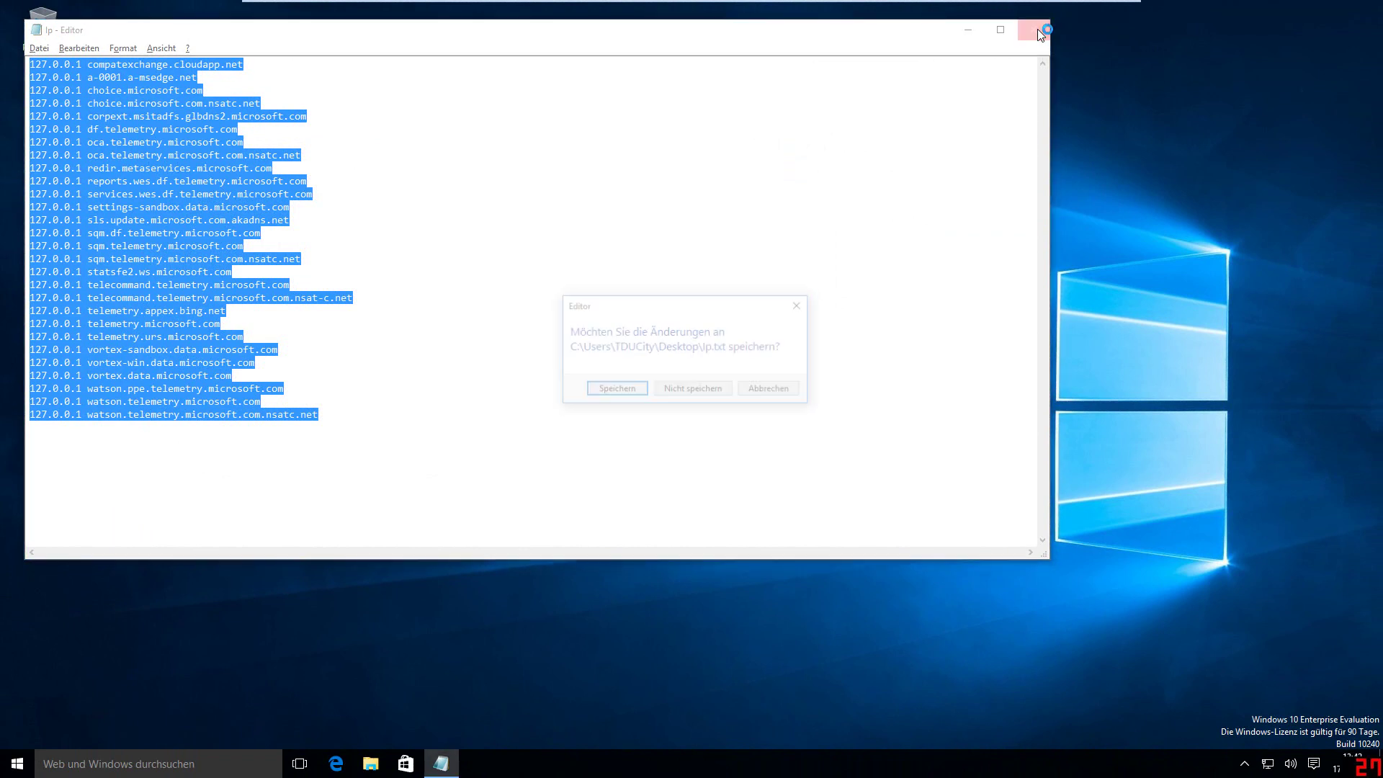
click(631, 391)
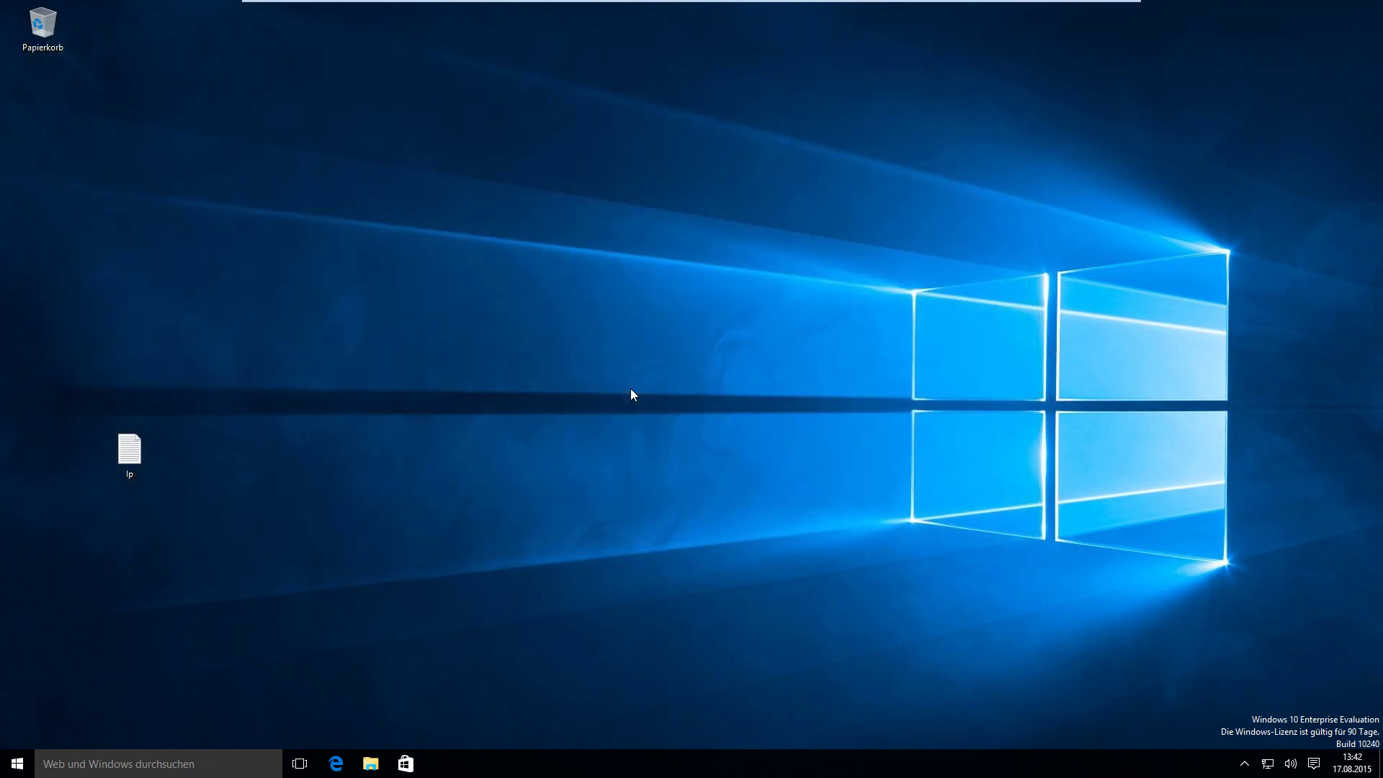